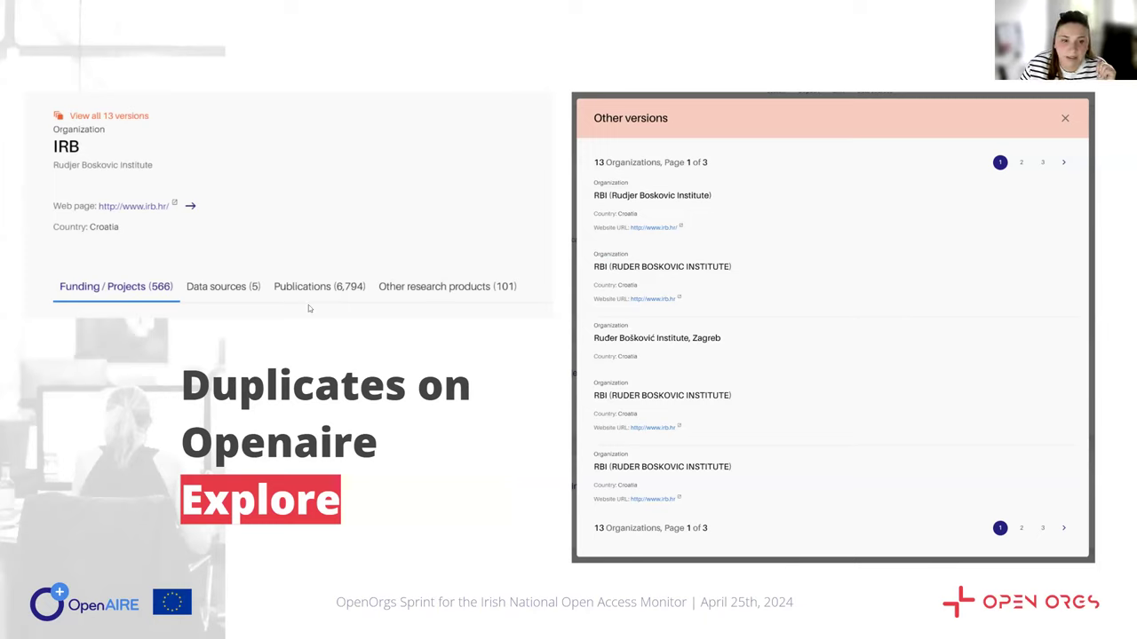
{"action": "key", "text": "Right"}
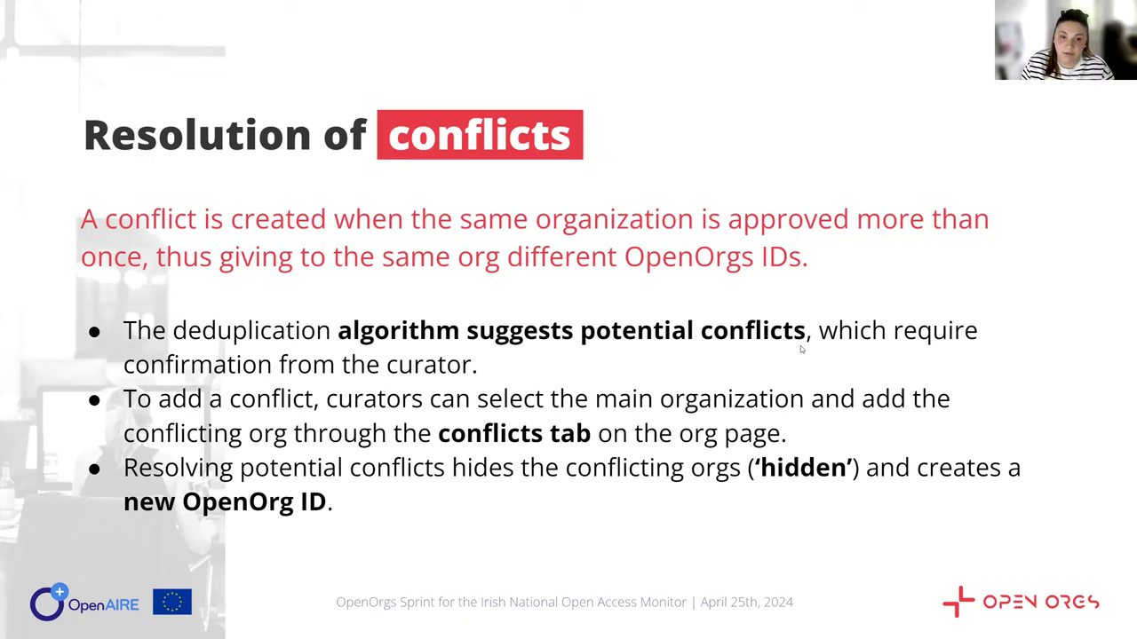
{"action": "key", "text": "Right"}
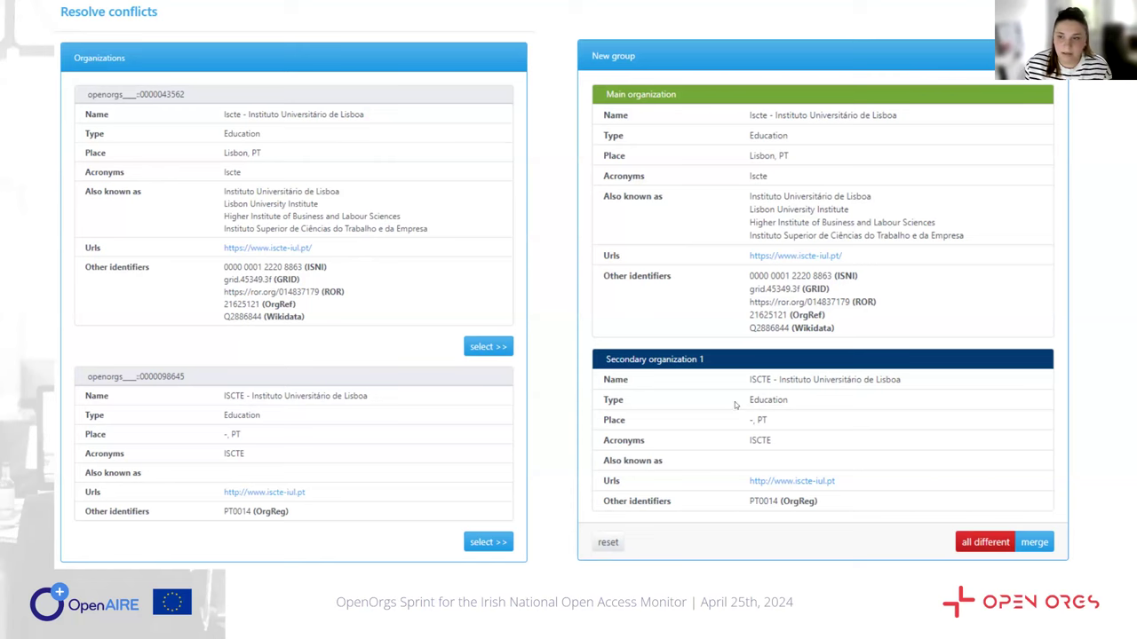
{"action": "key", "text": "Right"}
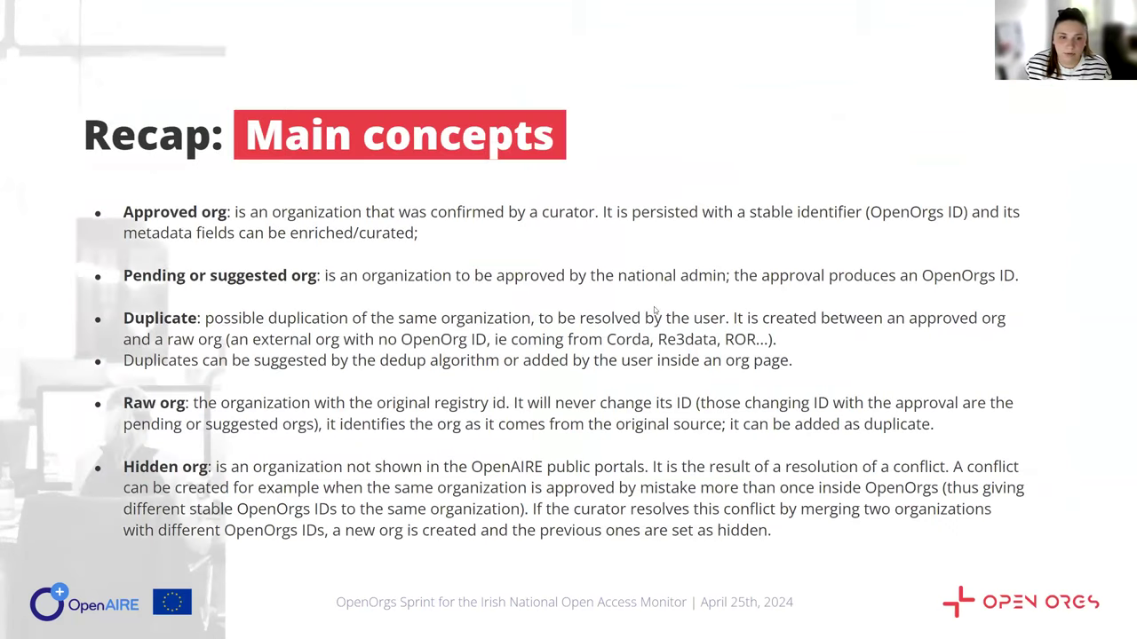
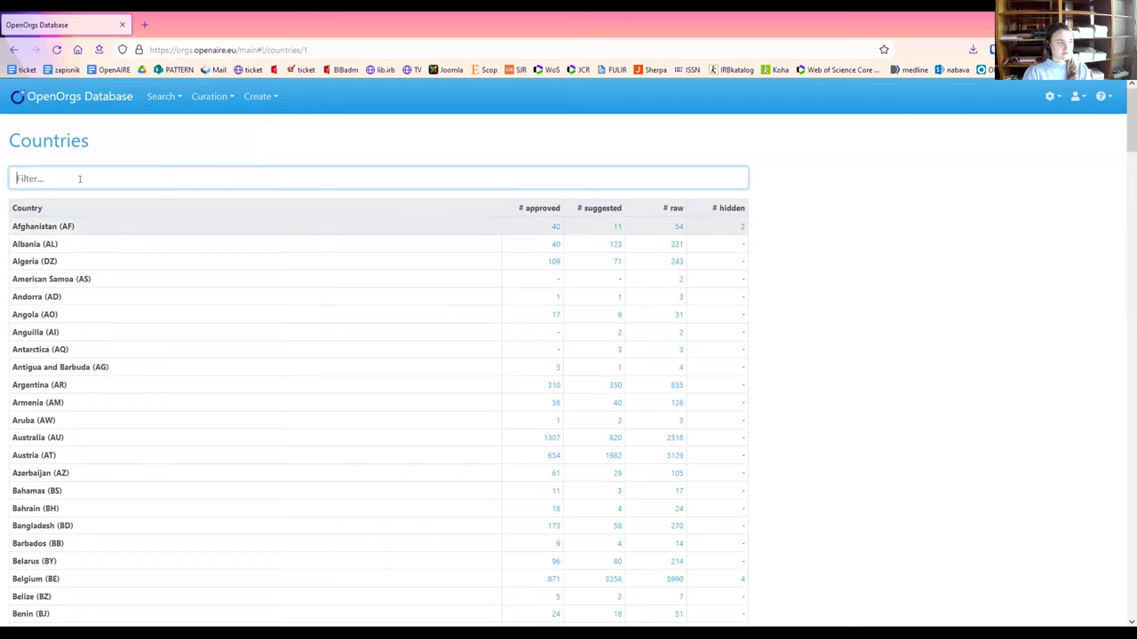
Filter the countries by "croat" and open Croatia's list of approved organizations.
{"action": "type", "text": "croat"}
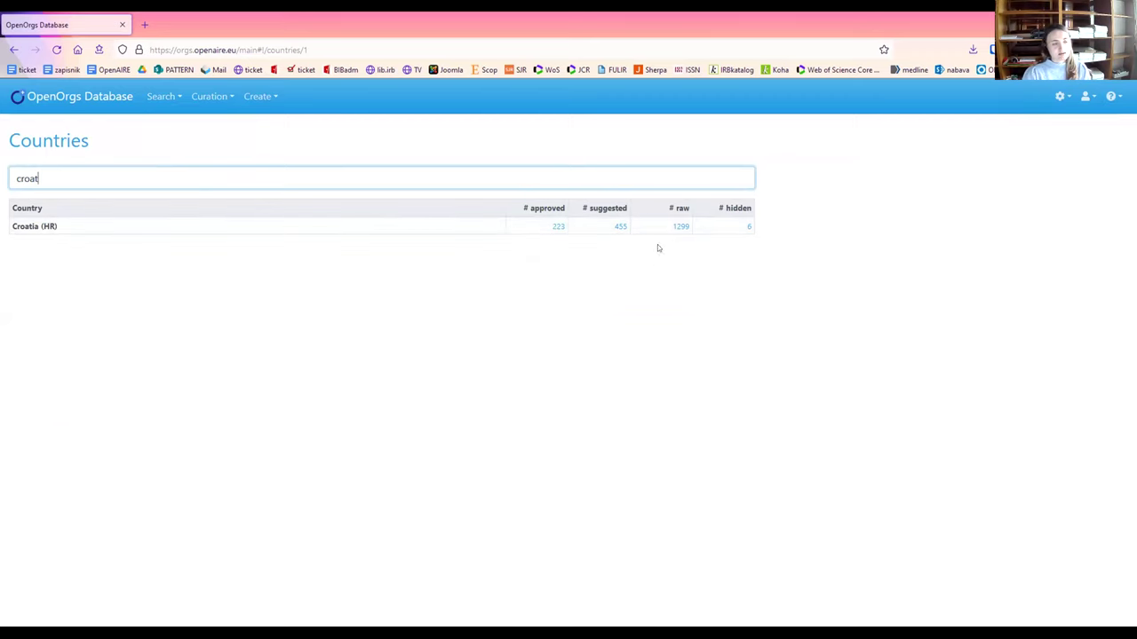
{"action": "left_click", "coordinate": [557, 227]}
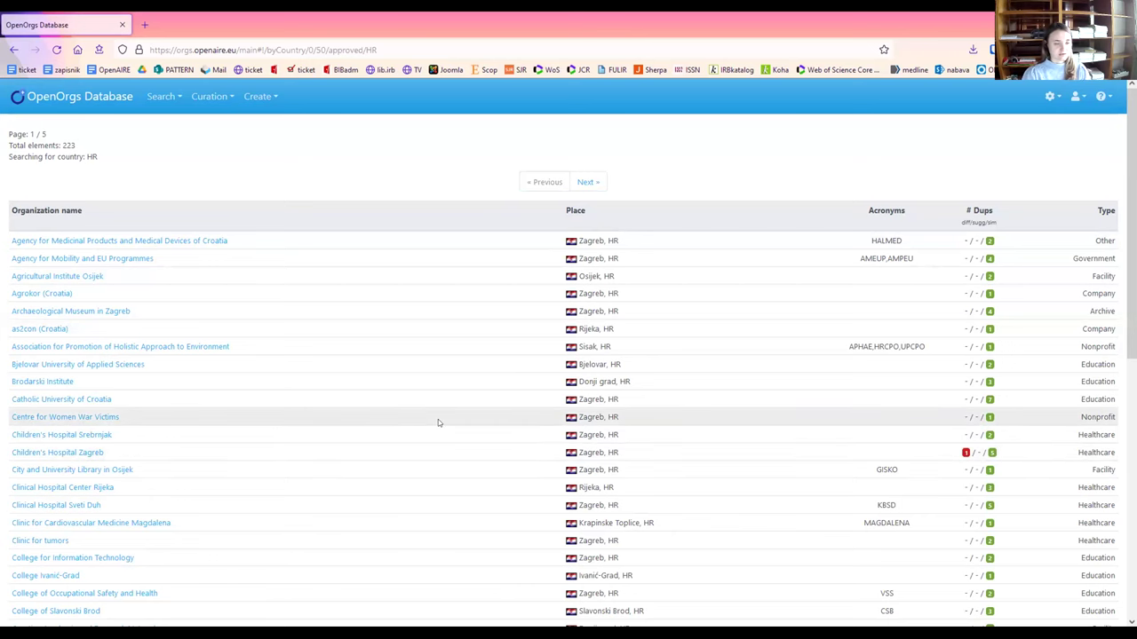
Look through the first four result pages of Croatia's approved organizations, including a second look at page 3.
{"action": "scroll", "coordinate": [445, 476], "scroll_direction": "down", "scroll_amount": 3}
{"action": "scroll", "coordinate": [446, 476], "scroll_direction": "up", "scroll_amount": 3}
{"action": "left_click", "coordinate": [592, 182]}
{"action": "left_click", "coordinate": [589, 182]}
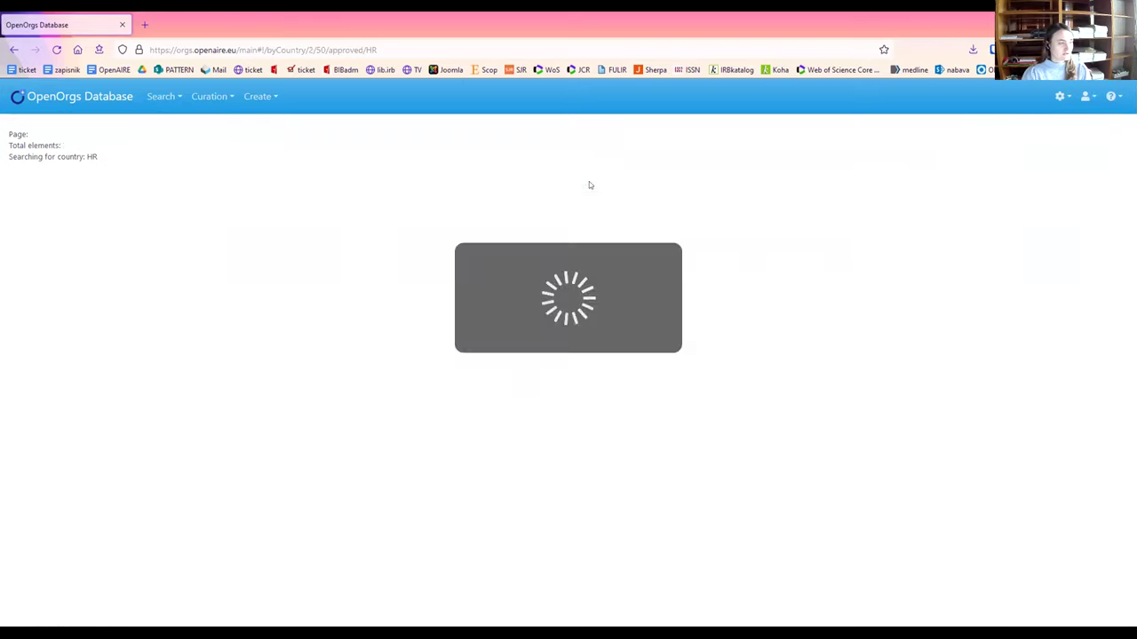
{"action": "left_click", "coordinate": [586, 183]}
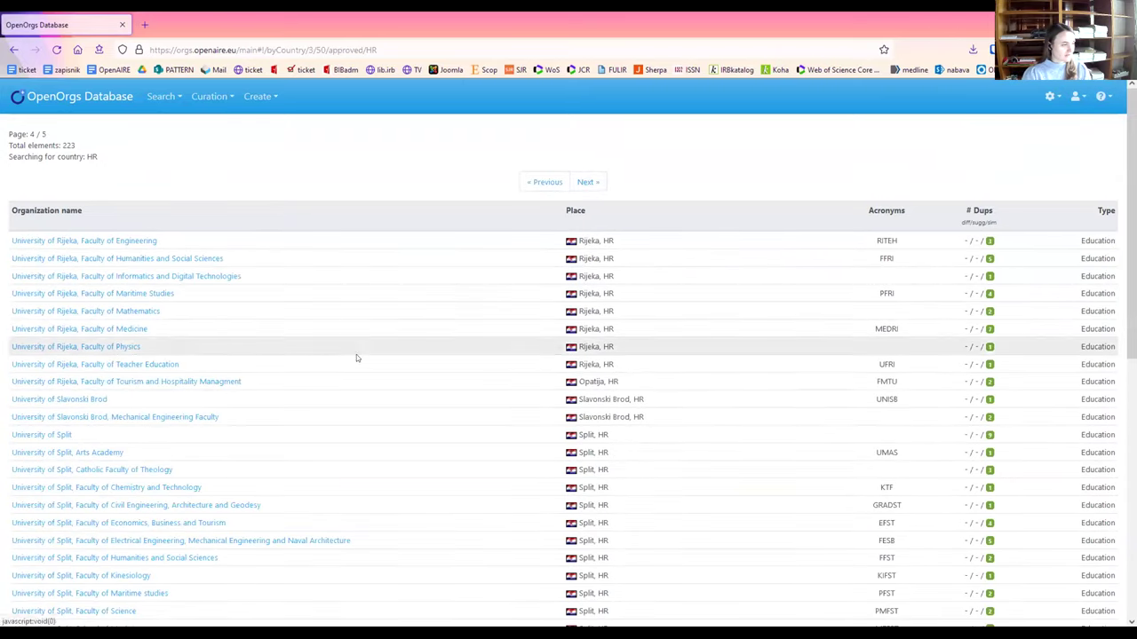
{"action": "scroll", "coordinate": [359, 357], "scroll_direction": "down", "scroll_amount": 4}
{"action": "scroll", "coordinate": [358, 358], "scroll_direction": "up", "scroll_amount": 4}
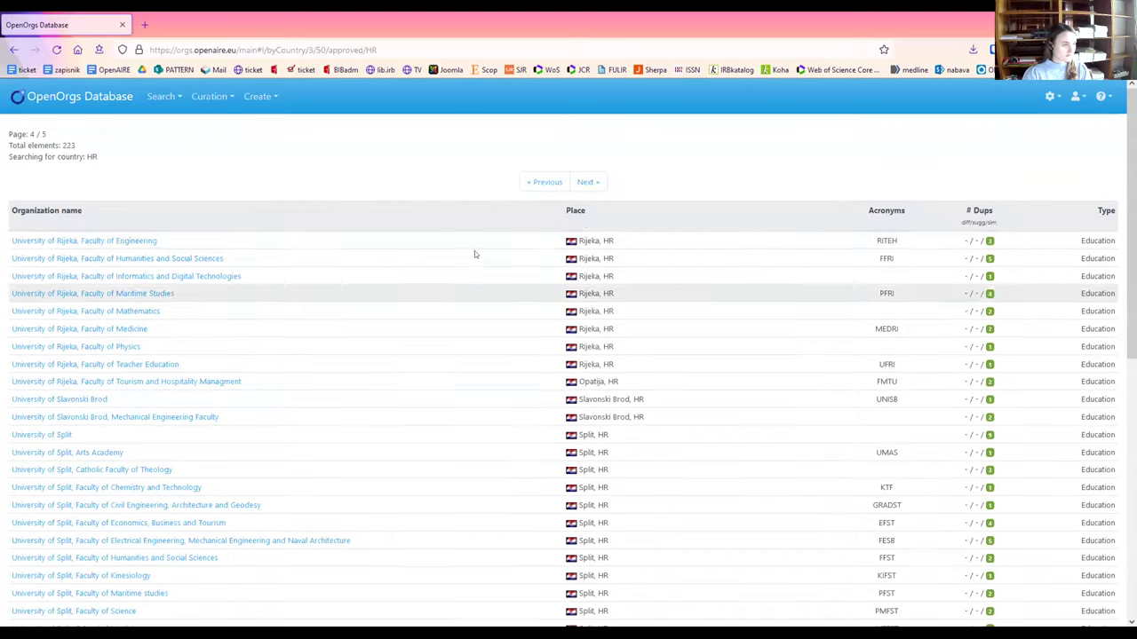
{"action": "left_click", "coordinate": [543, 182]}
{"action": "scroll", "coordinate": [341, 451], "scroll_direction": "down", "scroll_amount": 8}
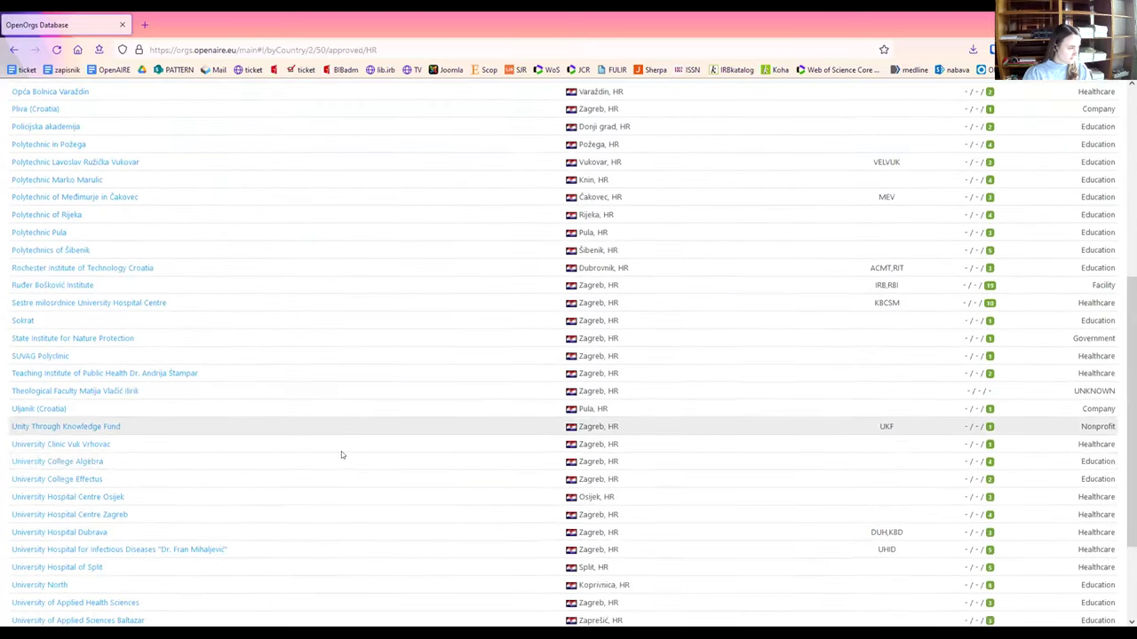
{"action": "scroll", "coordinate": [540, 205], "scroll_direction": "up", "scroll_amount": 8}
Open the record of Josip Juraj Strossmayer University of Osijek, Faculty of Civil Engineering and Architecture from page 2 of the list.
{"action": "left_click", "coordinate": [543, 182]}
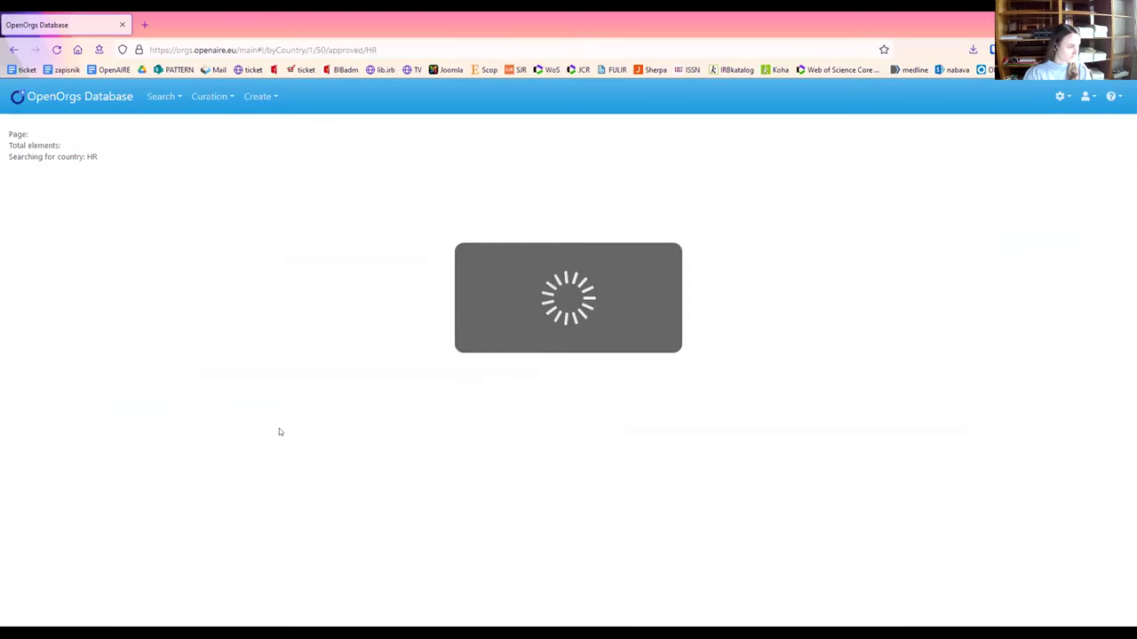
{"action": "scroll", "coordinate": [279, 428], "scroll_direction": "down", "scroll_amount": 3}
{"action": "scroll", "coordinate": [279, 428], "scroll_direction": "down", "scroll_amount": 3}
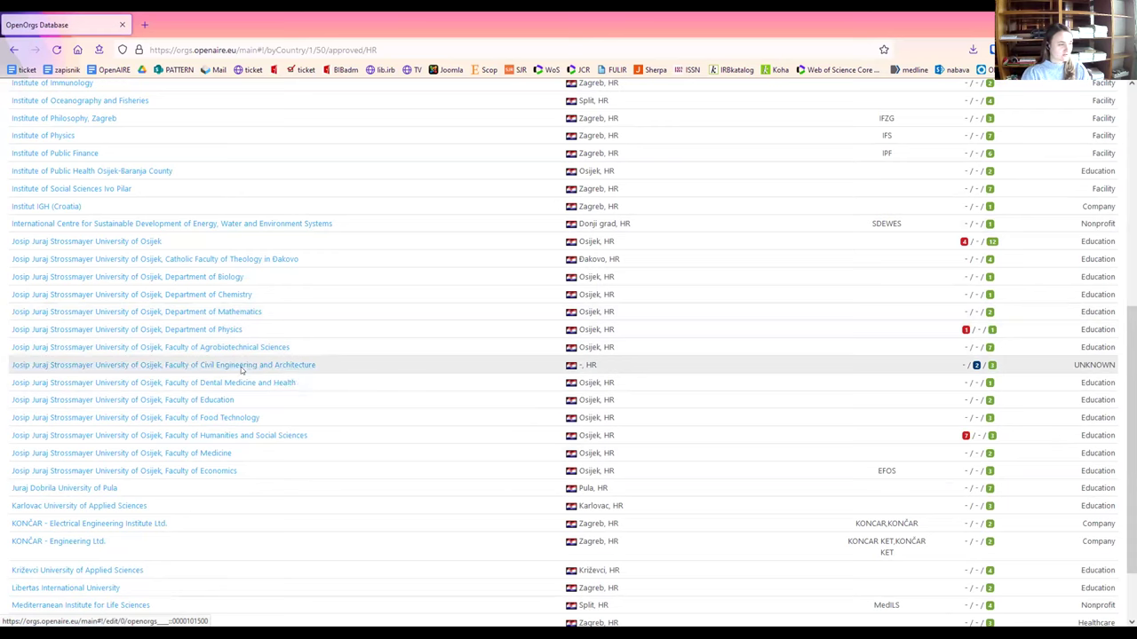
{"action": "left_click", "coordinate": [267, 365]}
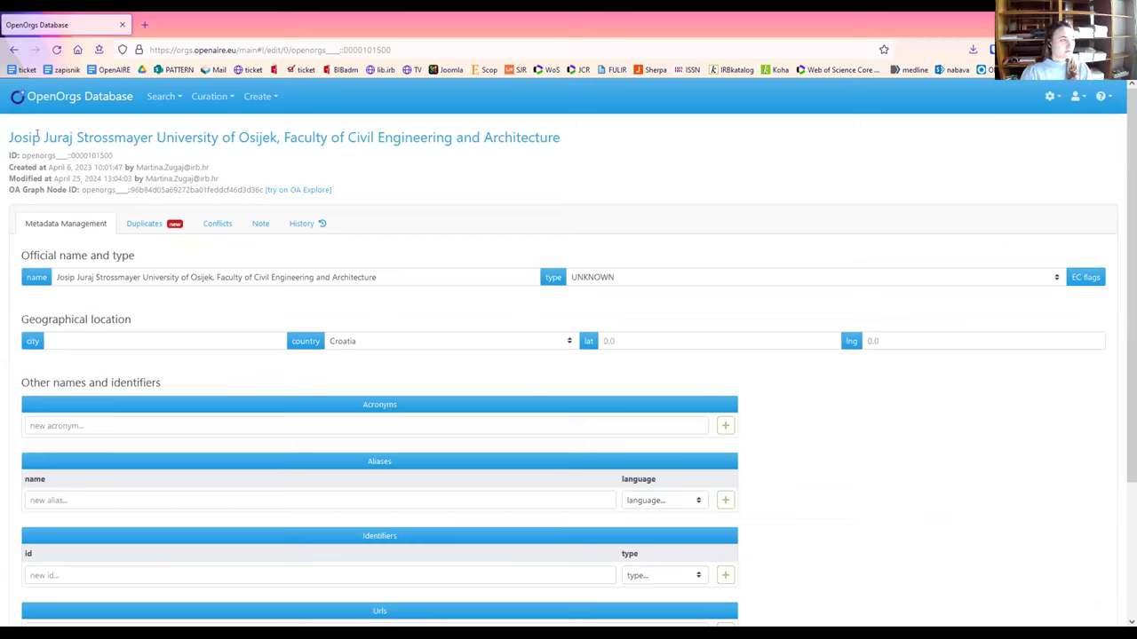
Examine the faculty's official name in the heading and name field, distinguishing the university part from the faculty part.
{"action": "left_click_drag", "start_coordinate": [7, 137], "coordinate": [571, 140]}
{"action": "left_click", "coordinate": [571, 140]}
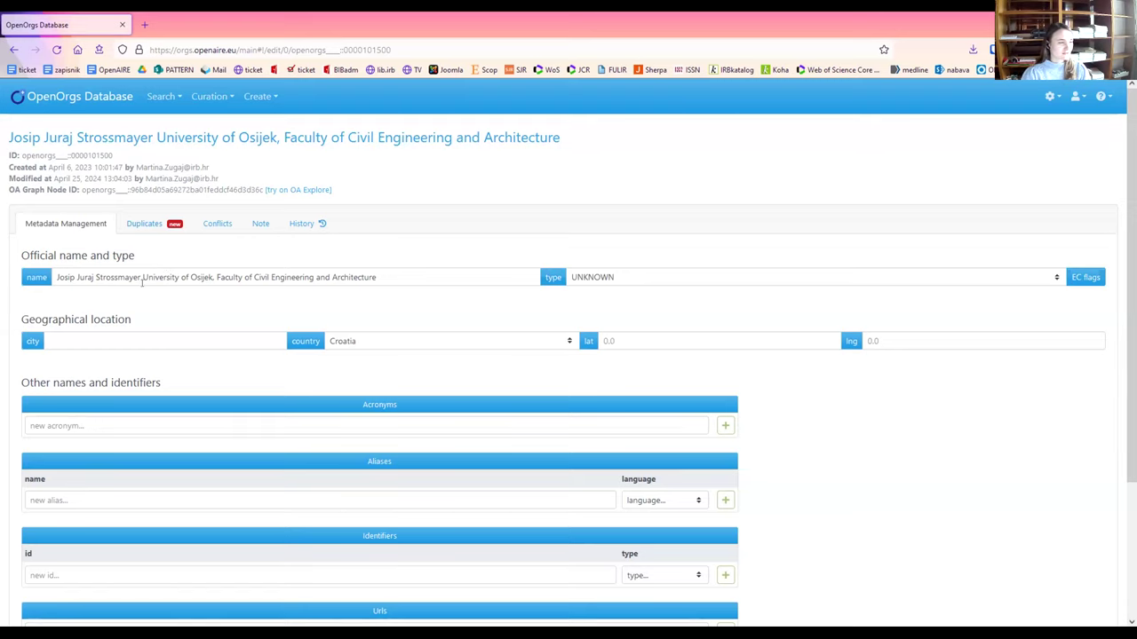
{"action": "left_click_drag", "start_coordinate": [56, 277], "coordinate": [385, 272]}
{"action": "left_click", "coordinate": [387, 272]}
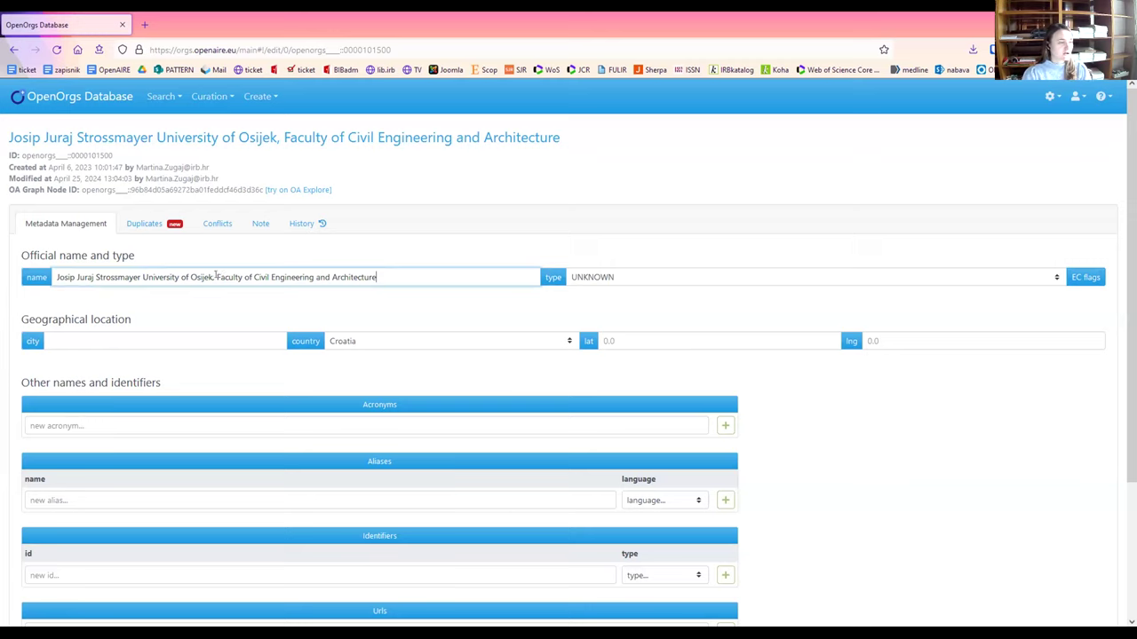
{"action": "left_click_drag", "start_coordinate": [213, 277], "coordinate": [52, 277]}
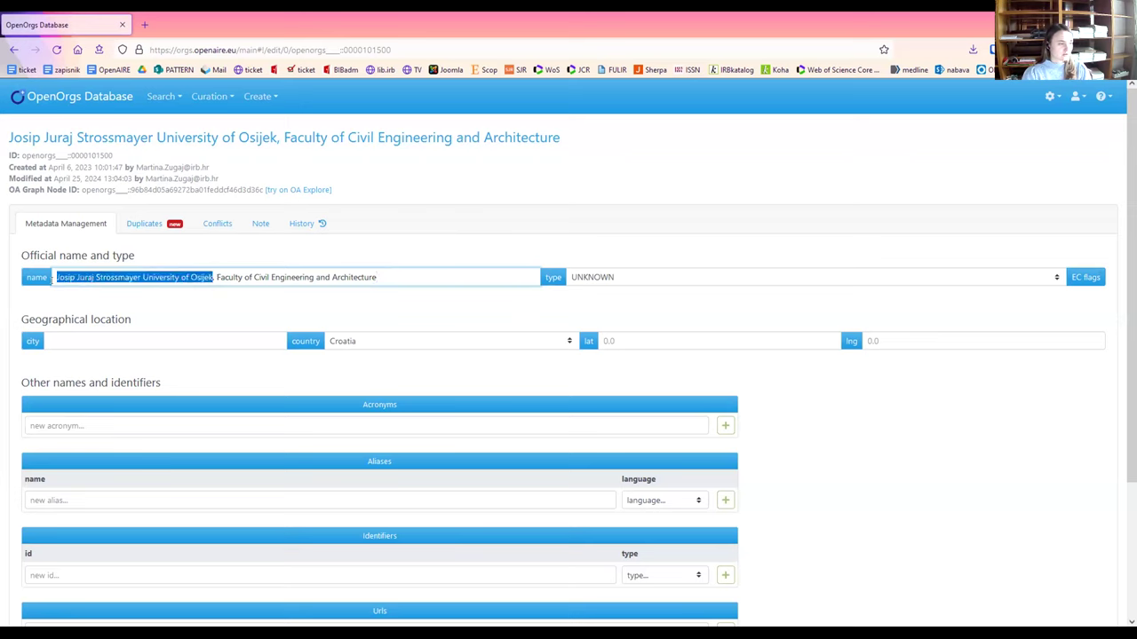
{"action": "left_click", "coordinate": [216, 277]}
{"action": "left_click_drag", "start_coordinate": [218, 277], "coordinate": [461, 276]}
{"action": "left_click", "coordinate": [451, 279]}
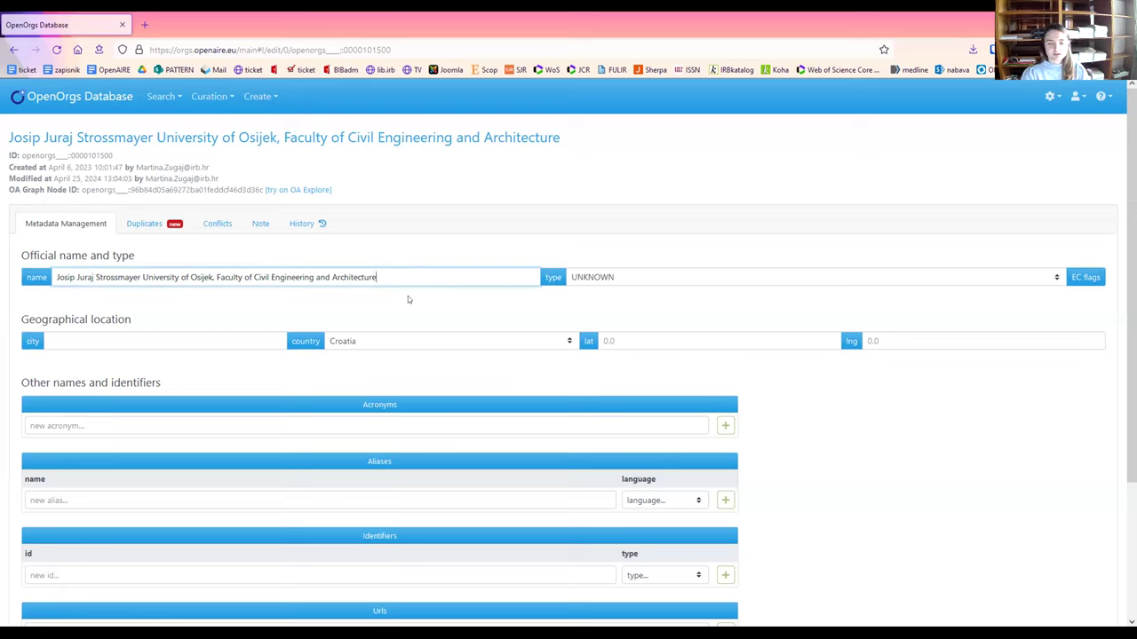
Set the organization's type to Education and its city to Osijek.
{"action": "left_click", "coordinate": [609, 276]}
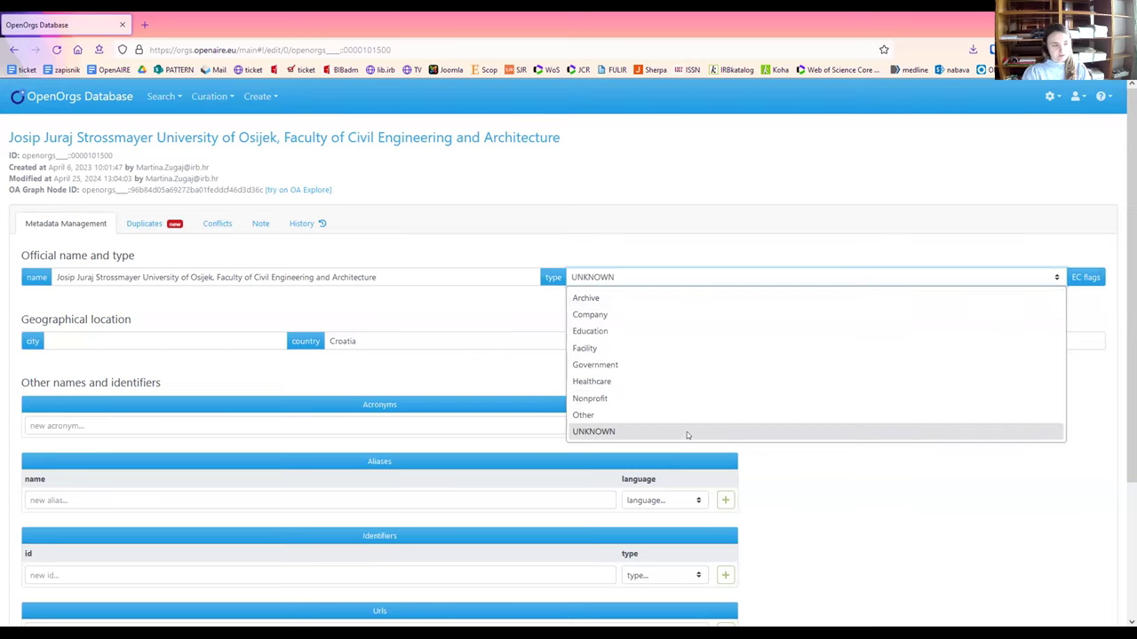
{"action": "left_click", "coordinate": [635, 330]}
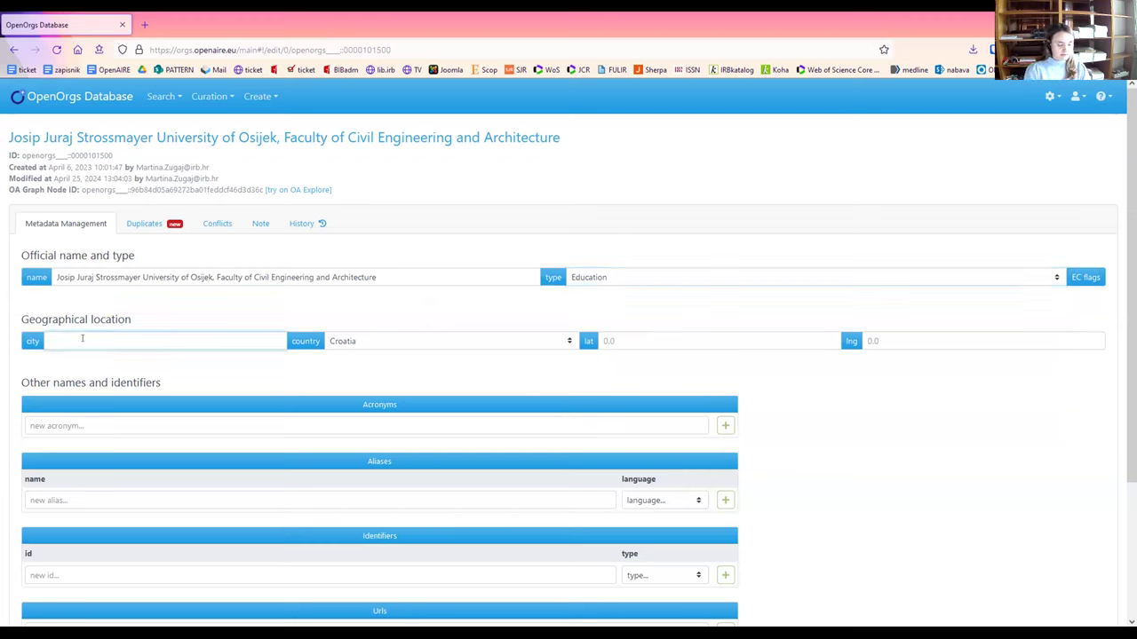
{"action": "type", "text": "O"}
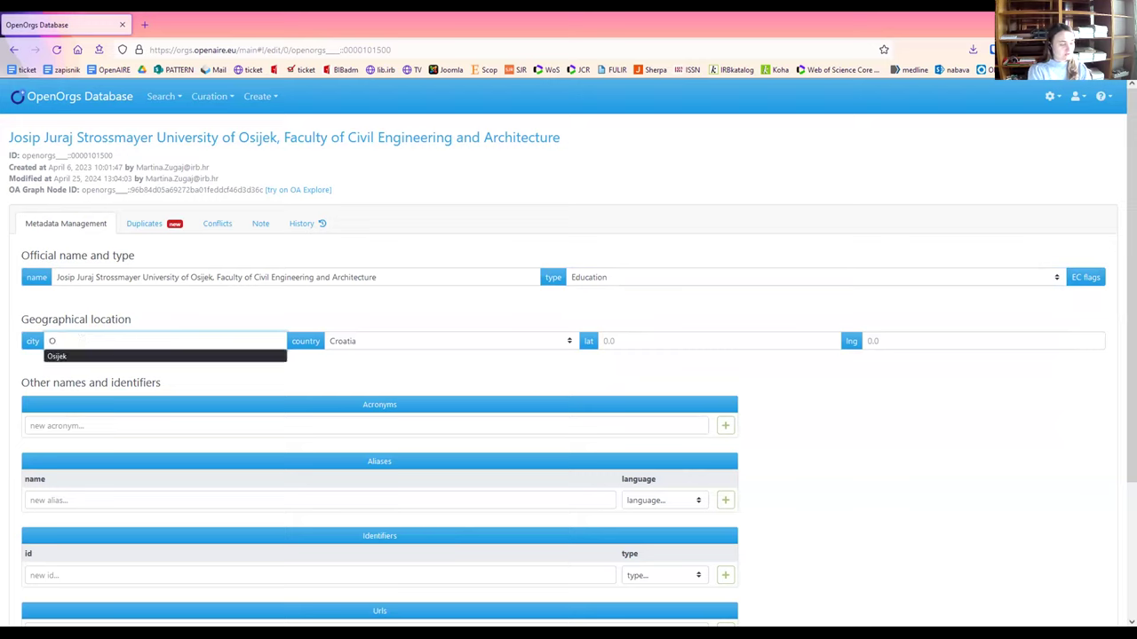
{"action": "type", "text": "sijek"}
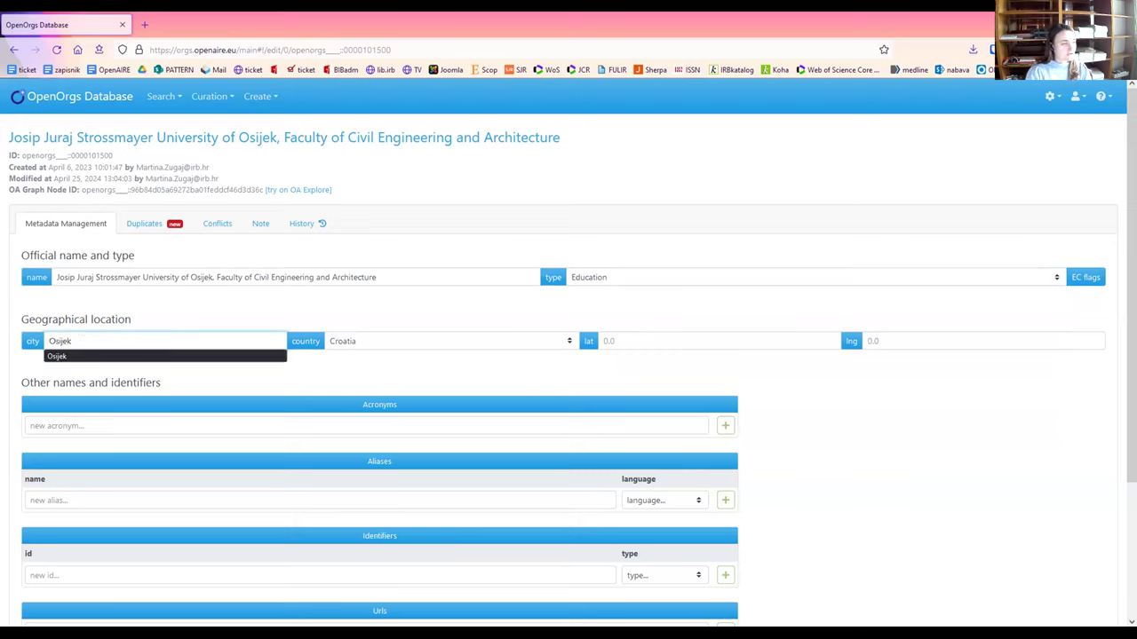
{"action": "left_click", "coordinate": [105, 355]}
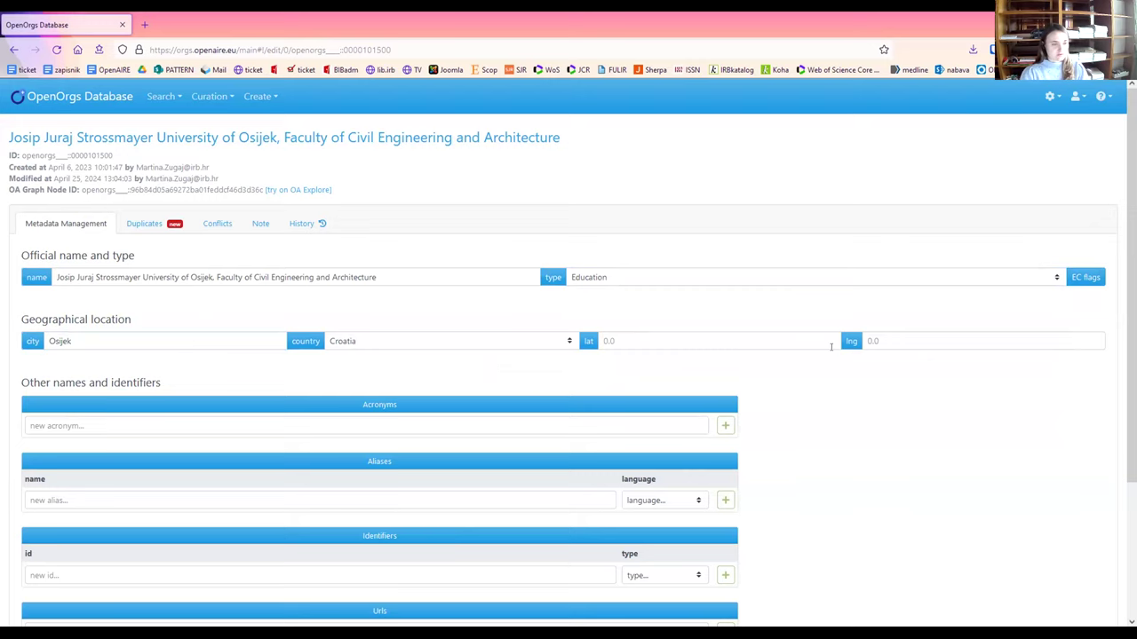
Add the alias "Sveučilište Josipa Jurja Strossmayera u Osijeku, Građevinski i arhitektonski fakultet" with language hr.
{"action": "scroll", "coordinate": [341, 364], "scroll_direction": "down", "scroll_amount": 1}
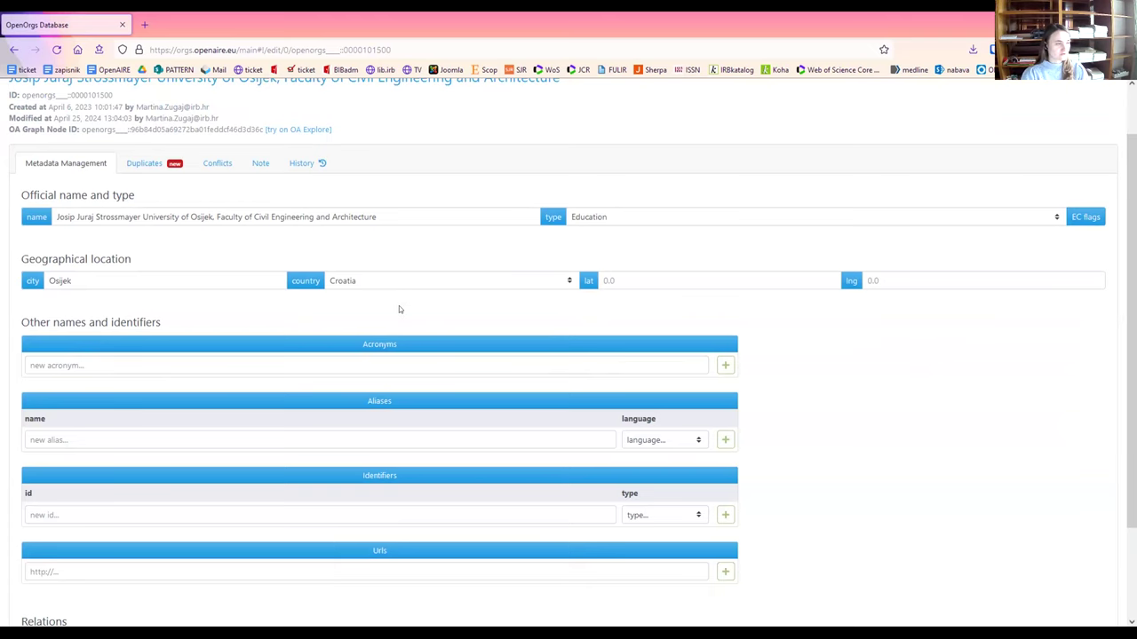
{"action": "scroll", "coordinate": [426, 292], "scroll_direction": "down", "scroll_amount": 2}
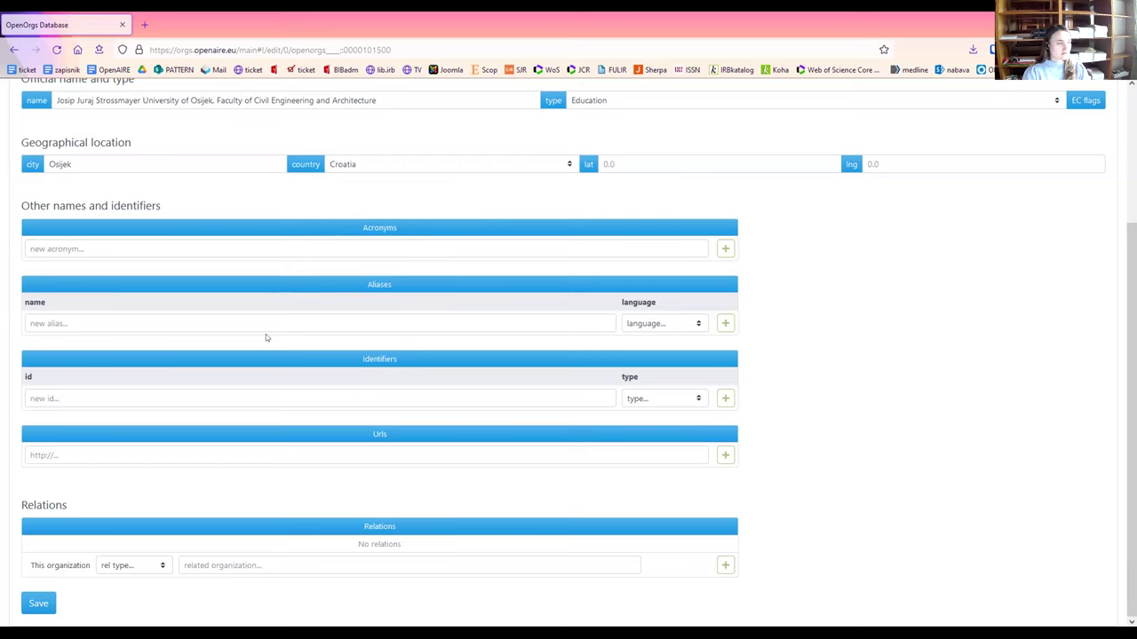
{"action": "left_click", "coordinate": [312, 319]}
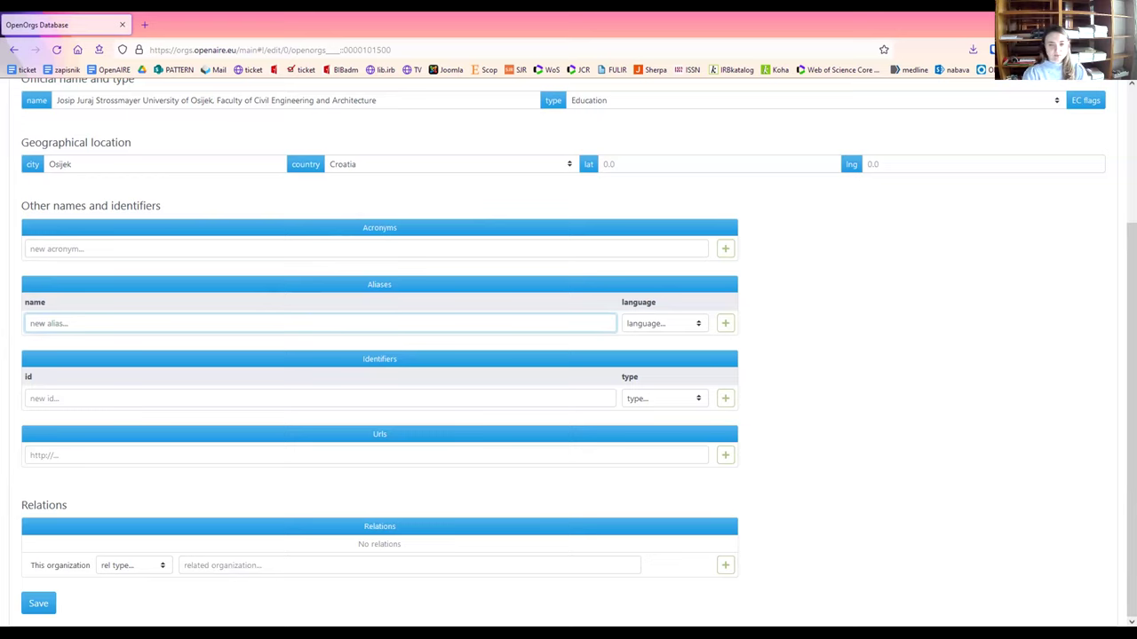
{"action": "key", "text": "alt+Tab"}
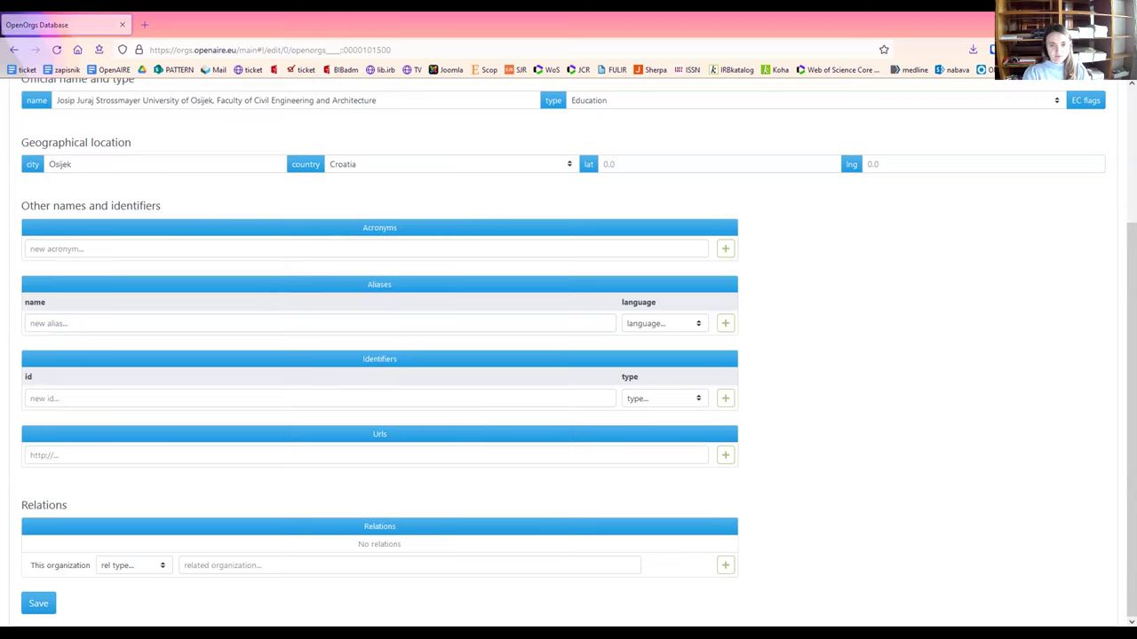
{"action": "left_click", "coordinate": [208, 314]}
{"action": "type", "text": "Sveučilište Josipa Jurja Strossmayera u Osijeku. Građevinski i arhitektonski fakultet"}
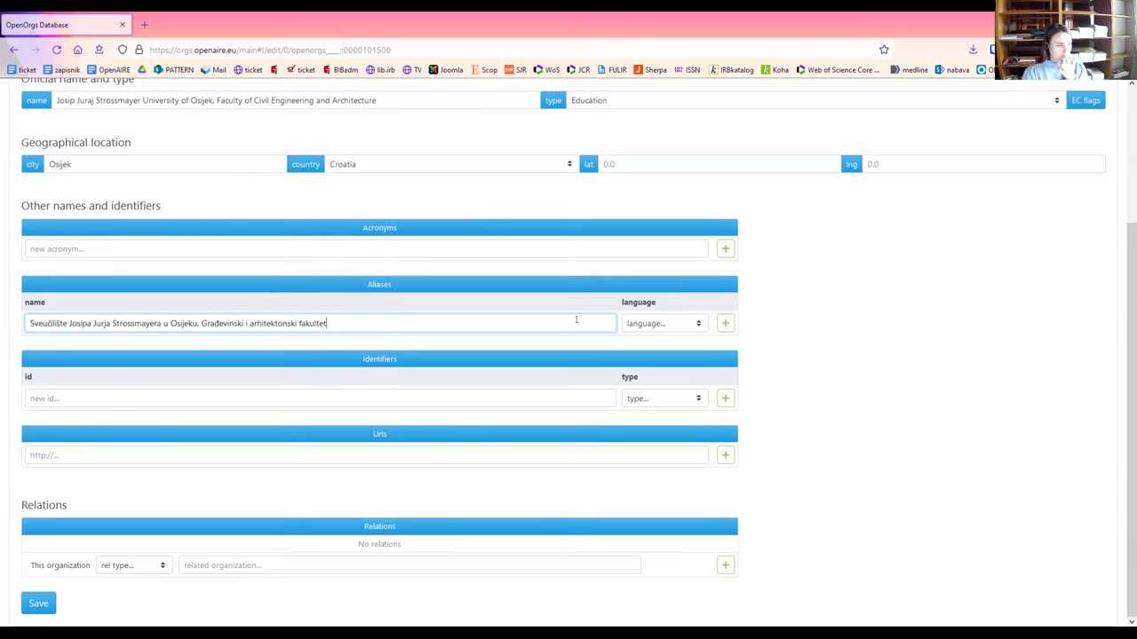
{"action": "left_click", "coordinate": [659, 325]}
{"action": "type", "text": "hr"}
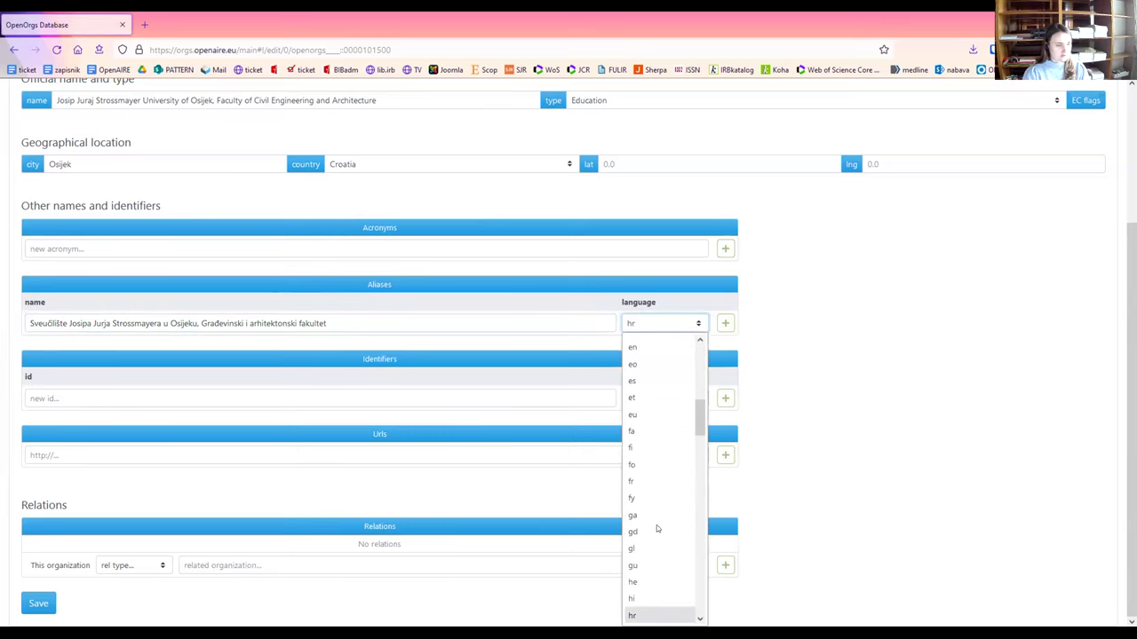
{"action": "left_click", "coordinate": [641, 615]}
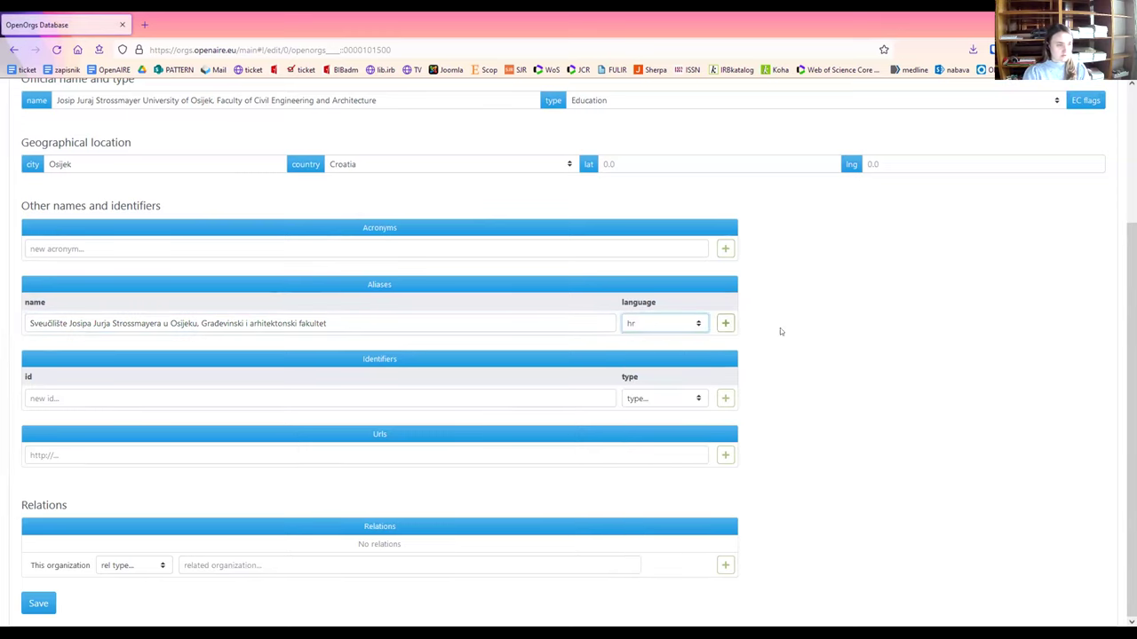
{"action": "left_click", "coordinate": [724, 324]}
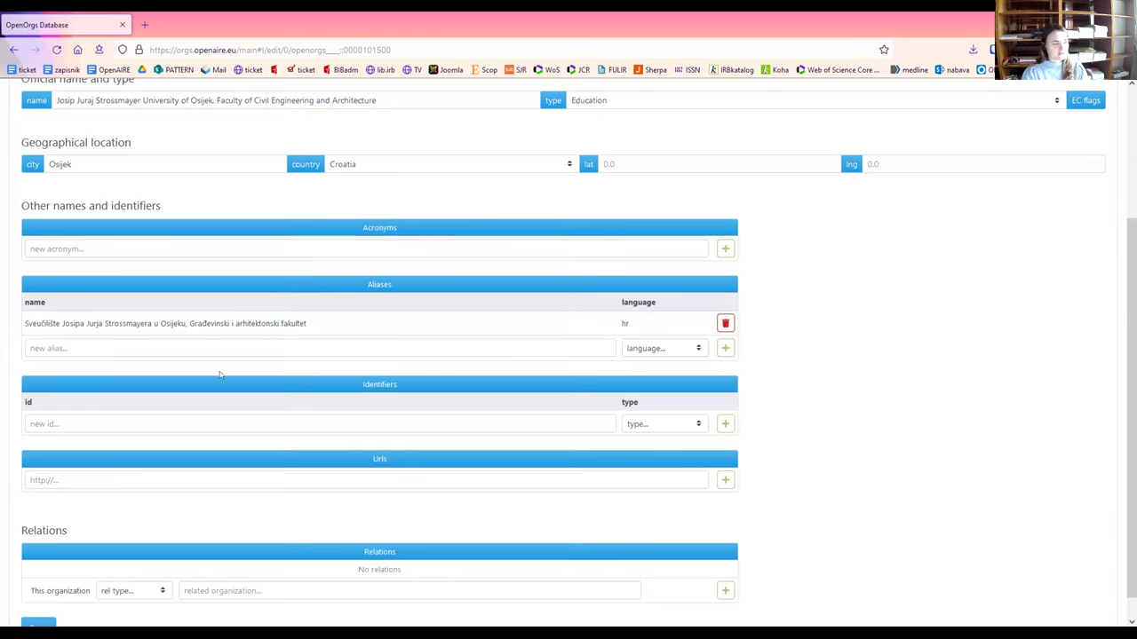
Add a second alias, "Građevinski i arhitektonski fakultet Osijek", with language hr.
{"action": "left_click", "coordinate": [302, 344]}
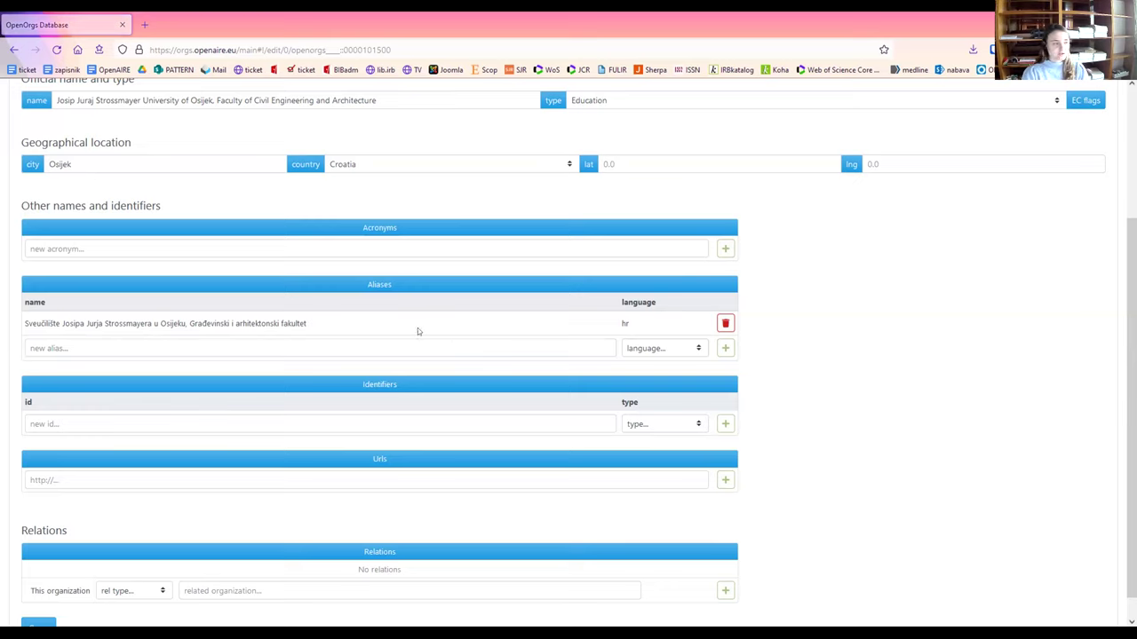
{"action": "left_click", "coordinate": [281, 346]}
{"action": "type", "text": "Građevinski i arhitektonski fakultet Osijek"}
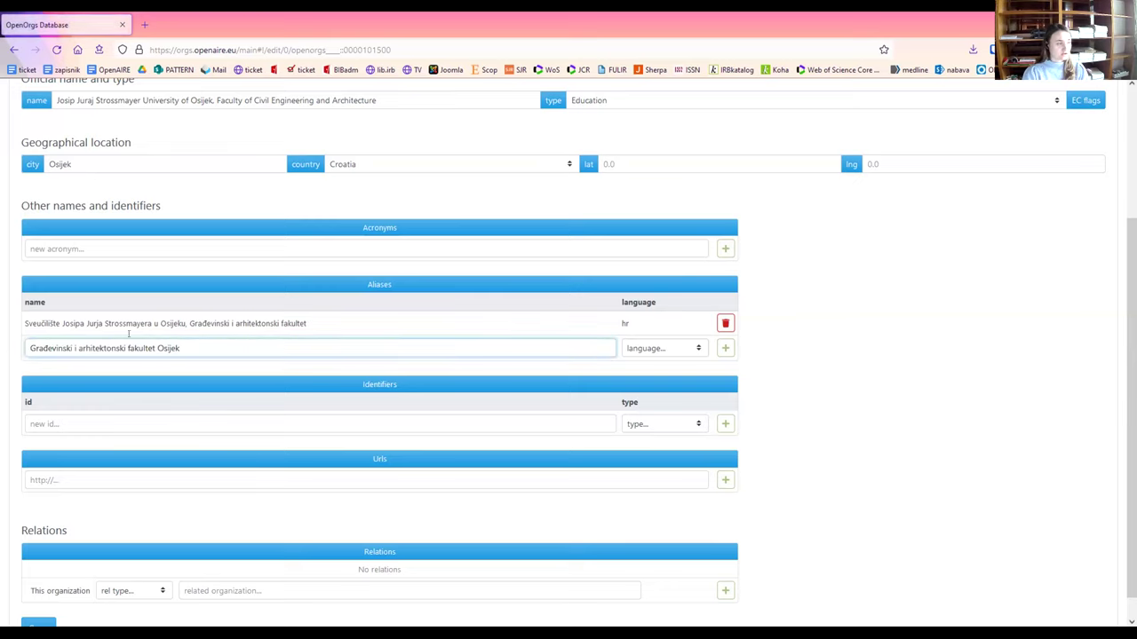
{"action": "left_click", "coordinate": [640, 348]}
{"action": "key", "text": "h"}
{"action": "key", "text": "r"}
{"action": "key", "text": "Return"}
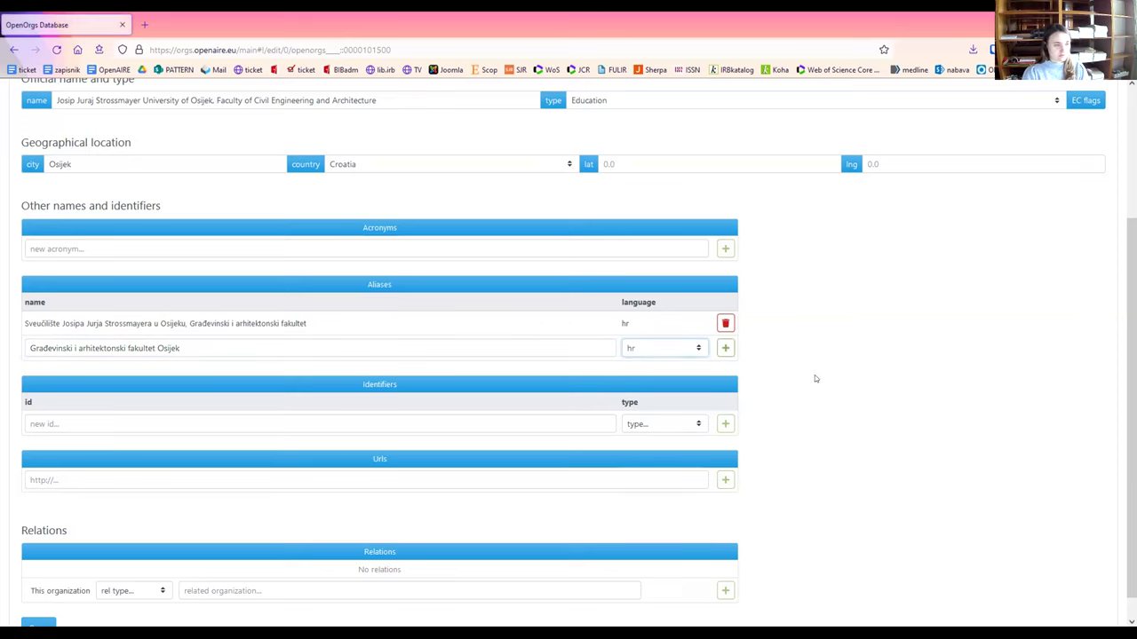
{"action": "left_click", "coordinate": [724, 347]}
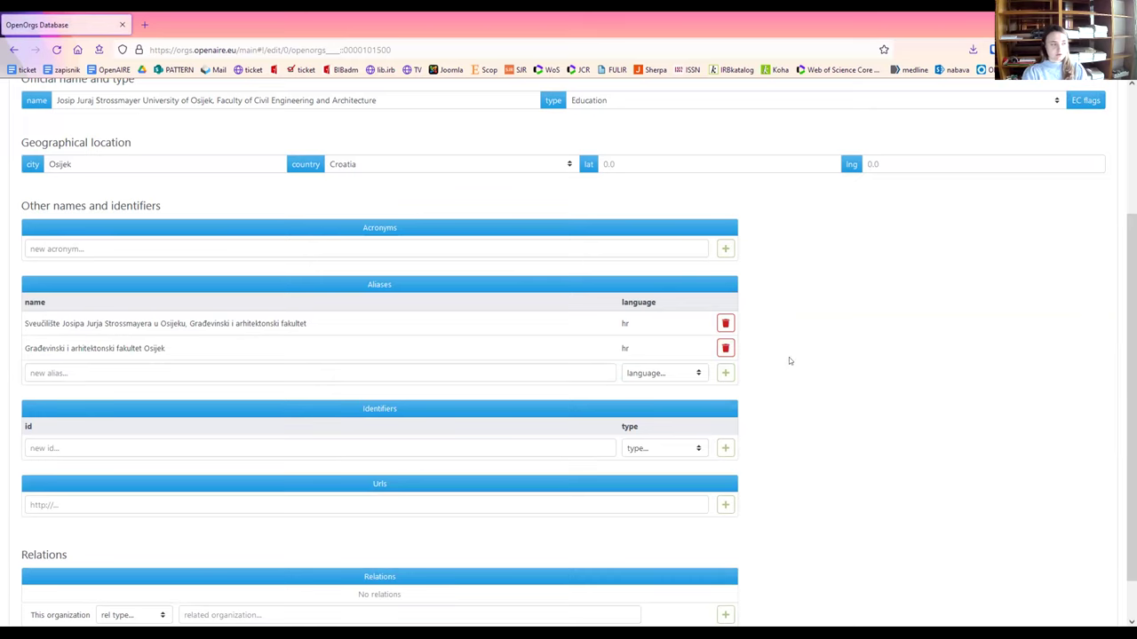
{"action": "scroll", "coordinate": [805, 378], "scroll_direction": "down", "scroll_amount": 1}
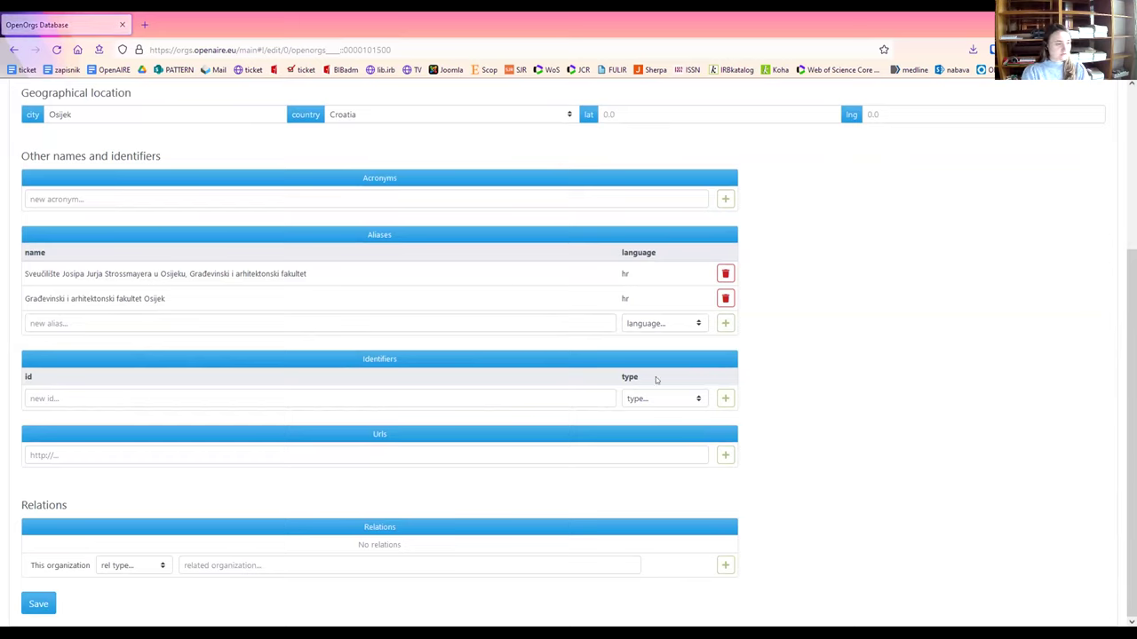
Examine the identifier types that can be assigned to the organization in the Identifiers section, without choosing one.
{"action": "left_click", "coordinate": [361, 396]}
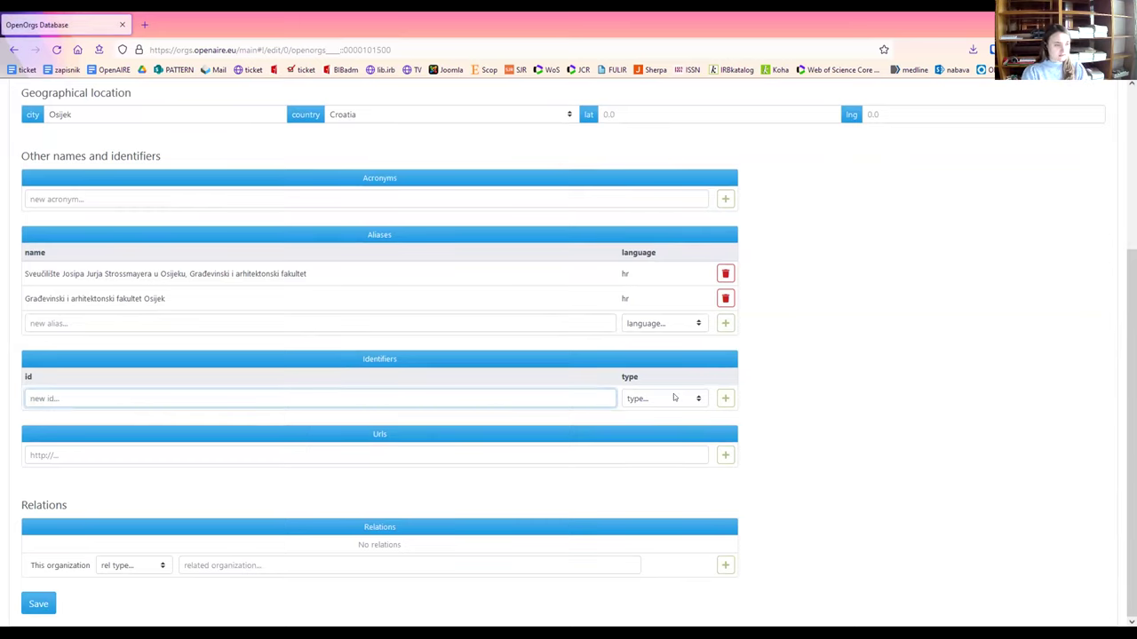
{"action": "left_click", "coordinate": [674, 398]}
{"action": "scroll", "coordinate": [702, 324], "scroll_direction": "down", "scroll_amount": 1}
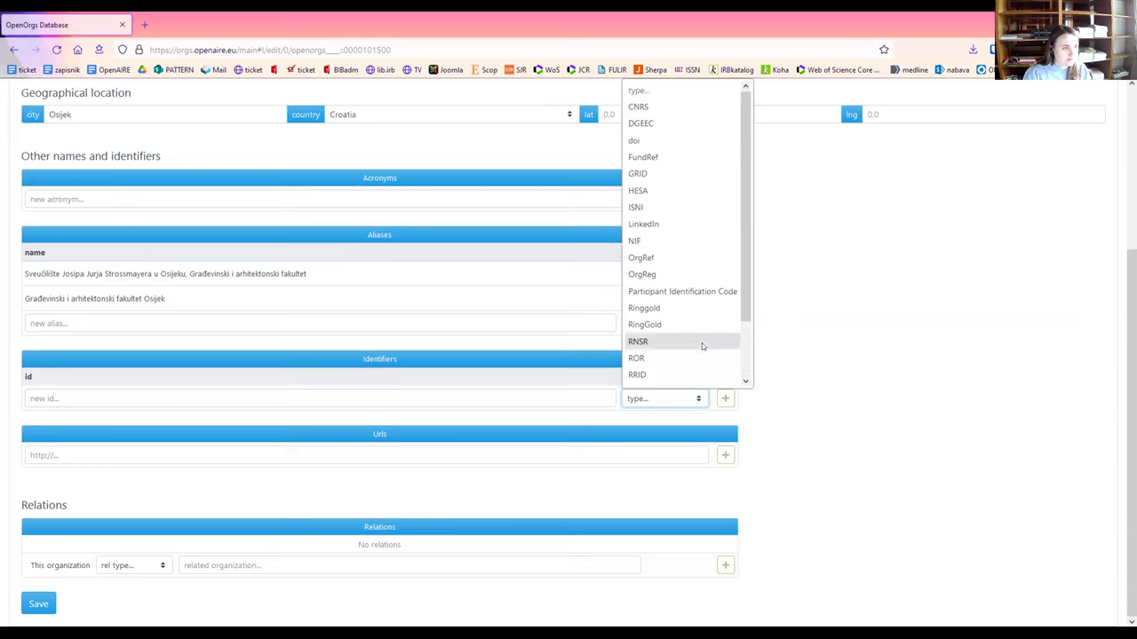
{"action": "scroll", "coordinate": [674, 190], "scroll_direction": "up", "scroll_amount": 1}
{"action": "scroll", "coordinate": [666, 348], "scroll_direction": "down", "scroll_amount": 1}
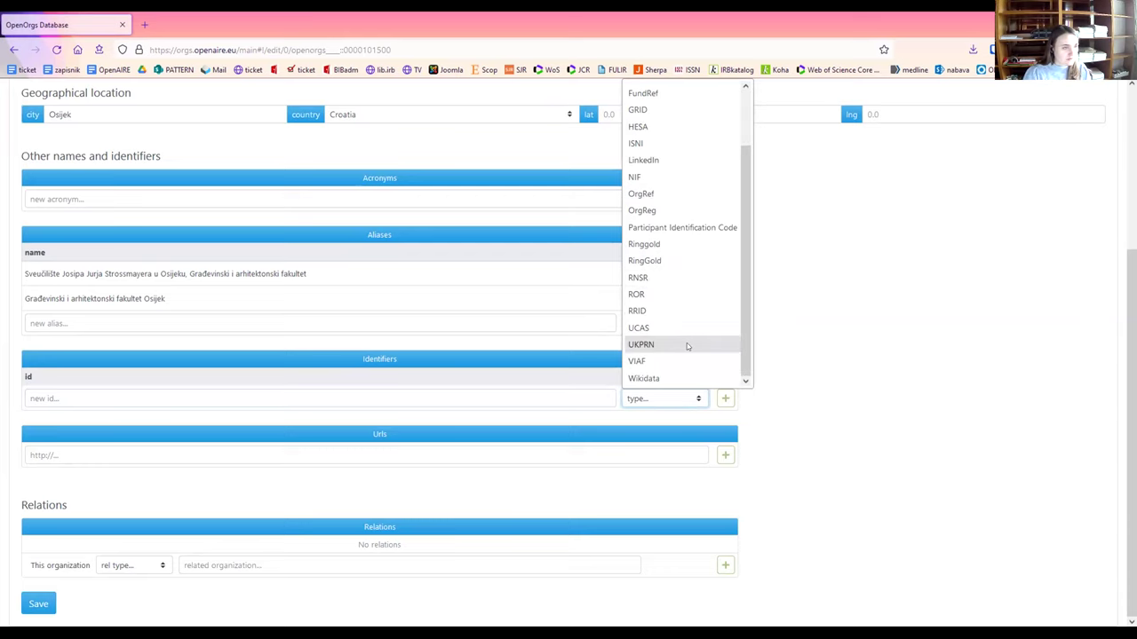
{"action": "scroll", "coordinate": [686, 325], "scroll_direction": "up", "scroll_amount": 1}
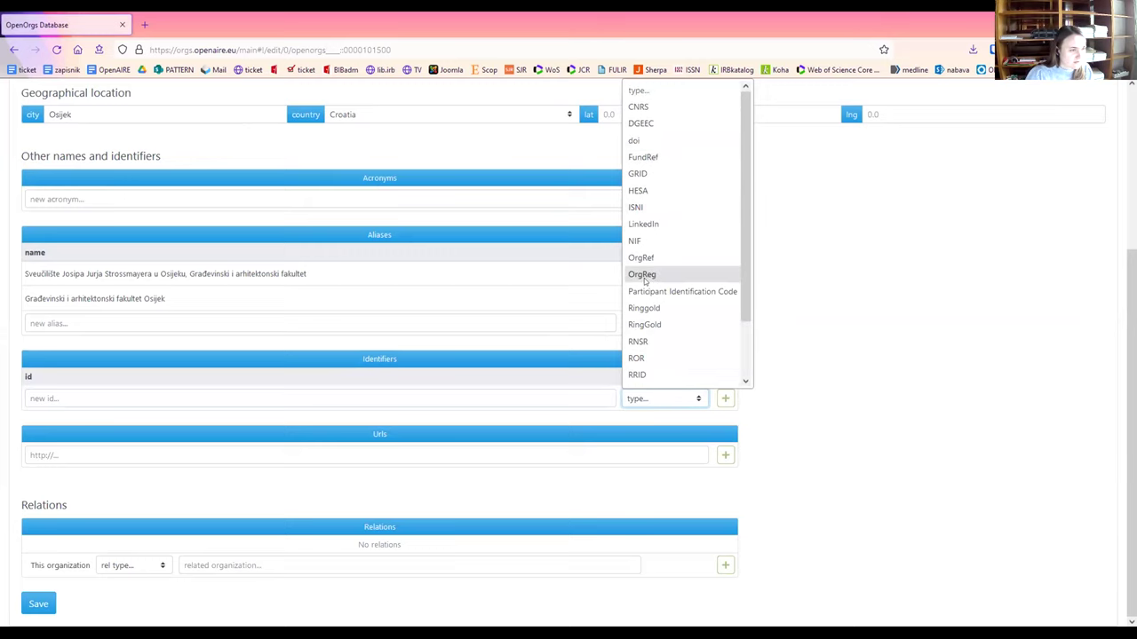
{"action": "scroll", "coordinate": [663, 365], "scroll_direction": "down", "scroll_amount": 1}
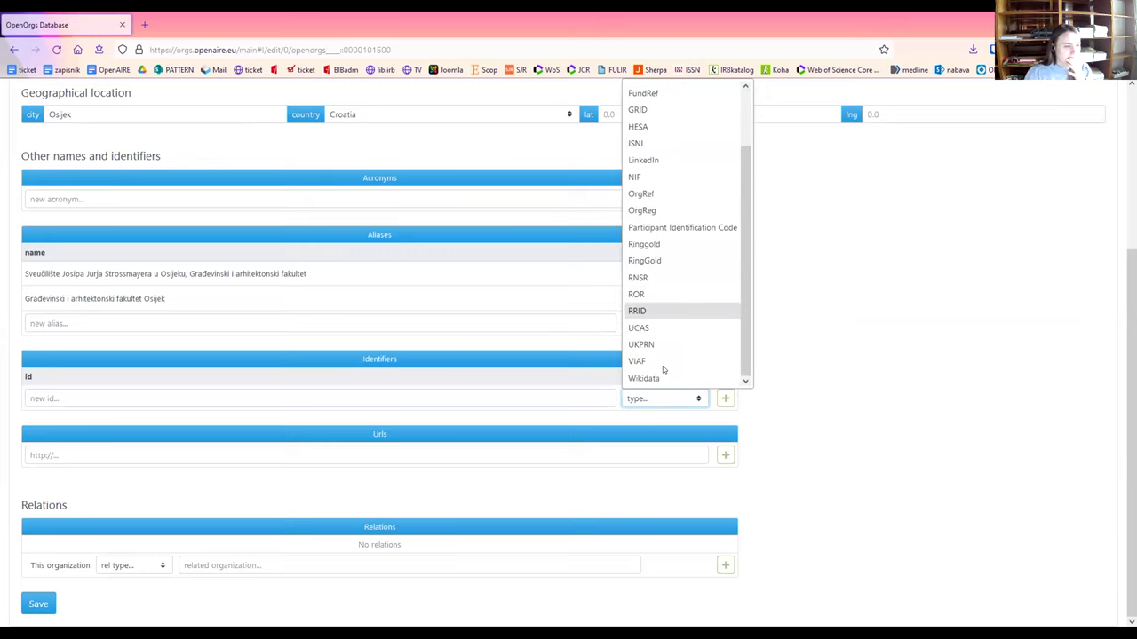
{"action": "left_click", "coordinate": [805, 399]}
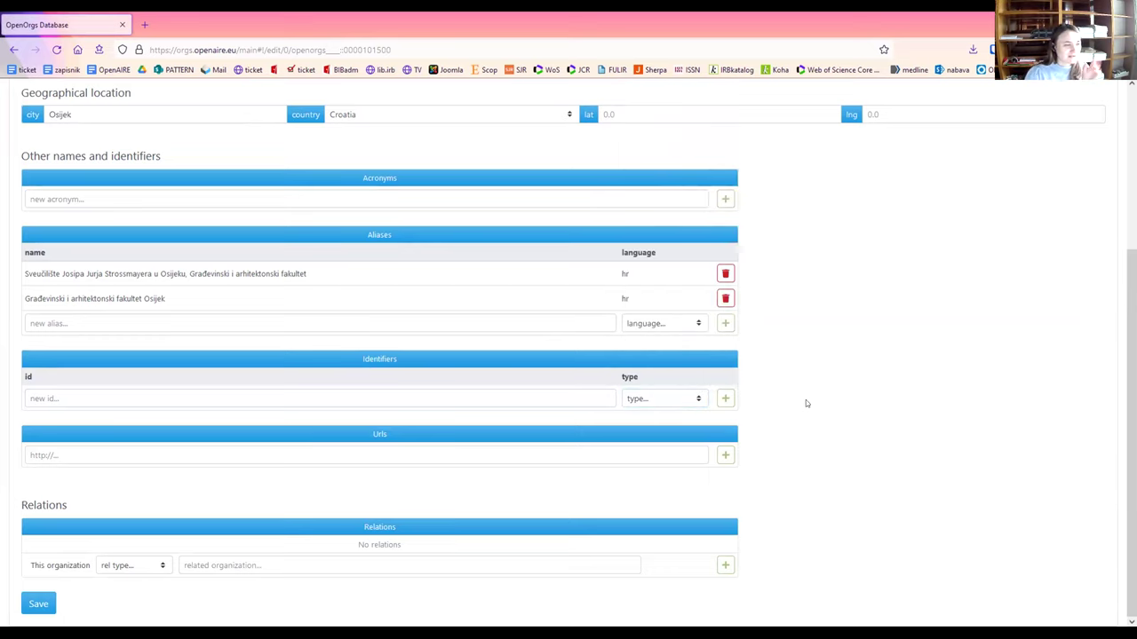
{"action": "left_click", "coordinate": [279, 395]}
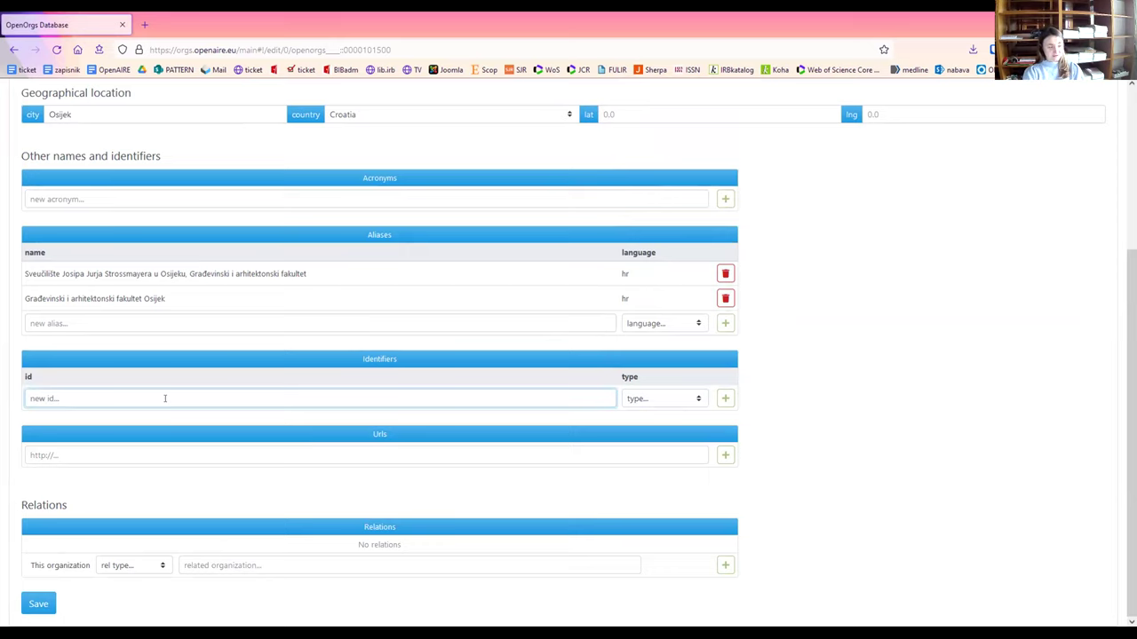
{"action": "left_click", "coordinate": [650, 402]}
{"action": "scroll", "coordinate": [664, 239], "scroll_direction": "up", "scroll_amount": 1}
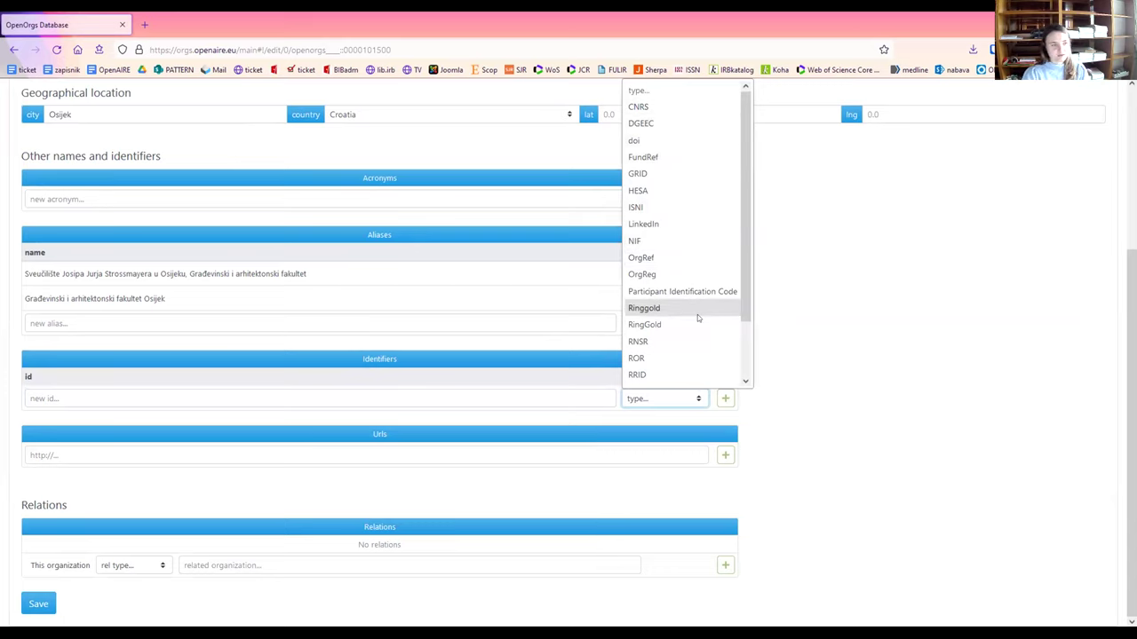
{"action": "scroll", "coordinate": [697, 315], "scroll_direction": "down", "scroll_amount": 1}
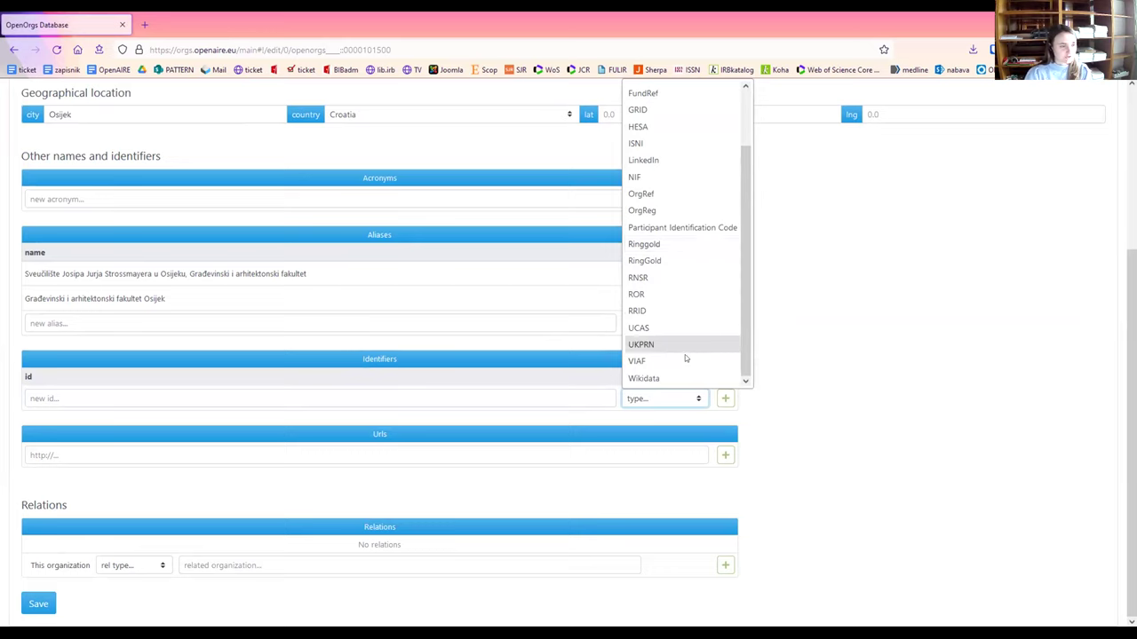
{"action": "left_click", "coordinate": [807, 468]}
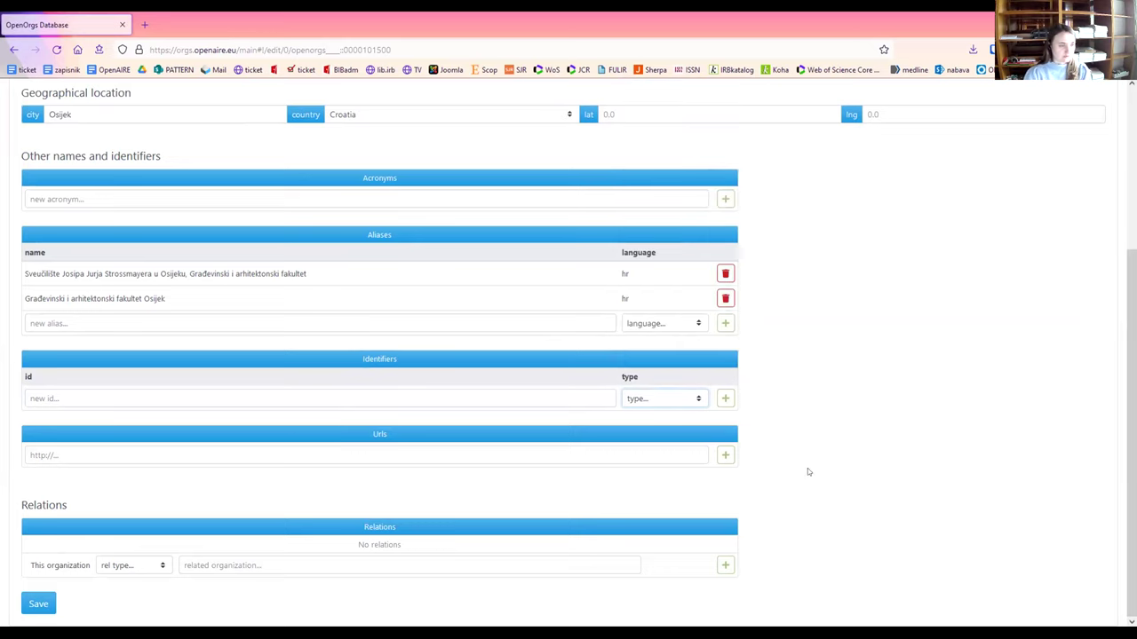
{"action": "left_click", "coordinate": [306, 452]}
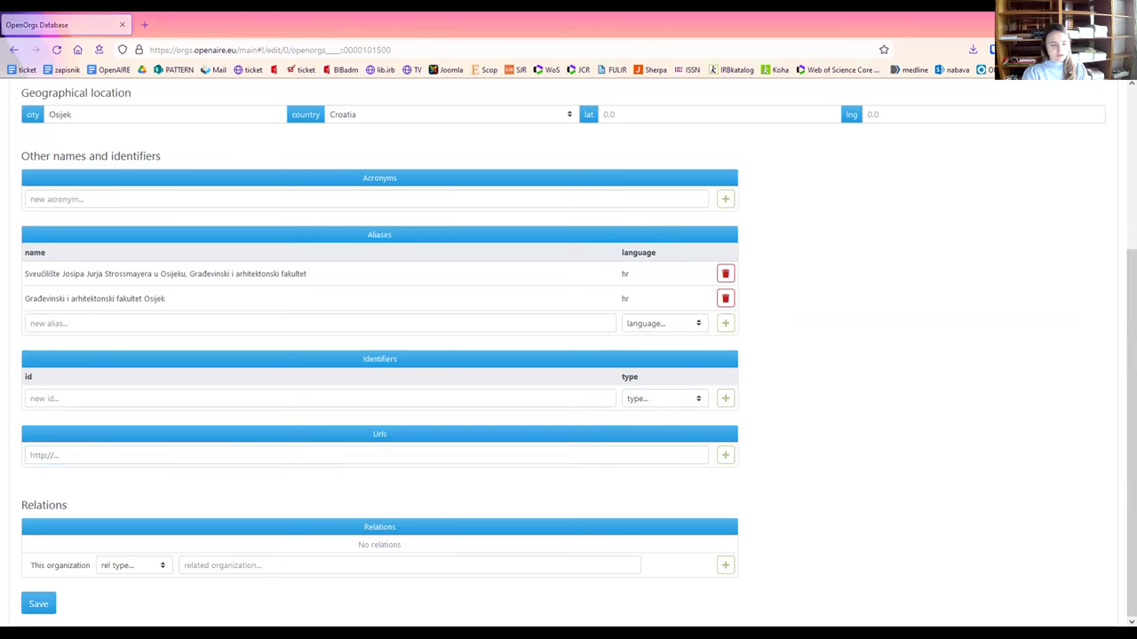
{"action": "scroll", "coordinate": [540, 382], "scroll_direction": "up", "scroll_amount": 3}
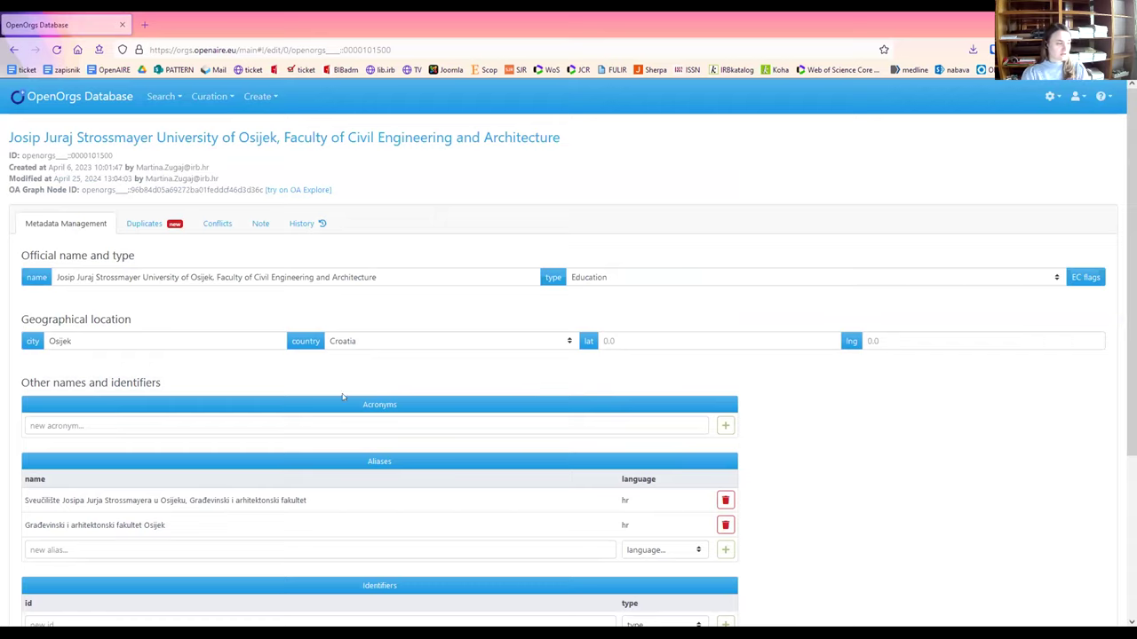
{"action": "scroll", "coordinate": [342, 397], "scroll_direction": "down", "scroll_amount": 3}
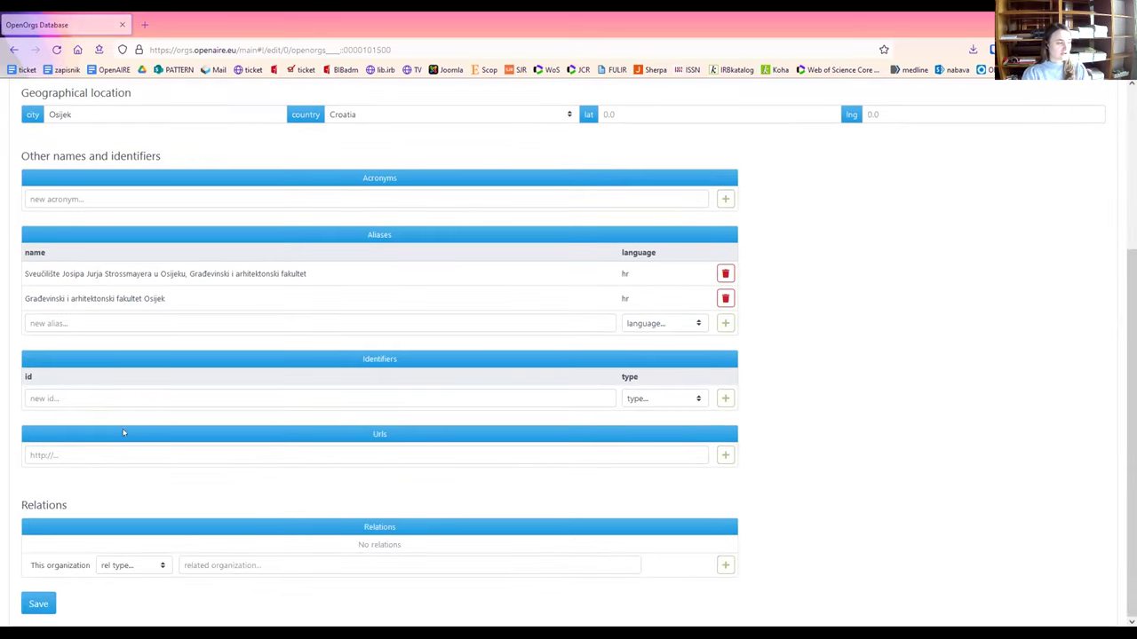
{"action": "left_click", "coordinate": [53, 454]}
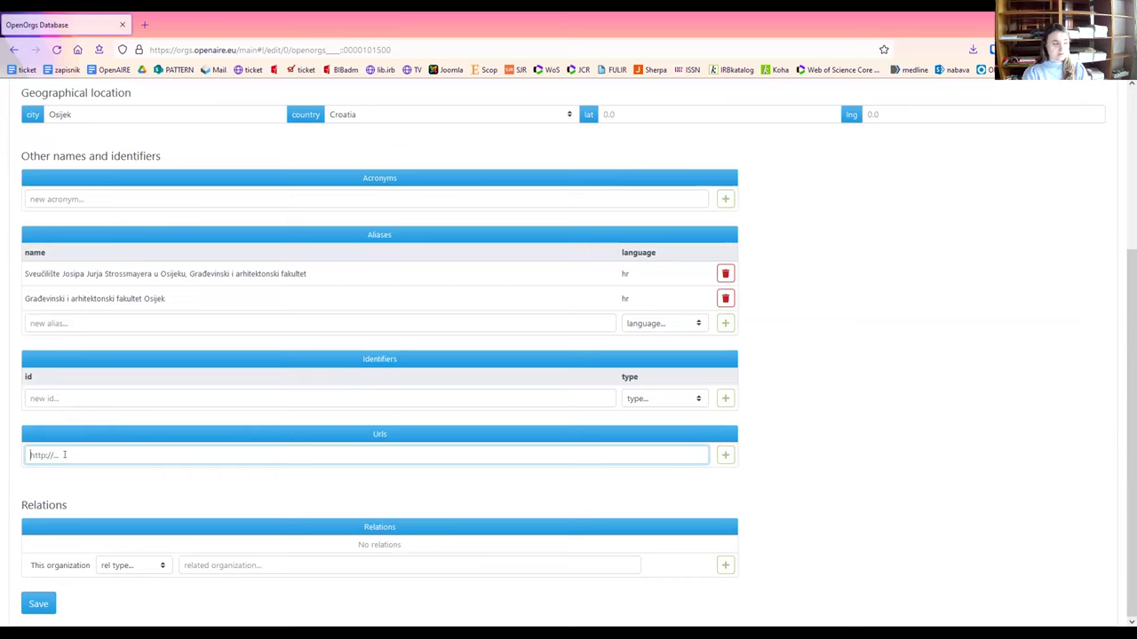
{"action": "type", "text": "http://www.gfos.unios.hr/"}
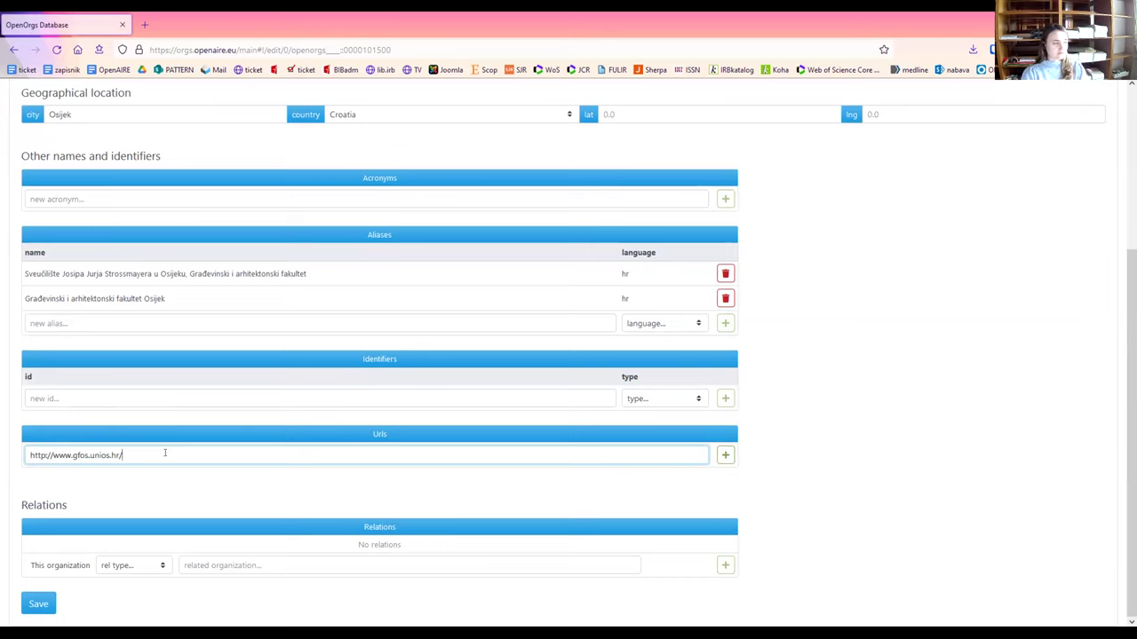
{"action": "left_click", "coordinate": [724, 454]}
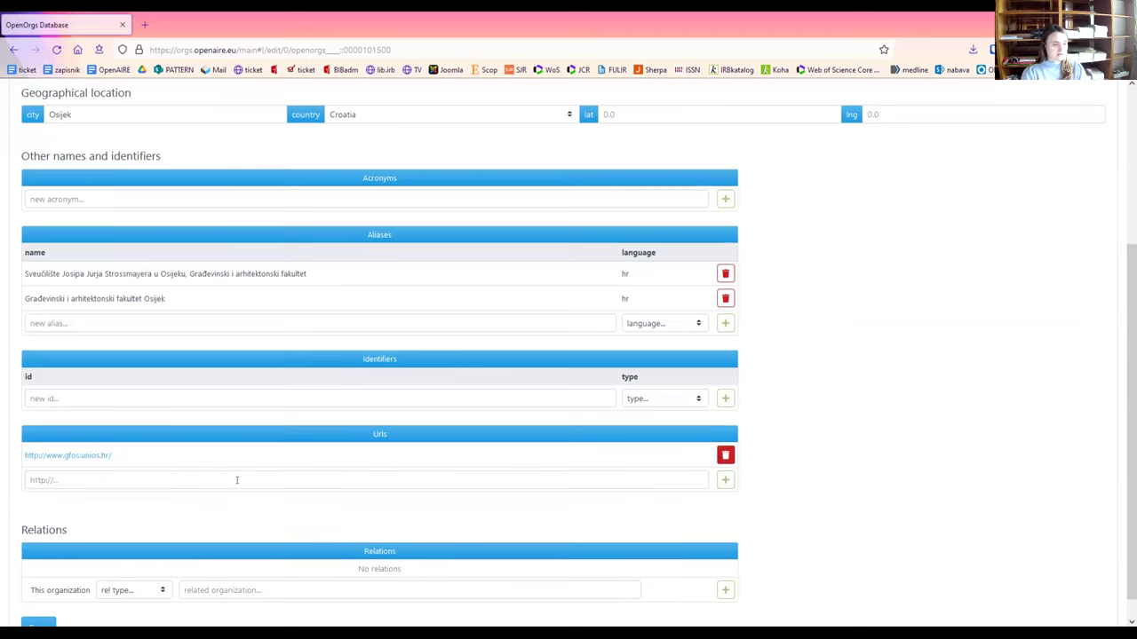
Open the added faculty URL in a separate page to check the website, and return to the record.
{"action": "middle_click", "coordinate": [102, 456]}
{"action": "left_click", "coordinate": [197, 24]}
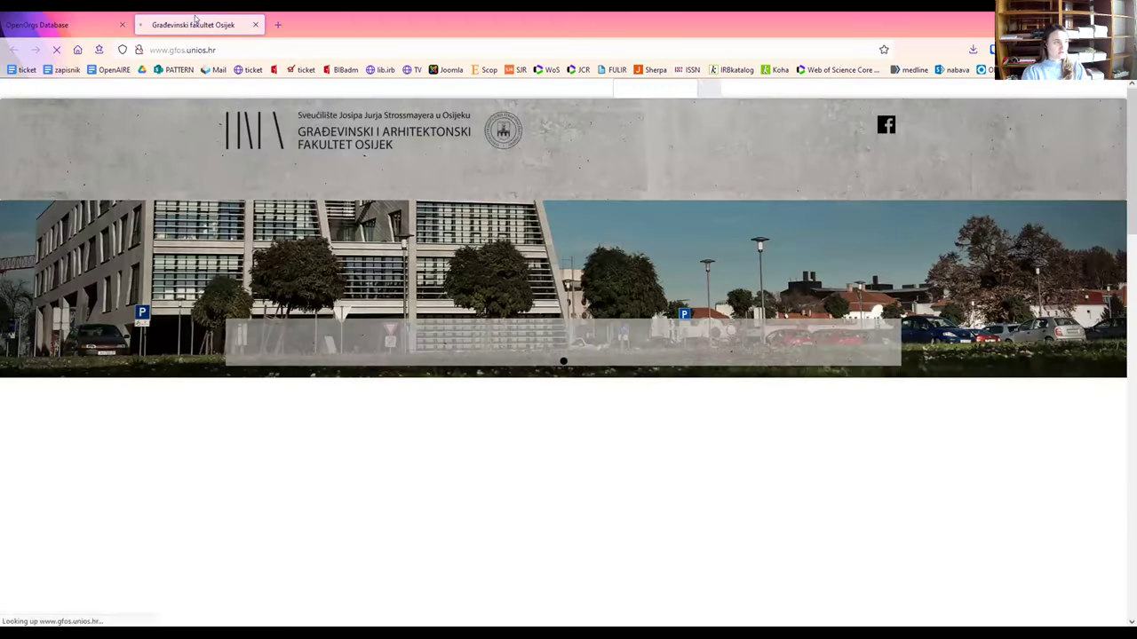
{"action": "middle_click", "coordinate": [210, 33]}
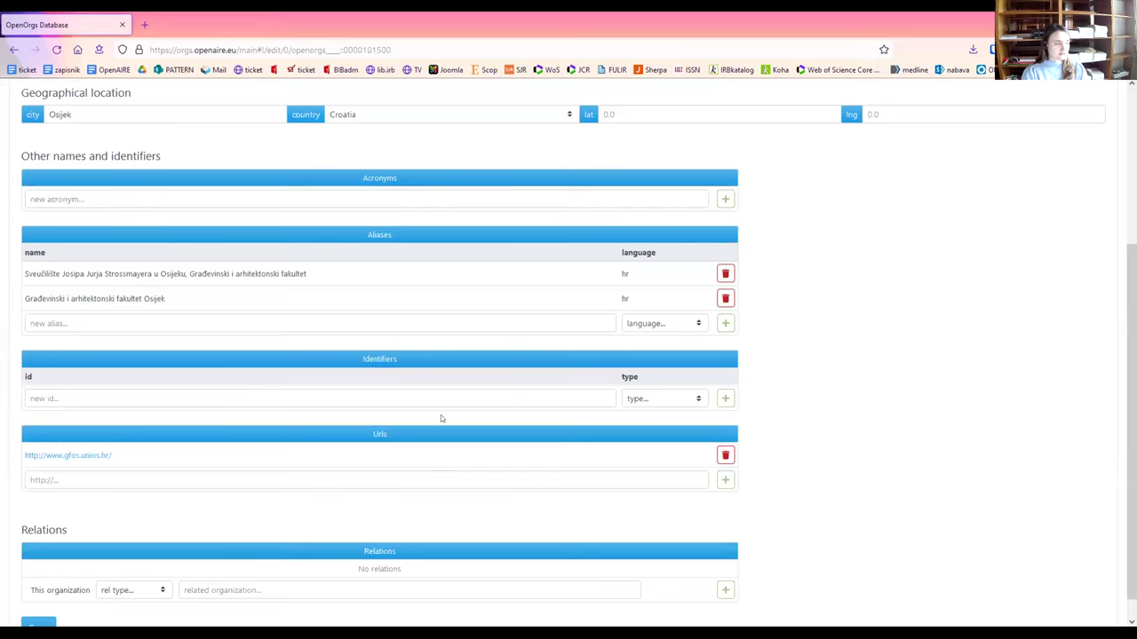
Set the new relation's type to "is child of" and open the selection of the related organization.
{"action": "scroll", "coordinate": [394, 487], "scroll_direction": "down", "scroll_amount": 1}
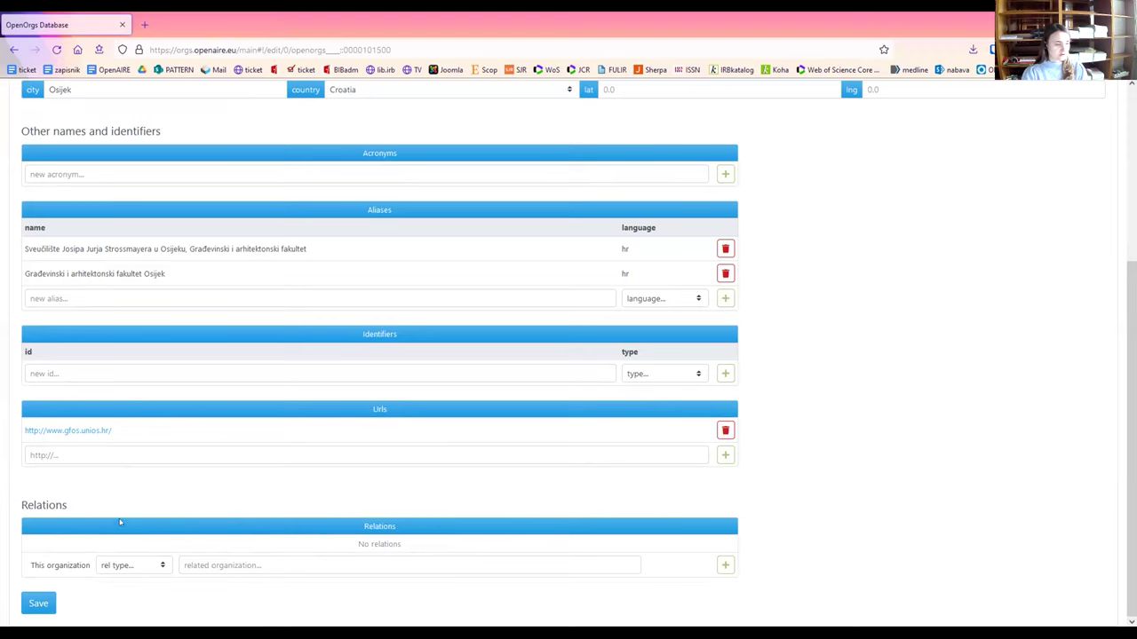
{"action": "left_click", "coordinate": [148, 567]}
{"action": "left_click", "coordinate": [326, 495]}
{"action": "scroll", "coordinate": [327, 494], "scroll_direction": "up", "scroll_amount": 3}
{"action": "scroll", "coordinate": [315, 397], "scroll_direction": "down", "scroll_amount": 3}
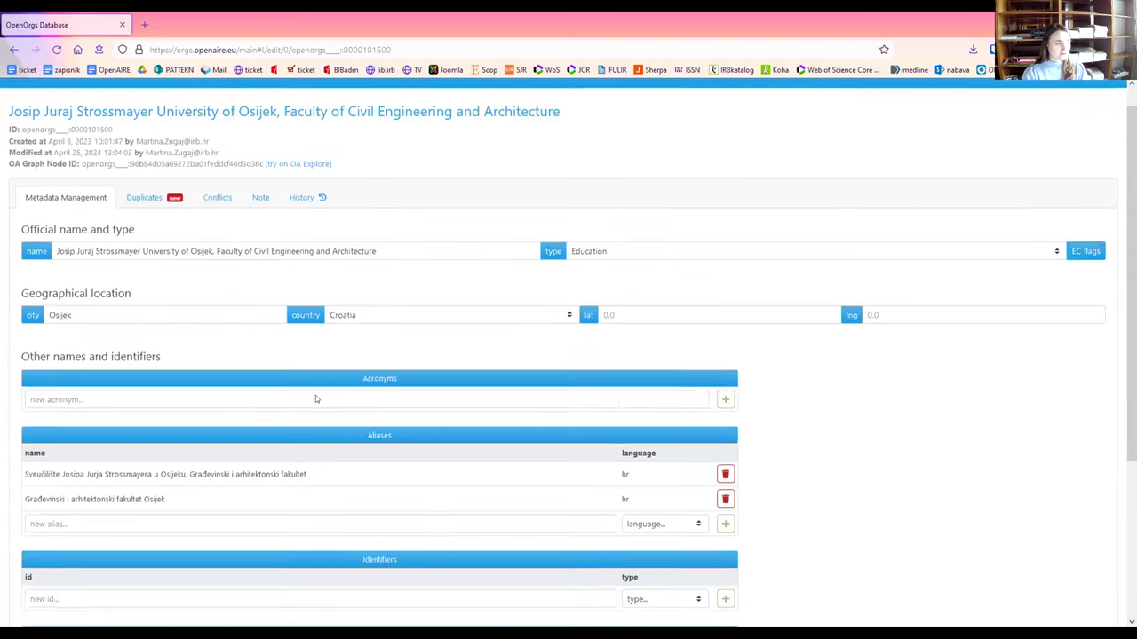
{"action": "left_click", "coordinate": [147, 566]}
{"action": "left_click", "coordinate": [151, 527]}
{"action": "left_click", "coordinate": [284, 559]}
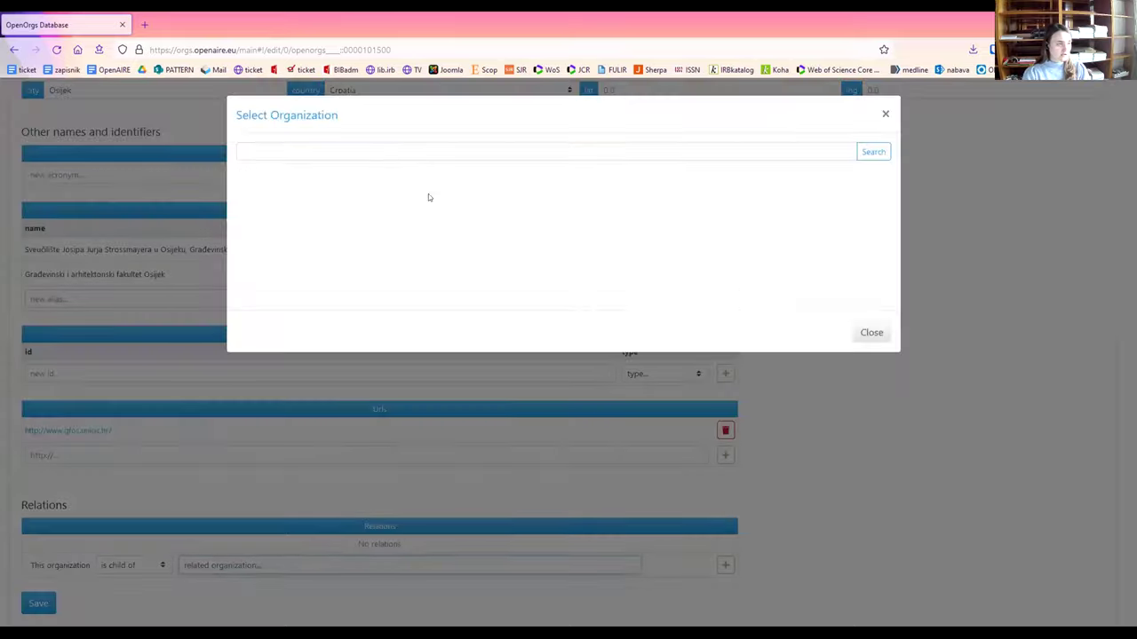
Search the organizations for "Josip Juraj Strossmayer University of Osijek".
{"action": "left_click", "coordinate": [885, 114]}
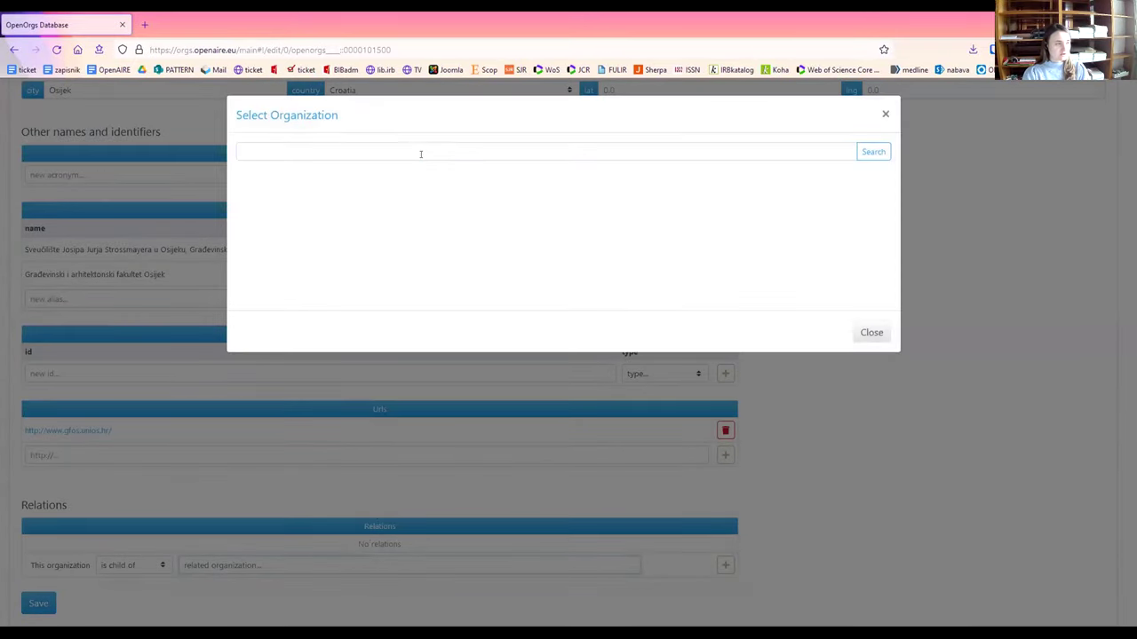
{"action": "left_click", "coordinate": [419, 151]}
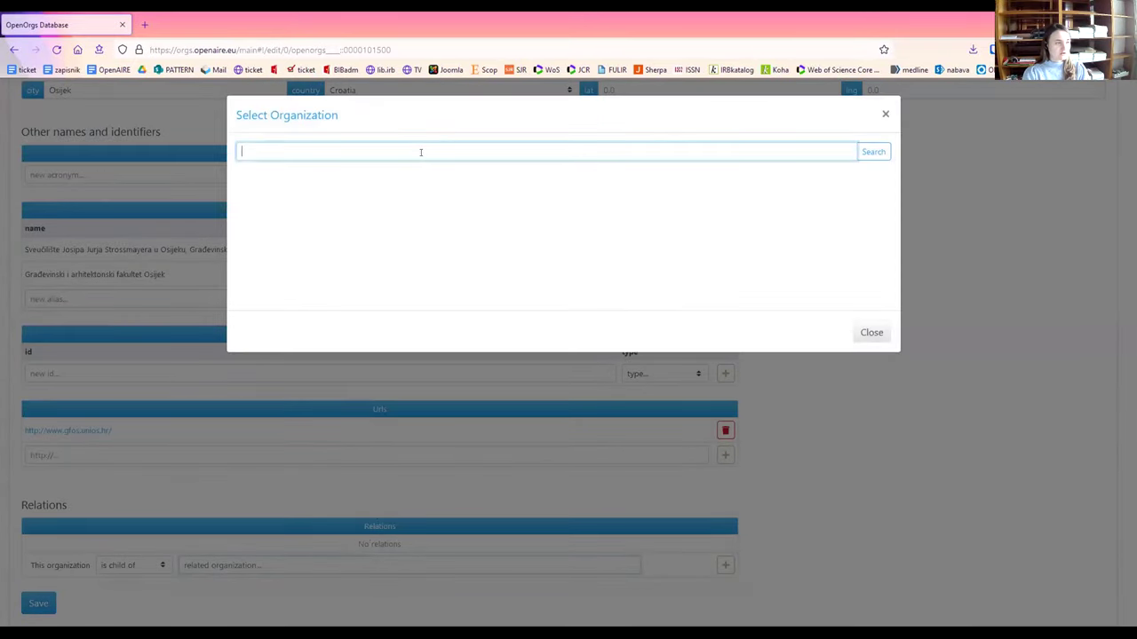
{"action": "type", "text": "juraj"}
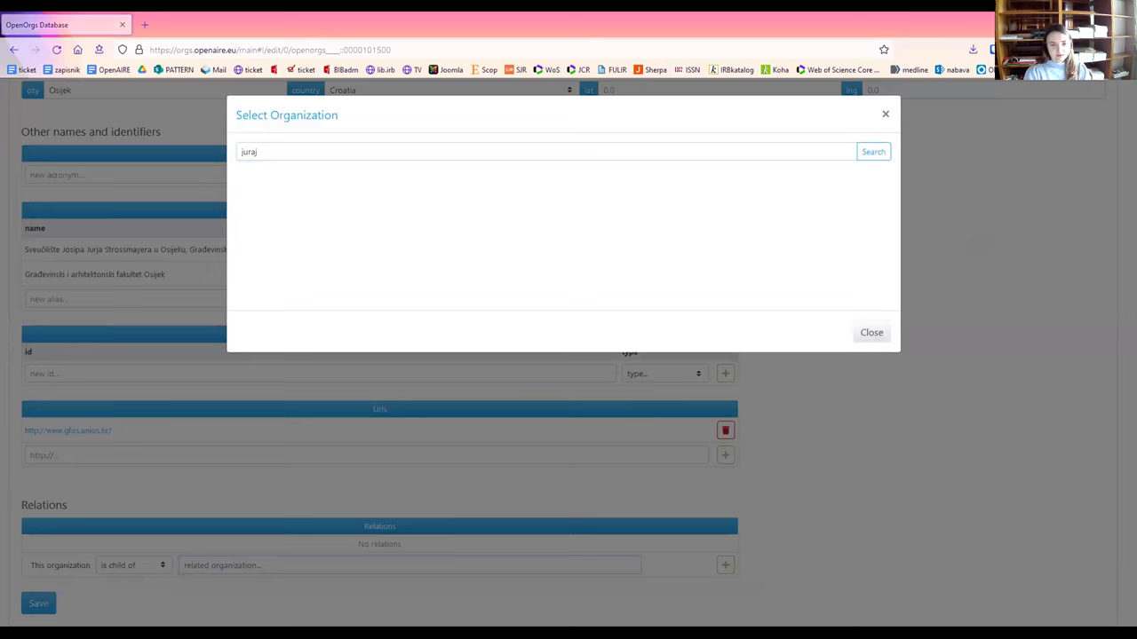
{"action": "left_click", "coordinate": [264, 153]}
{"action": "key", "text": "ctrl+a"}
{"action": "type", "text": "Josip Juraj Strossmayer University of Osijek"}
{"action": "key", "text": "Return"}
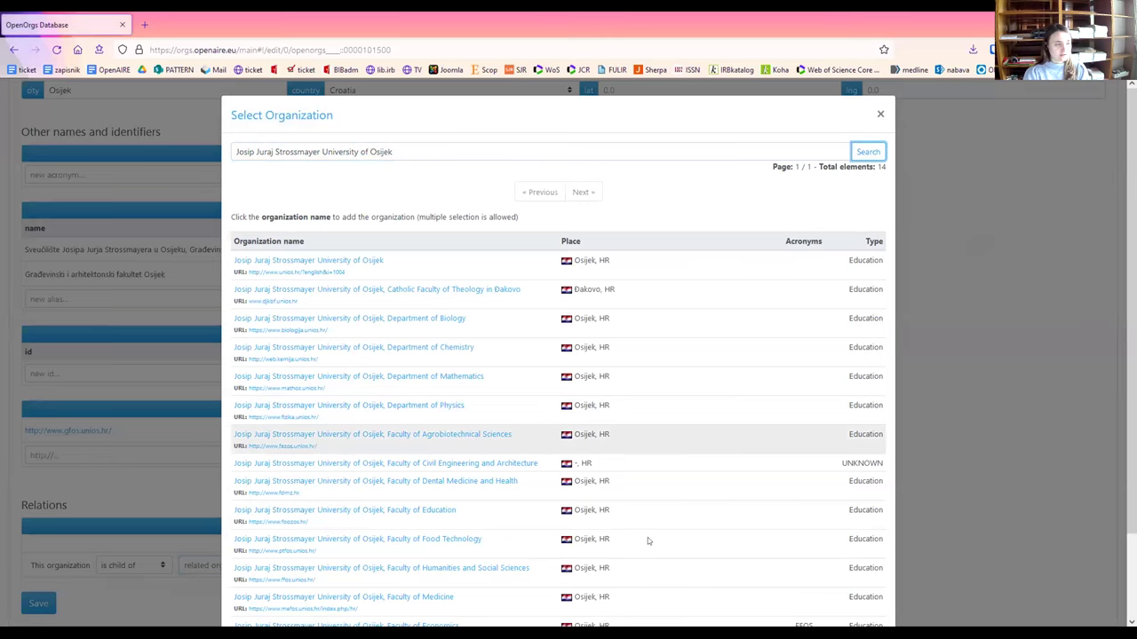
Select Josip Juraj Strossmayer University of Osijek as the parent organization and add the relation to the record.
{"action": "left_click", "coordinate": [337, 260]}
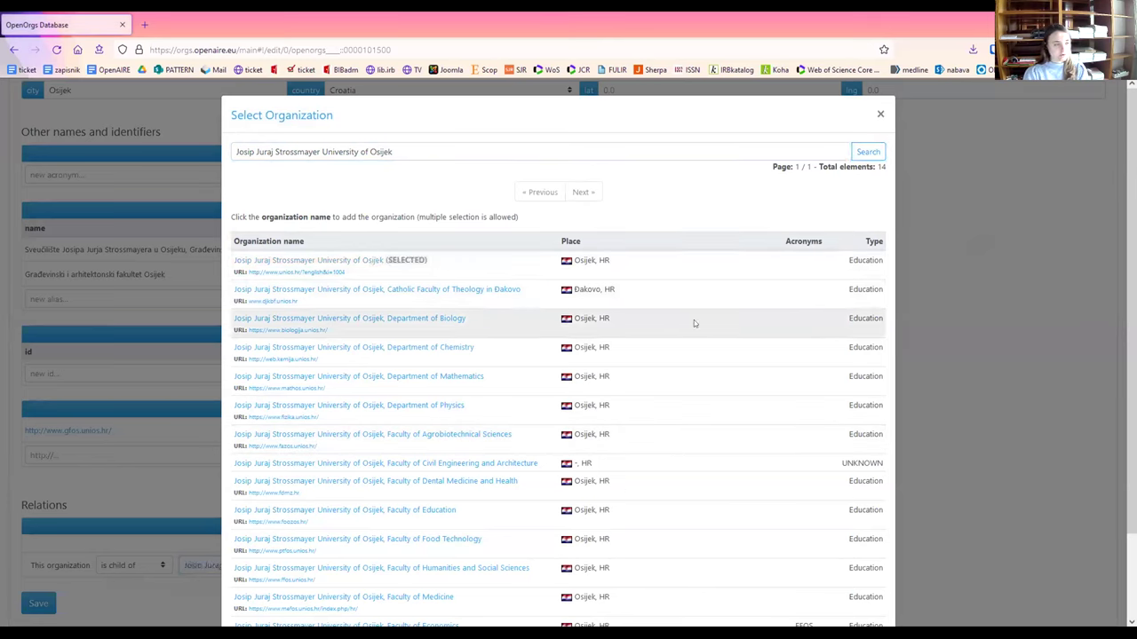
{"action": "scroll", "coordinate": [693, 320], "scroll_direction": "down", "scroll_amount": 2}
{"action": "left_click", "coordinate": [866, 589]}
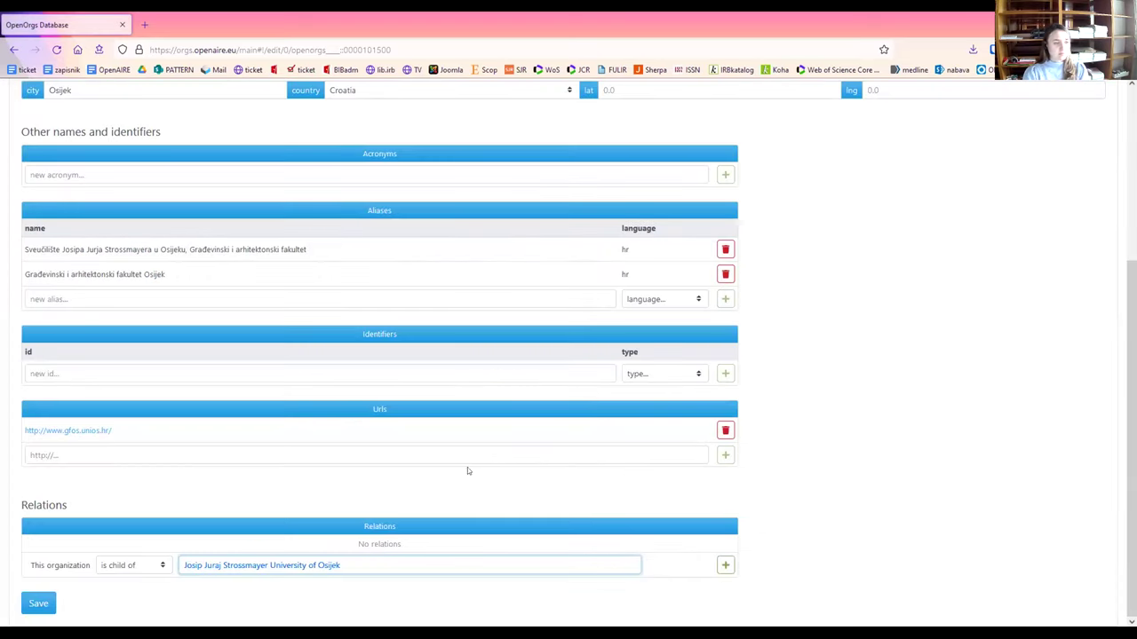
{"action": "left_click", "coordinate": [725, 566]}
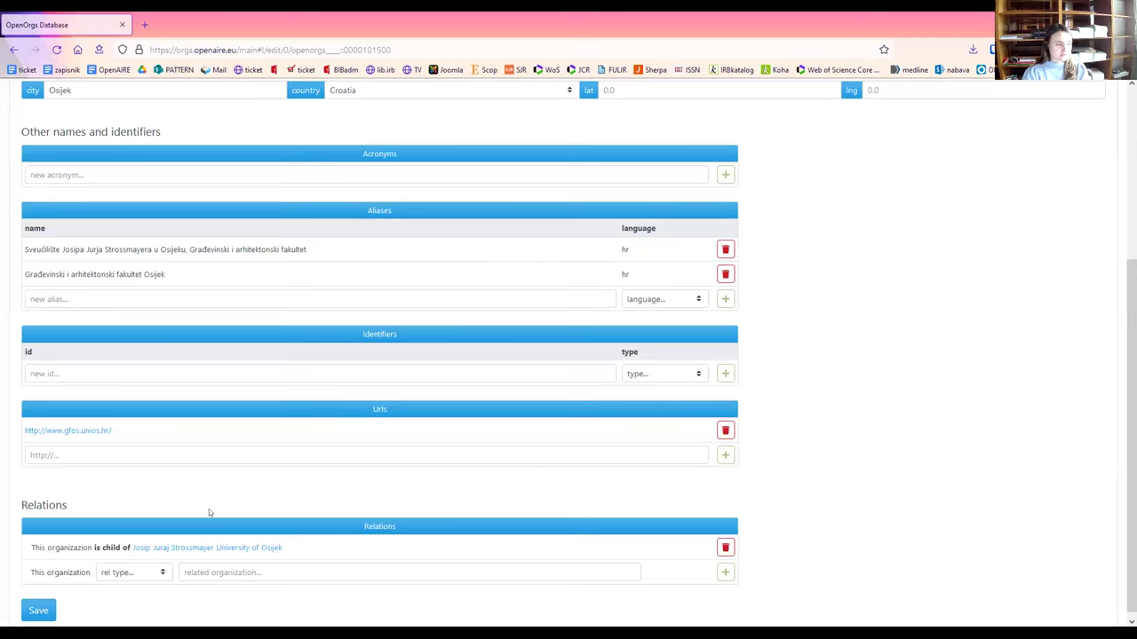
Review the completed metadata from the official name down to the relations and save the organization's record.
{"action": "scroll", "coordinate": [81, 489], "scroll_direction": "up", "scroll_amount": 3}
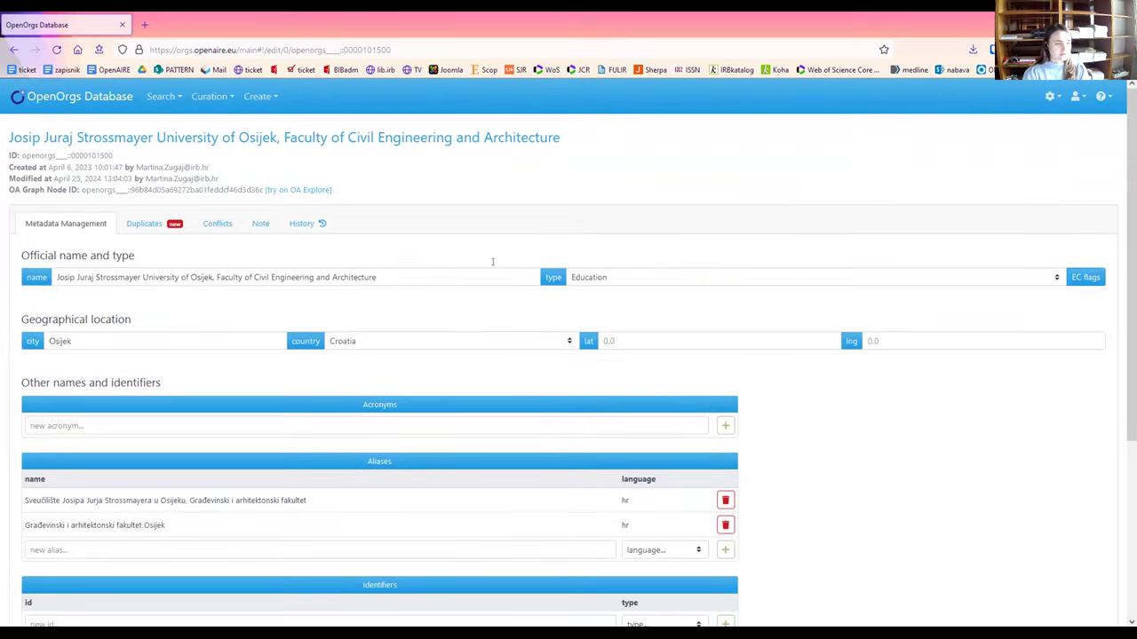
{"action": "scroll", "coordinate": [399, 448], "scroll_direction": "down", "scroll_amount": 3}
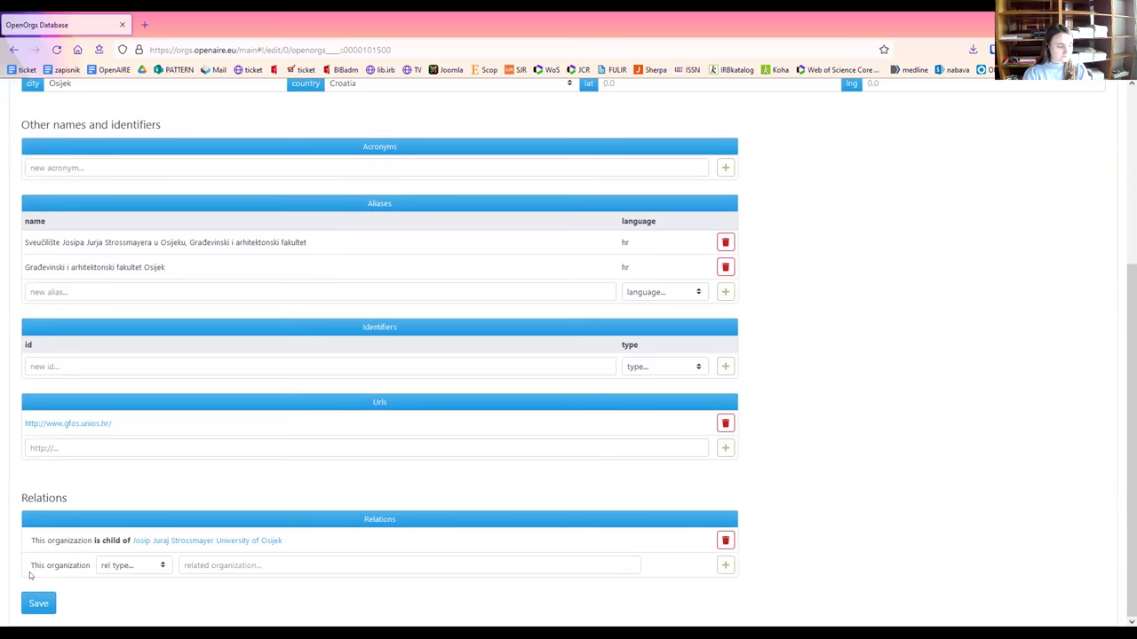
{"action": "left_click", "coordinate": [38, 603]}
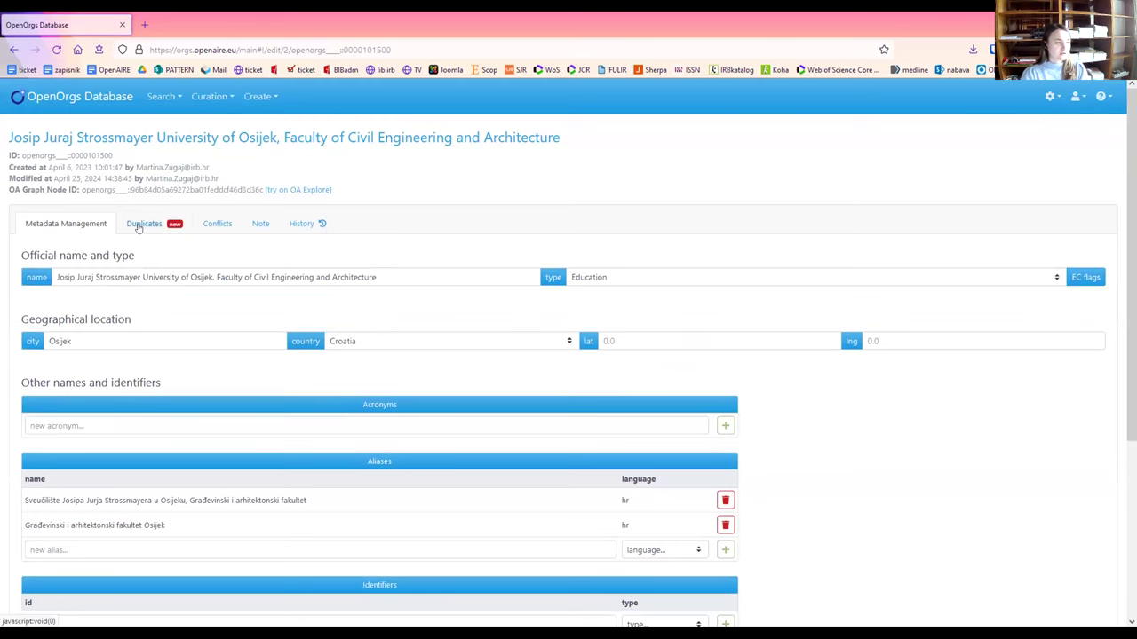
Open the record's duplicates and examine the suggested related organizations against the current organization's details.
{"action": "left_click", "coordinate": [139, 226]}
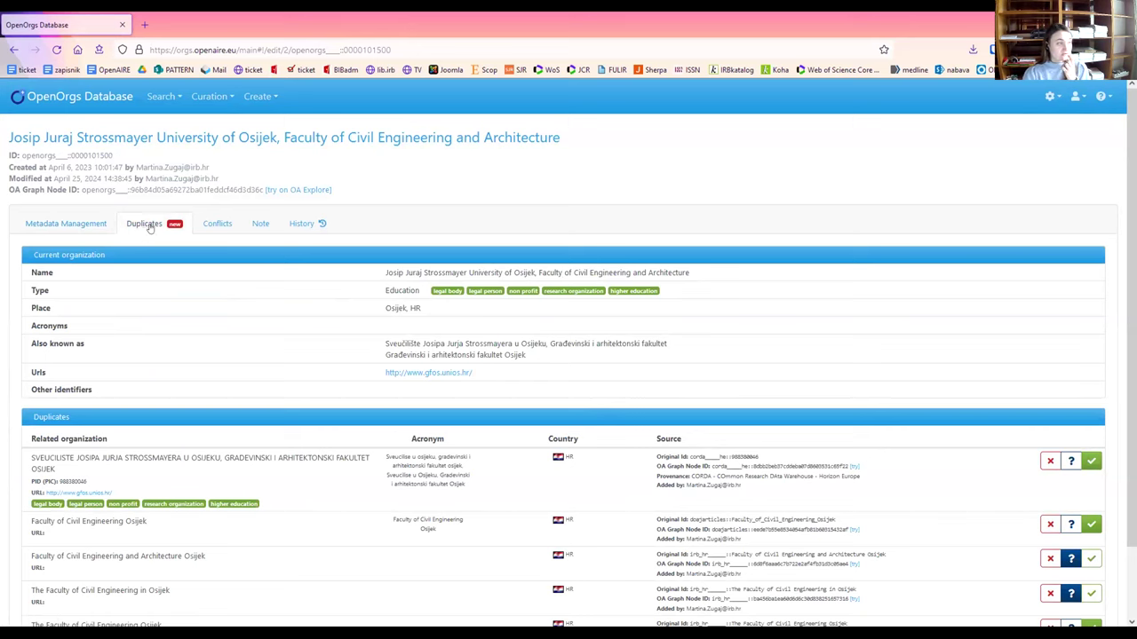
{"action": "scroll", "coordinate": [557, 378], "scroll_direction": "down", "scroll_amount": 2}
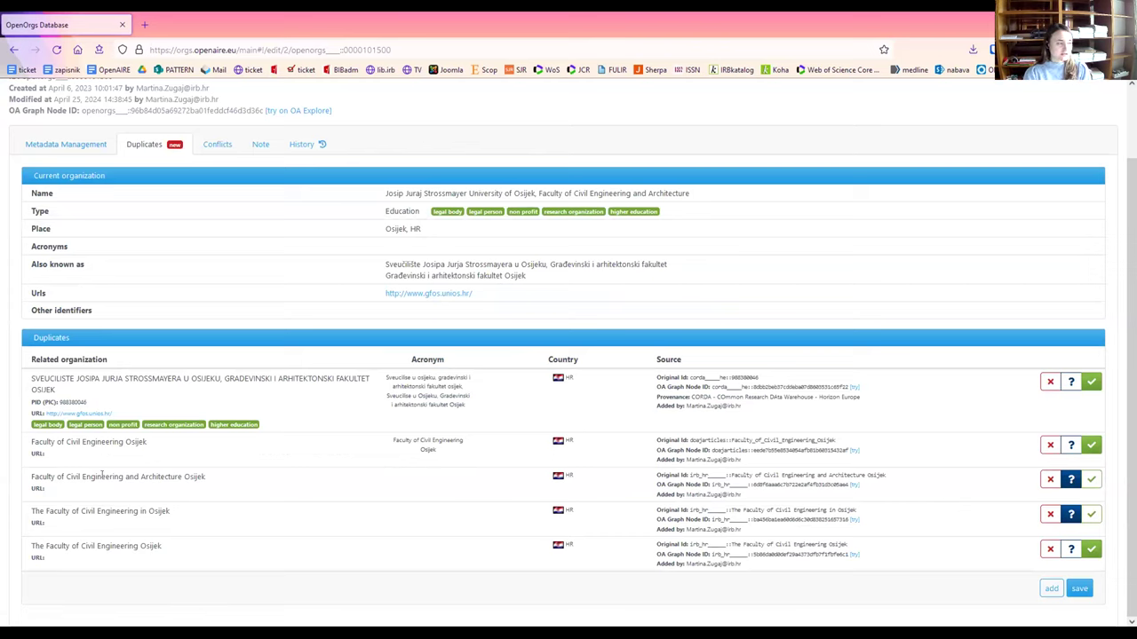
{"action": "scroll", "coordinate": [372, 487], "scroll_direction": "up", "scroll_amount": 1}
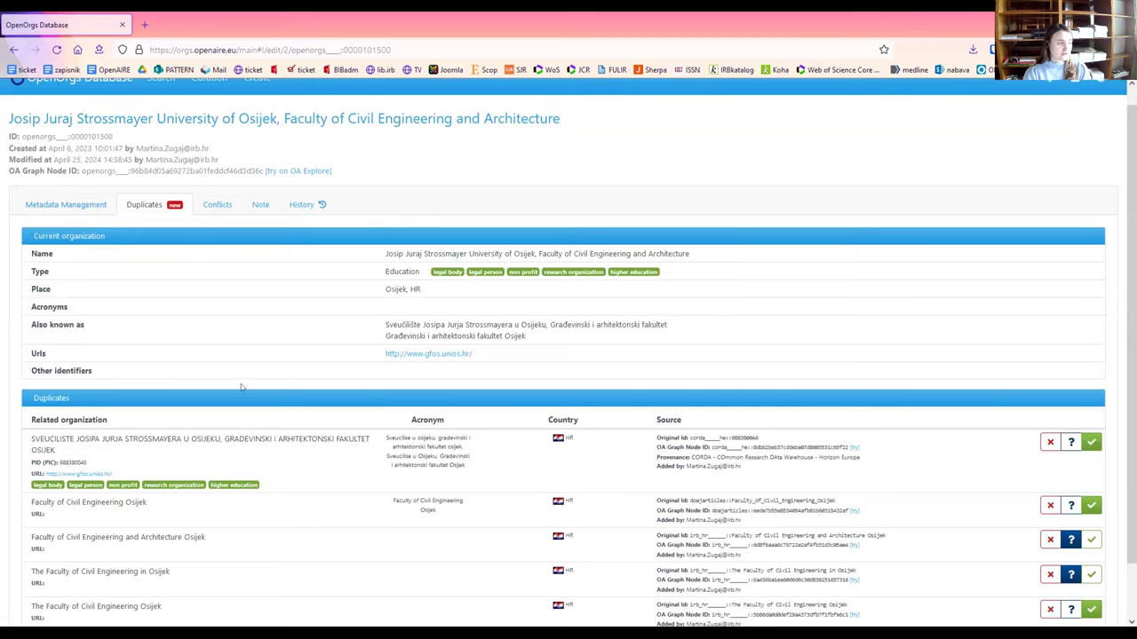
{"action": "scroll", "coordinate": [240, 387], "scroll_direction": "down", "scroll_amount": 1}
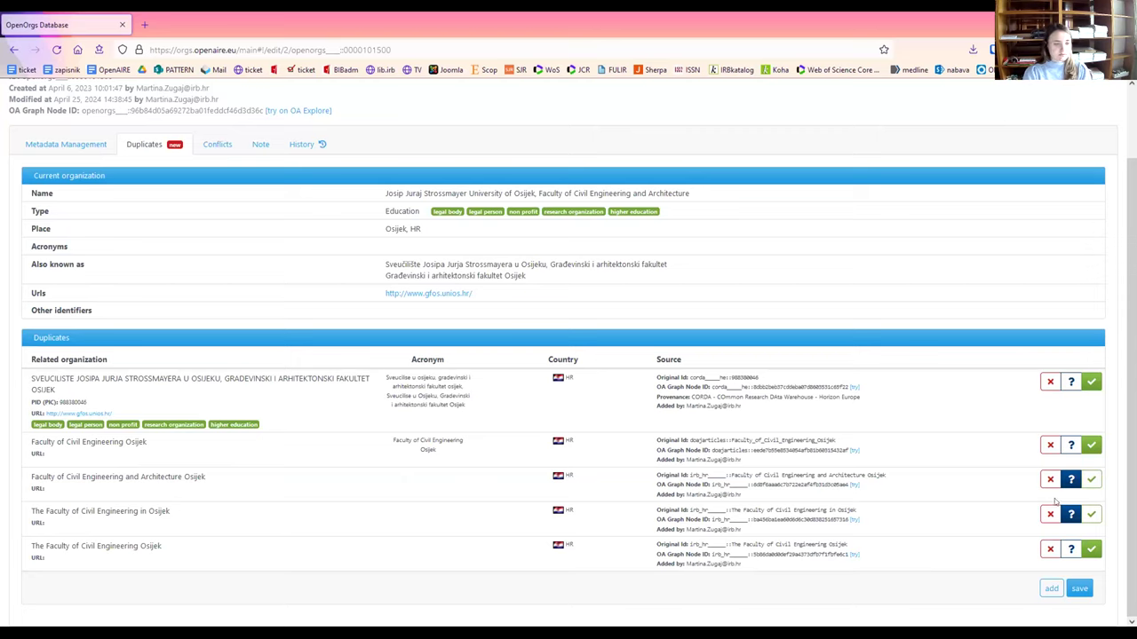
Accept "Faculty of Civil Engineering and Architecture Osijek" and "The Faculty of Civil Engineering in Osijek" as duplicates and save the duplicates.
{"action": "left_click", "coordinate": [1093, 480]}
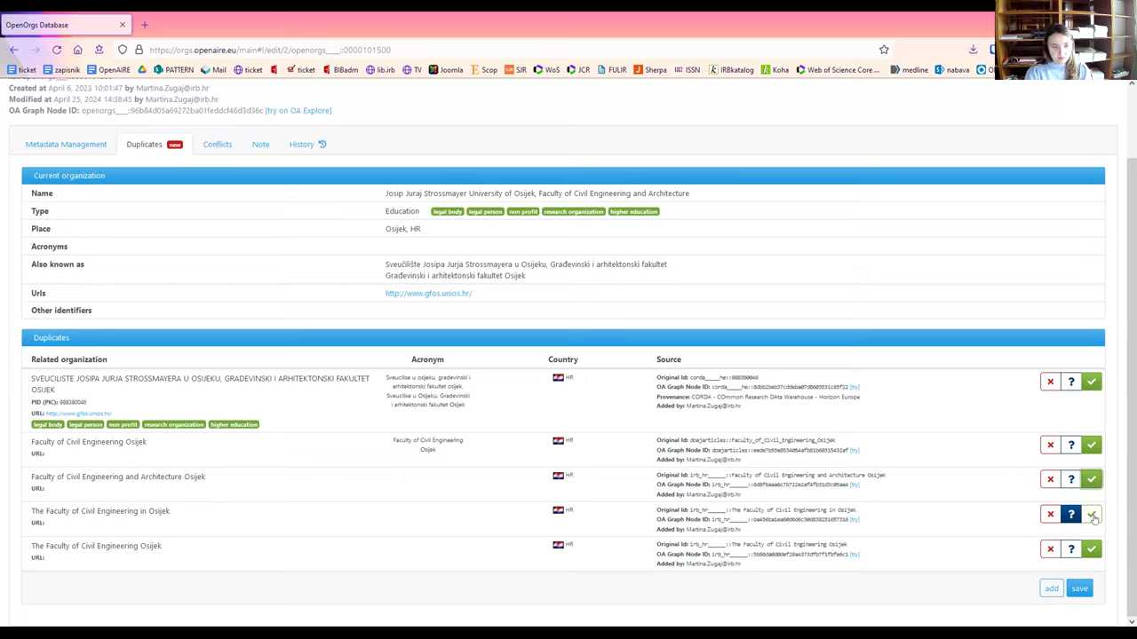
{"action": "left_click", "coordinate": [1050, 484]}
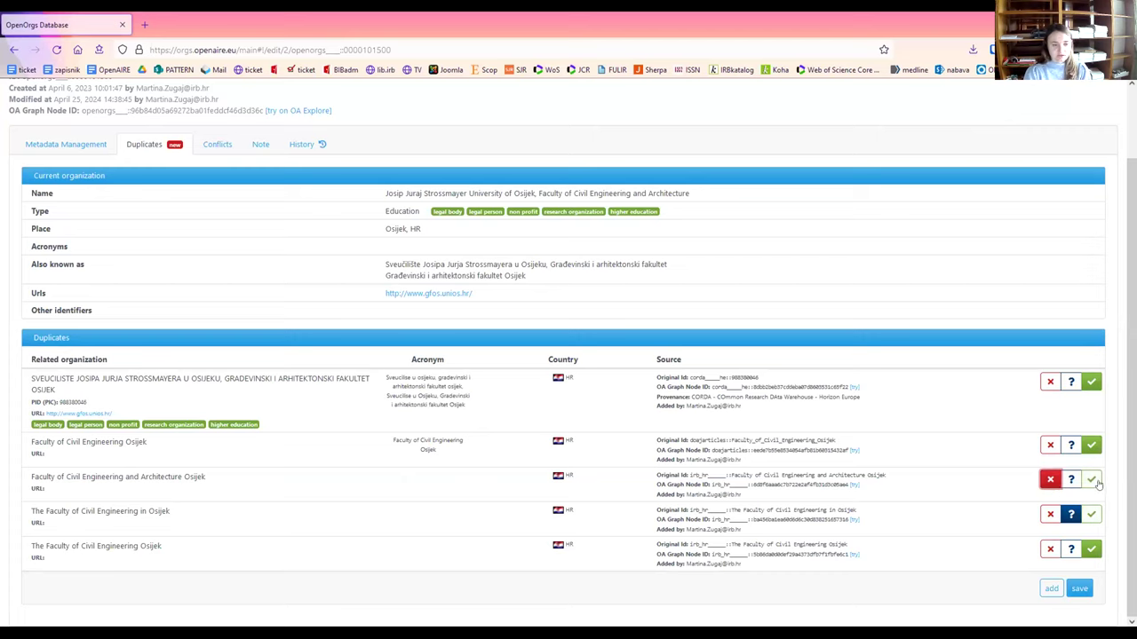
{"action": "left_click", "coordinate": [1091, 479]}
{"action": "left_click", "coordinate": [1087, 514]}
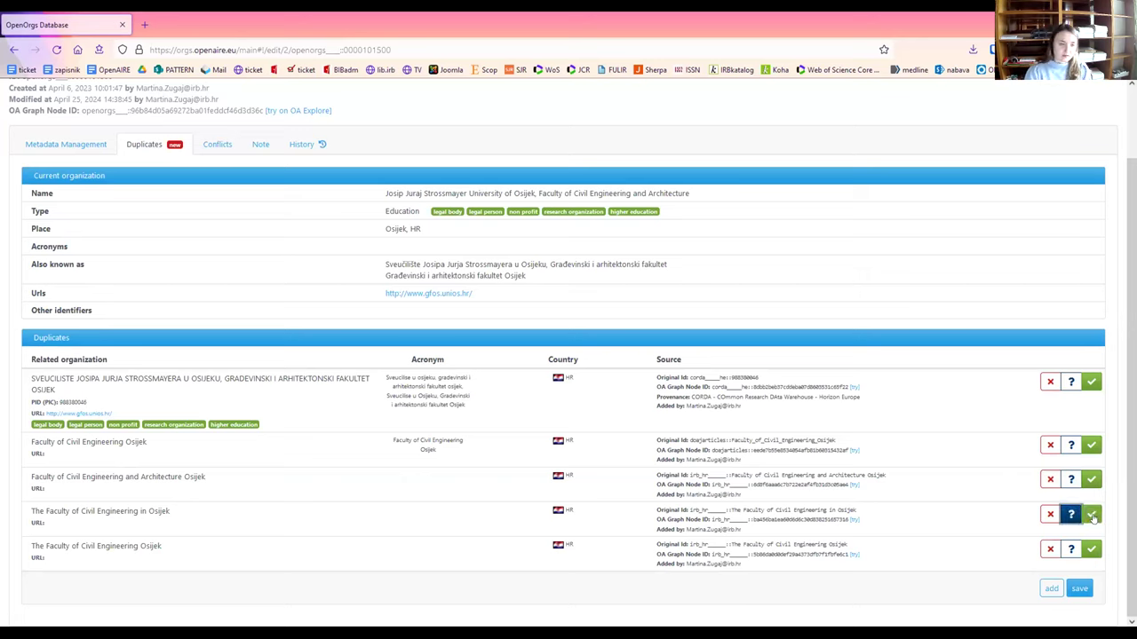
{"action": "left_click", "coordinate": [1092, 516]}
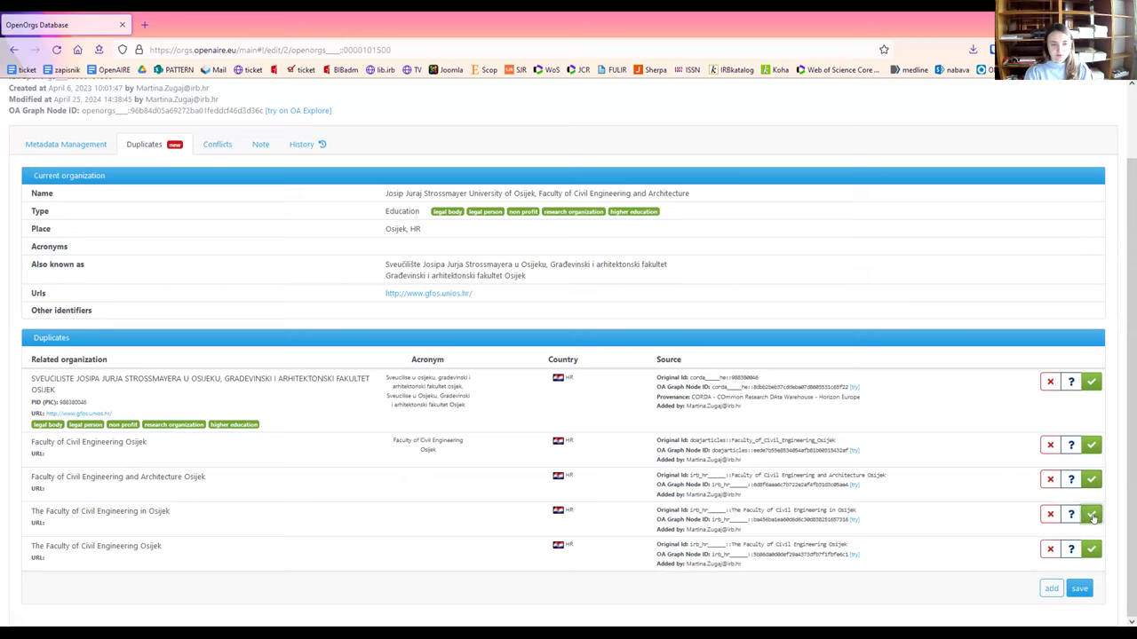
{"action": "left_click", "coordinate": [1079, 589]}
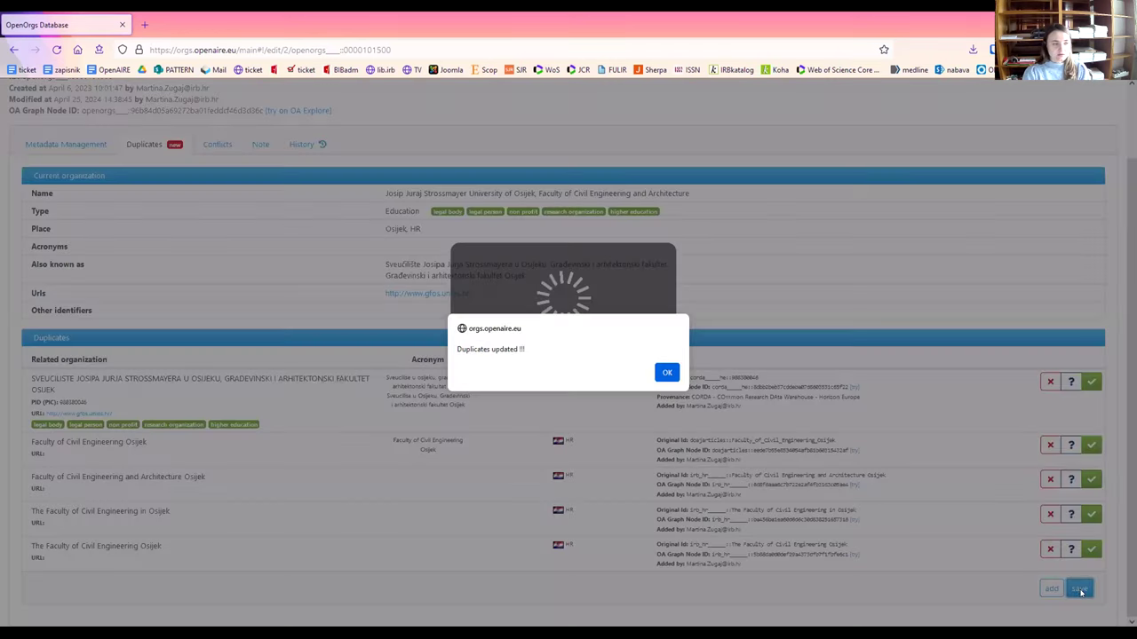
{"action": "left_click", "coordinate": [667, 372]}
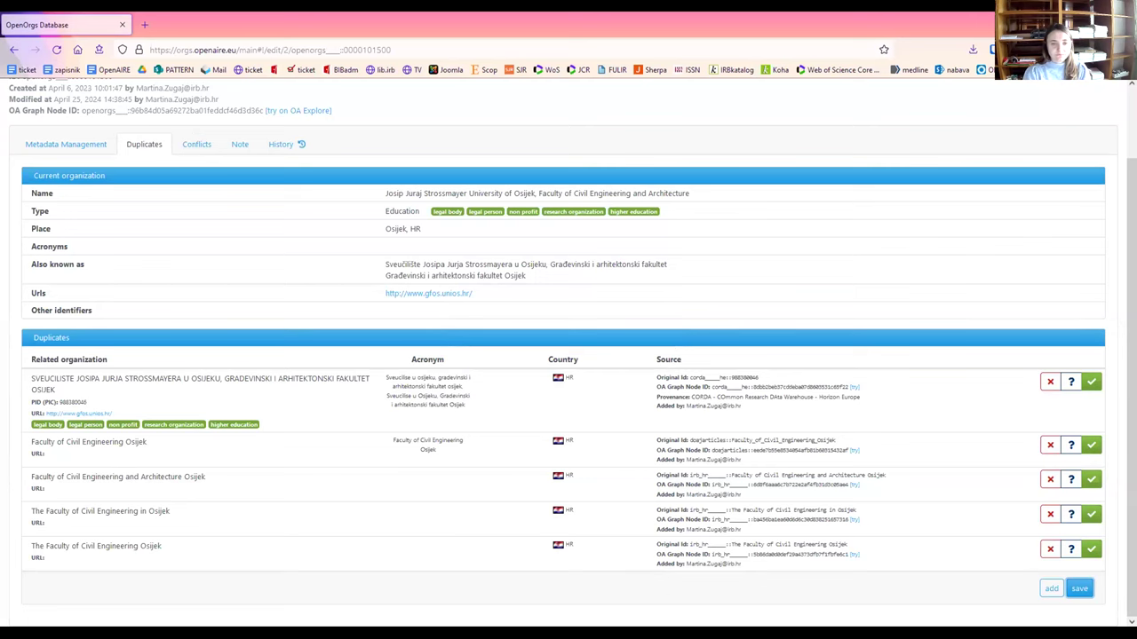
Start adding another duplicate to the record and search the organizations for "Faculty of Civil Engineering and Architecture Osijek".
{"action": "scroll", "coordinate": [573, 432], "scroll_direction": "up", "scroll_amount": 2}
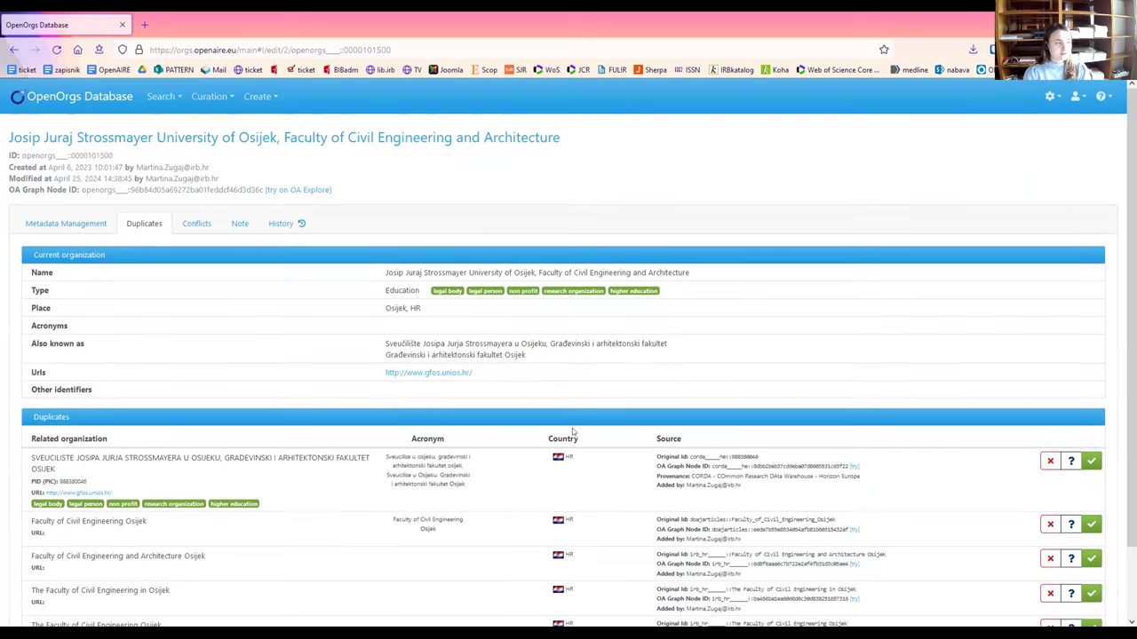
{"action": "scroll", "coordinate": [573, 432], "scroll_direction": "down", "scroll_amount": 2}
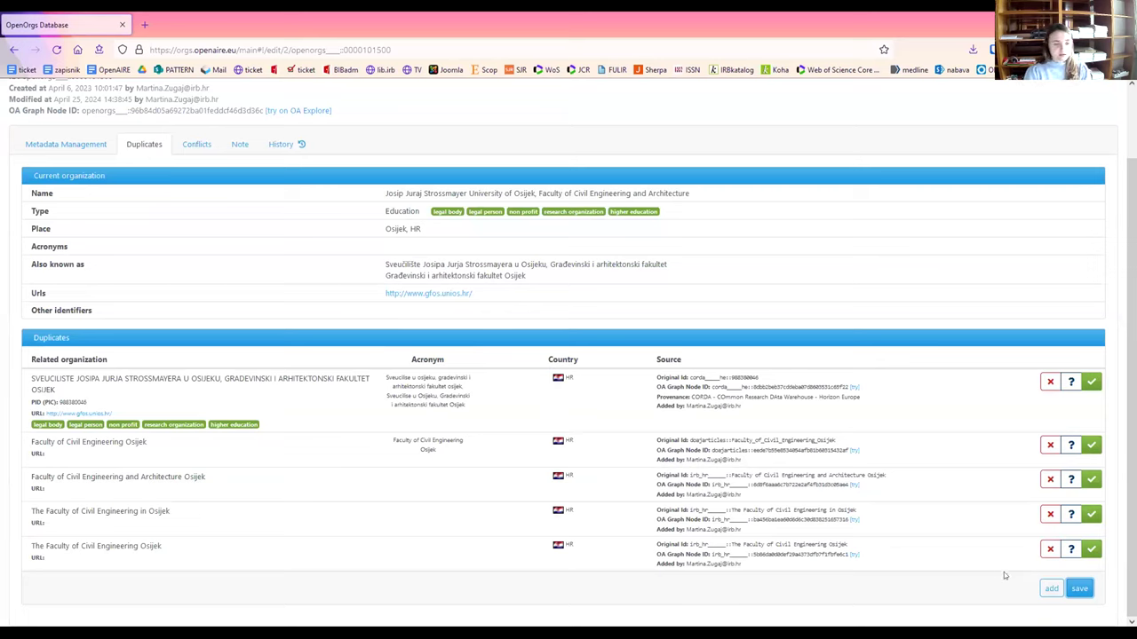
{"action": "left_click", "coordinate": [1049, 589]}
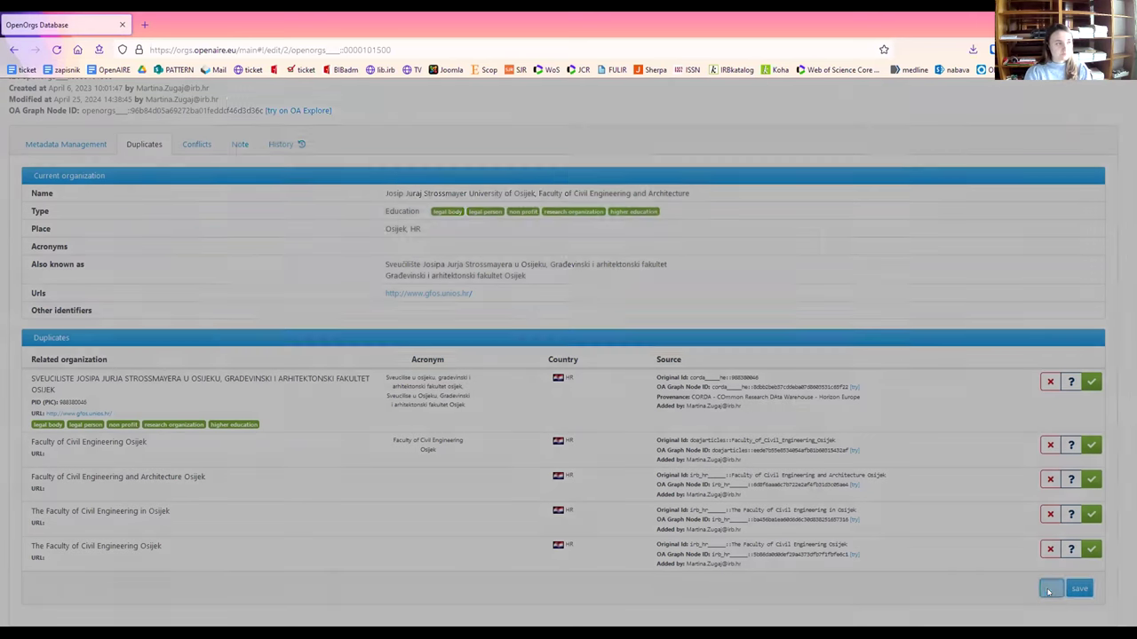
{"action": "left_click", "coordinate": [407, 150]}
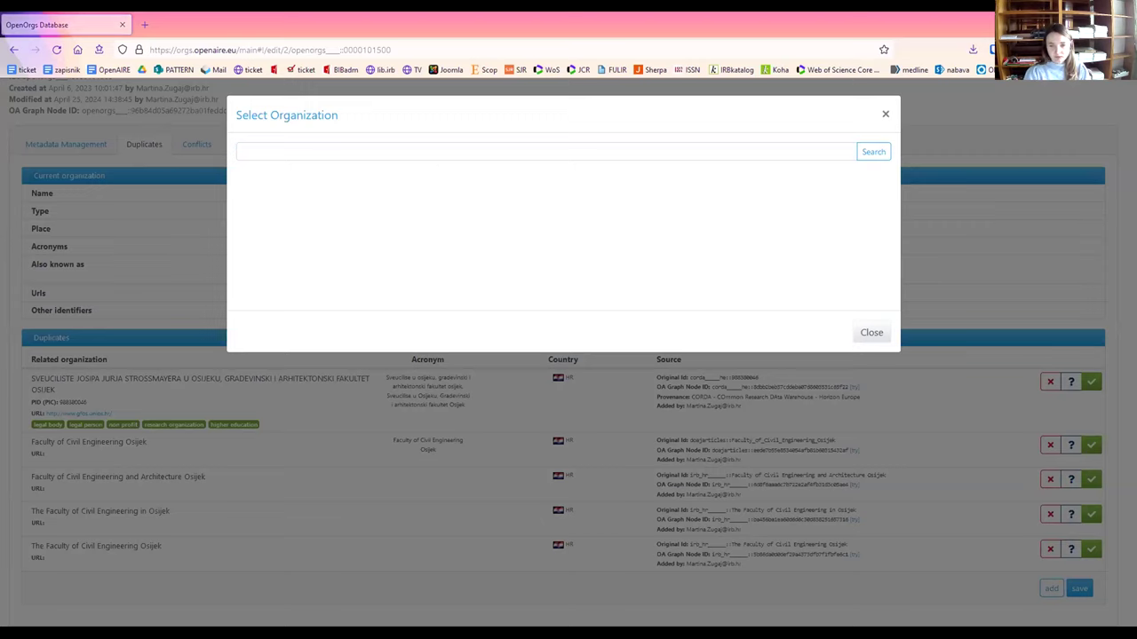
{"action": "left_click", "coordinate": [359, 152]}
{"action": "type", "text": "Faculty of Civil Engineering and Architecture Osijek"}
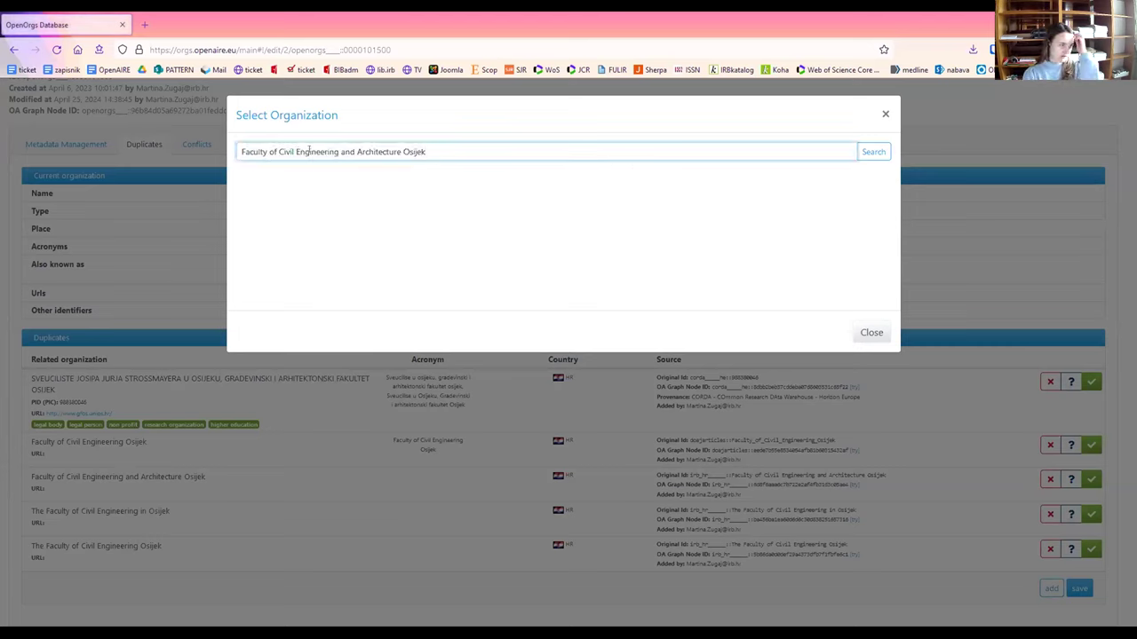
{"action": "left_click", "coordinate": [877, 156]}
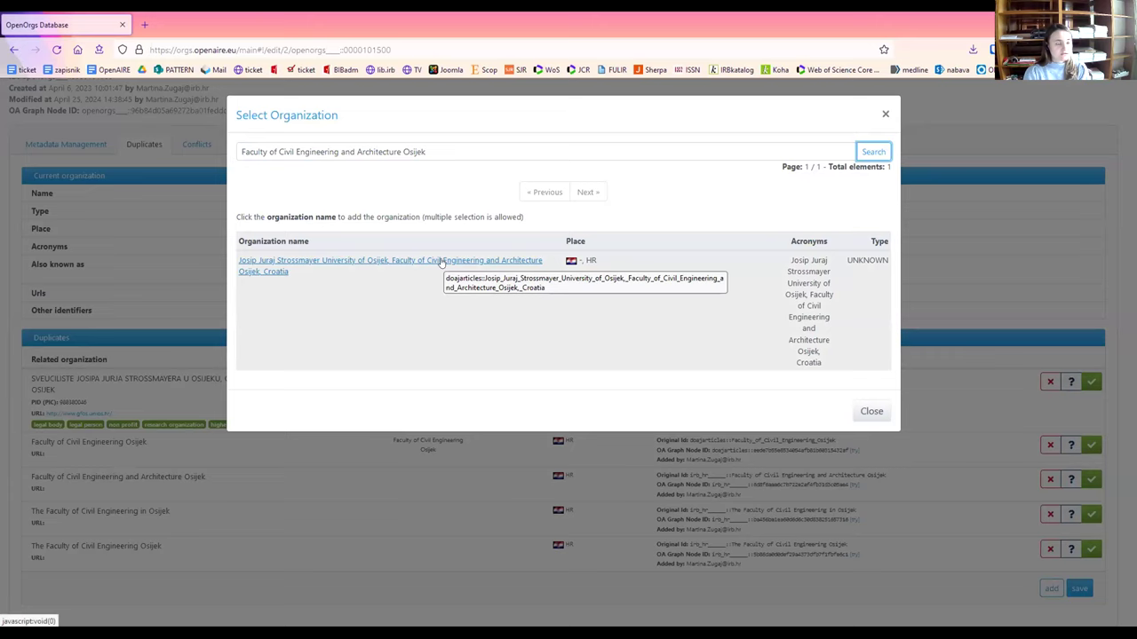
Add "Josip Juraj Strossmayer University of Osijek, Faculty of Civil Engineering and Architecture Osijek, Croatia", accept it as a duplicate and save the duplicates.
{"action": "left_click", "coordinate": [322, 261]}
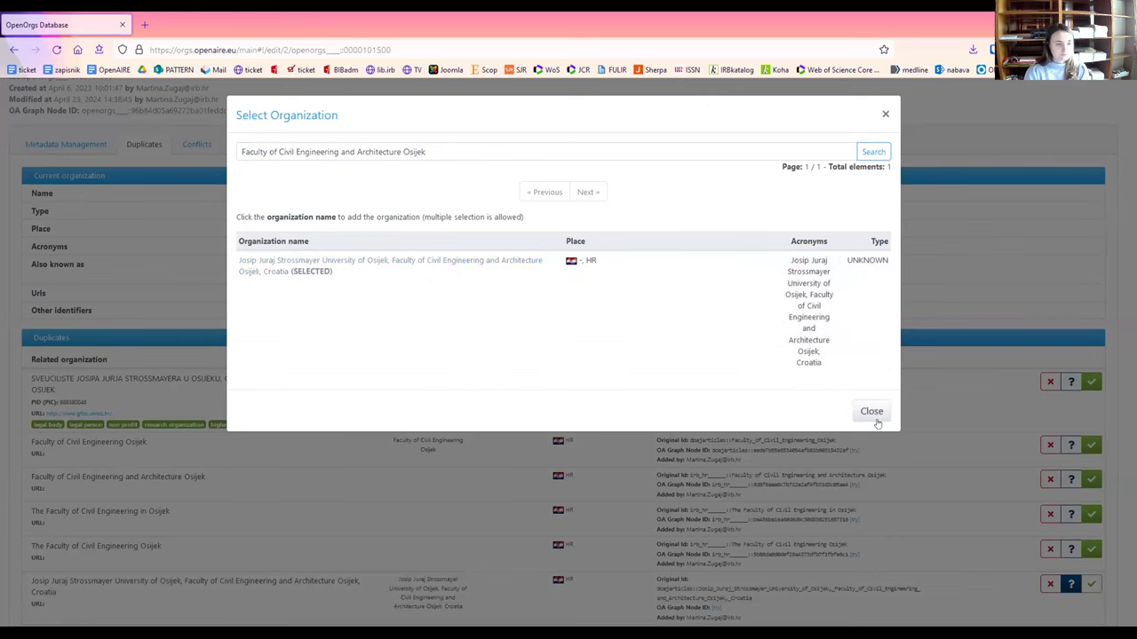
{"action": "left_click", "coordinate": [874, 416]}
{"action": "scroll", "coordinate": [279, 471], "scroll_direction": "down", "scroll_amount": 1}
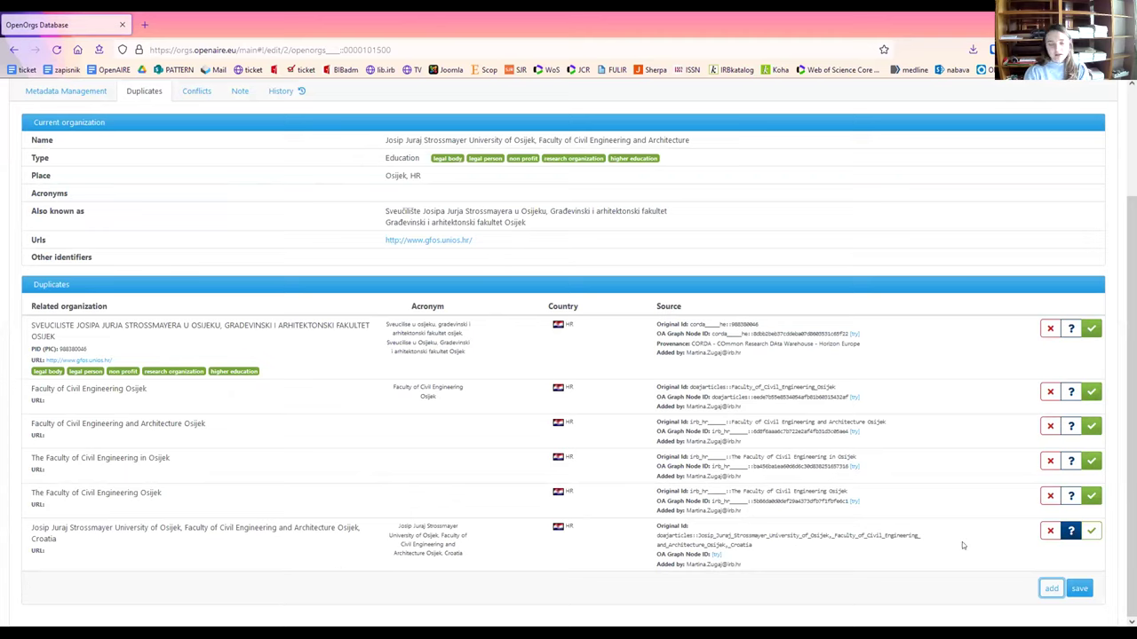
{"action": "left_click", "coordinate": [1091, 532]}
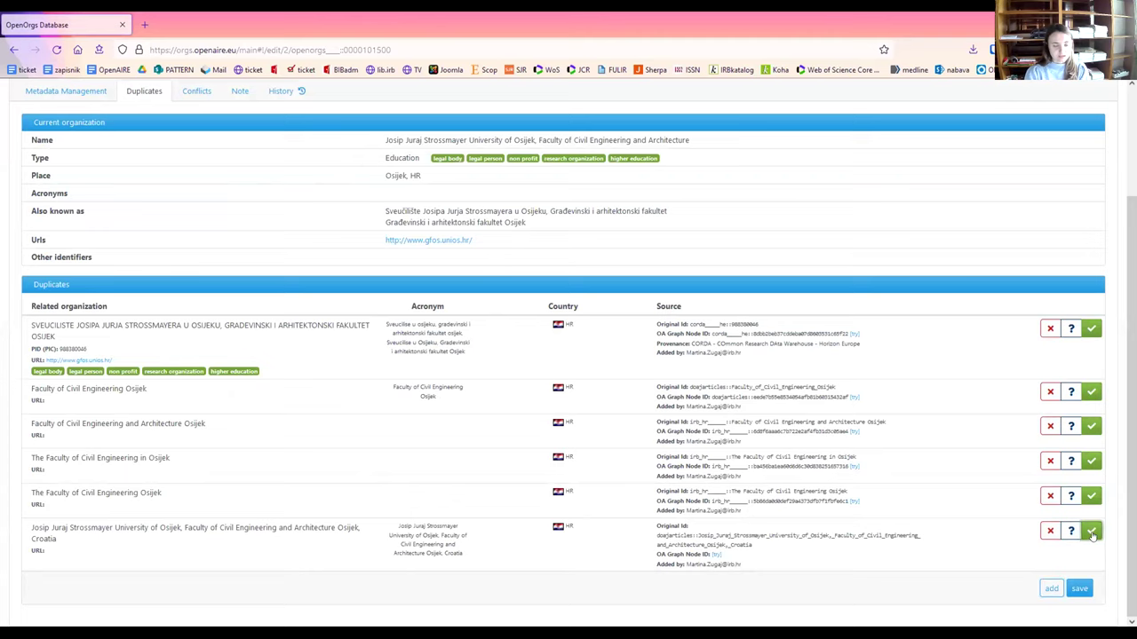
{"action": "left_click", "coordinate": [1079, 590]}
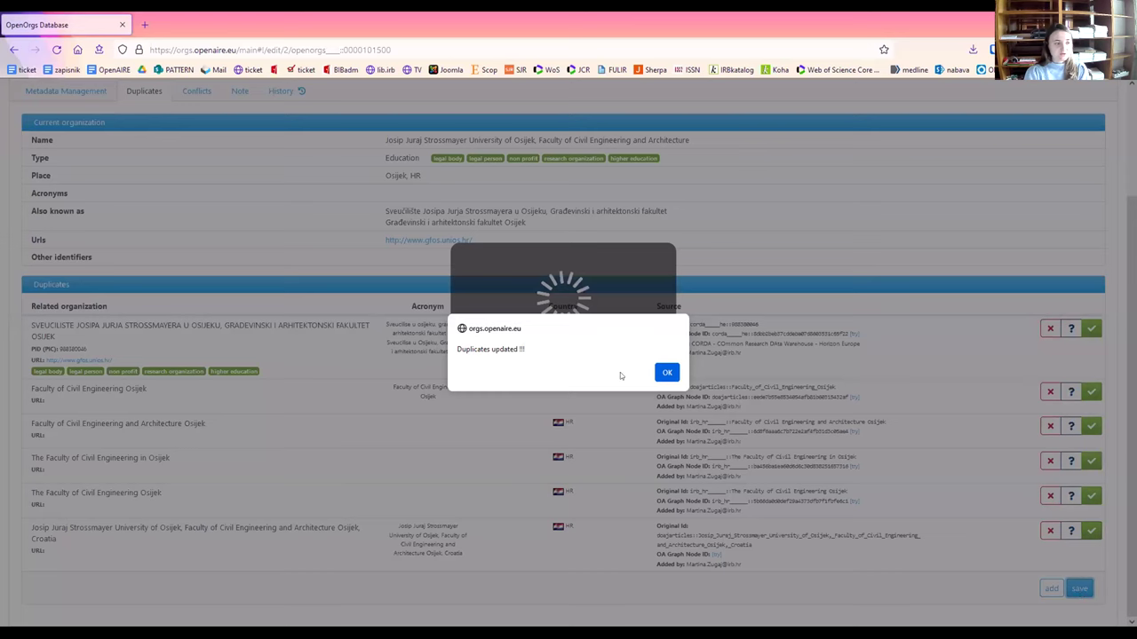
{"action": "left_click", "coordinate": [667, 374]}
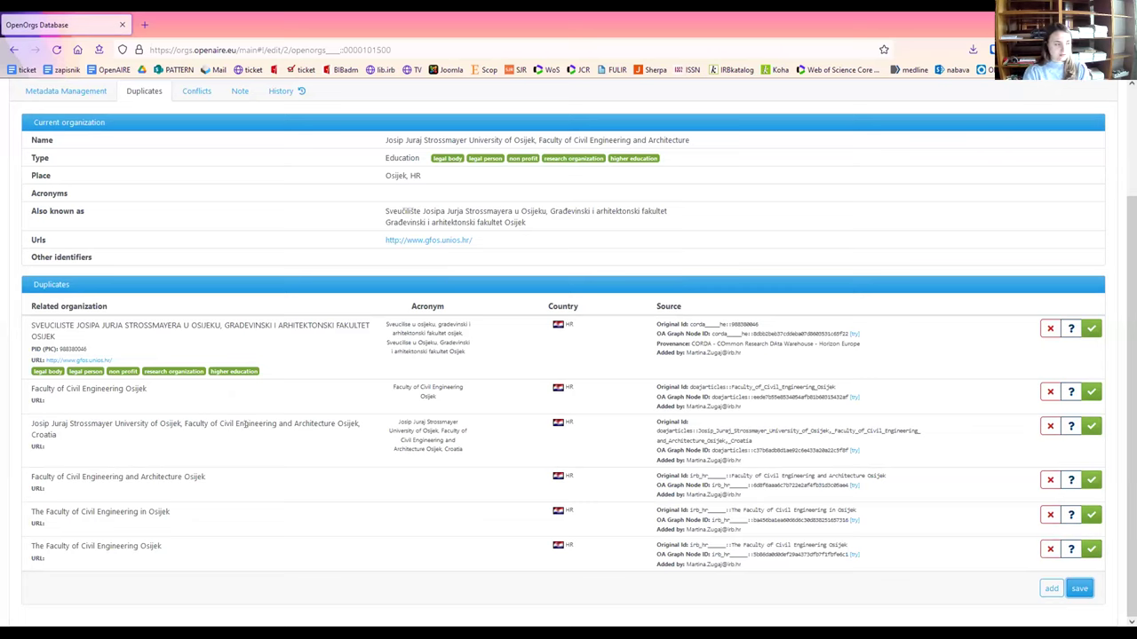
Check the name and acronym of the added Josip Juraj Strossmayer University of Osijek entry in the duplicates list.
{"action": "left_click_drag", "start_coordinate": [32, 423], "coordinate": [78, 437]}
{"action": "left_click", "coordinate": [78, 436]}
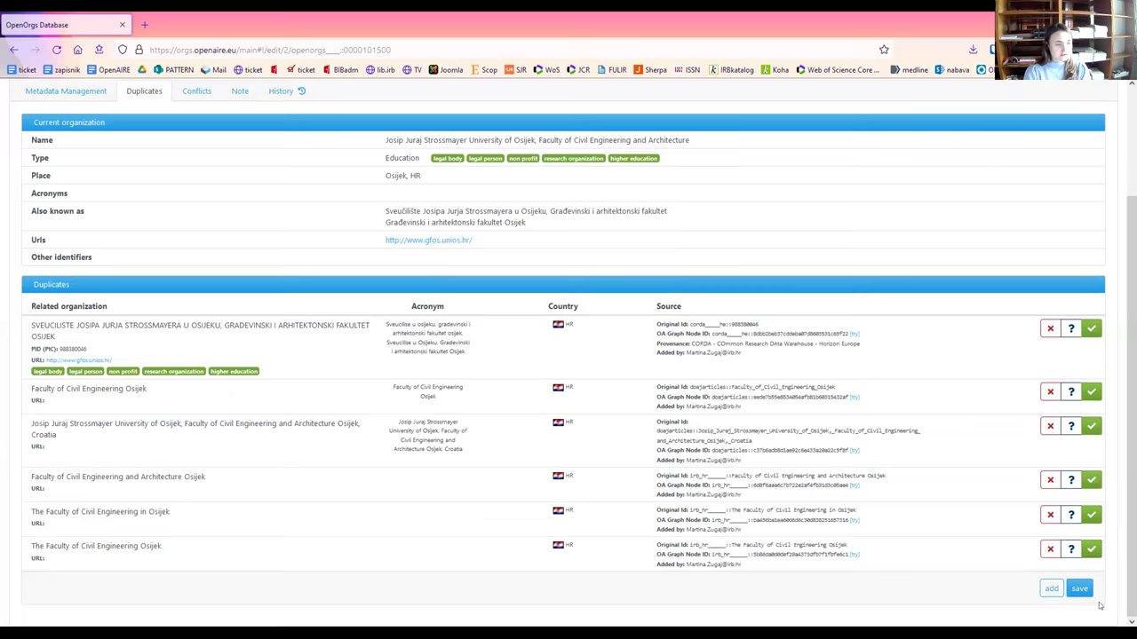
{"action": "left_click_drag", "start_coordinate": [30, 423], "coordinate": [78, 435]}
{"action": "left_click", "coordinate": [78, 436]}
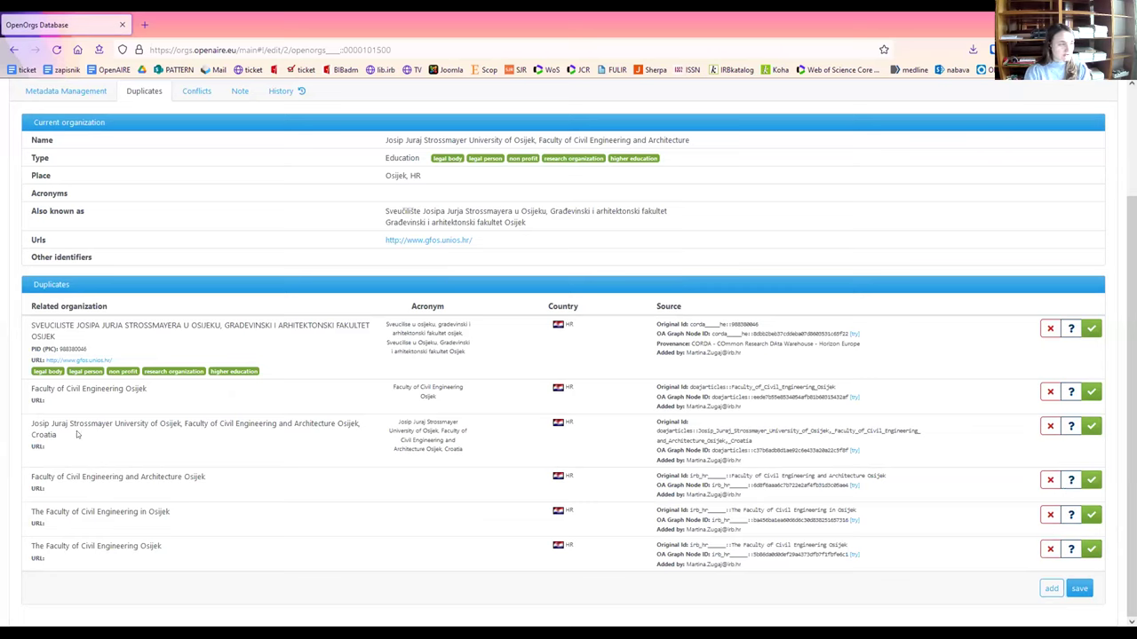
{"action": "left_click_drag", "start_coordinate": [403, 436], "coordinate": [539, 441]}
{"action": "left_click", "coordinate": [536, 441]}
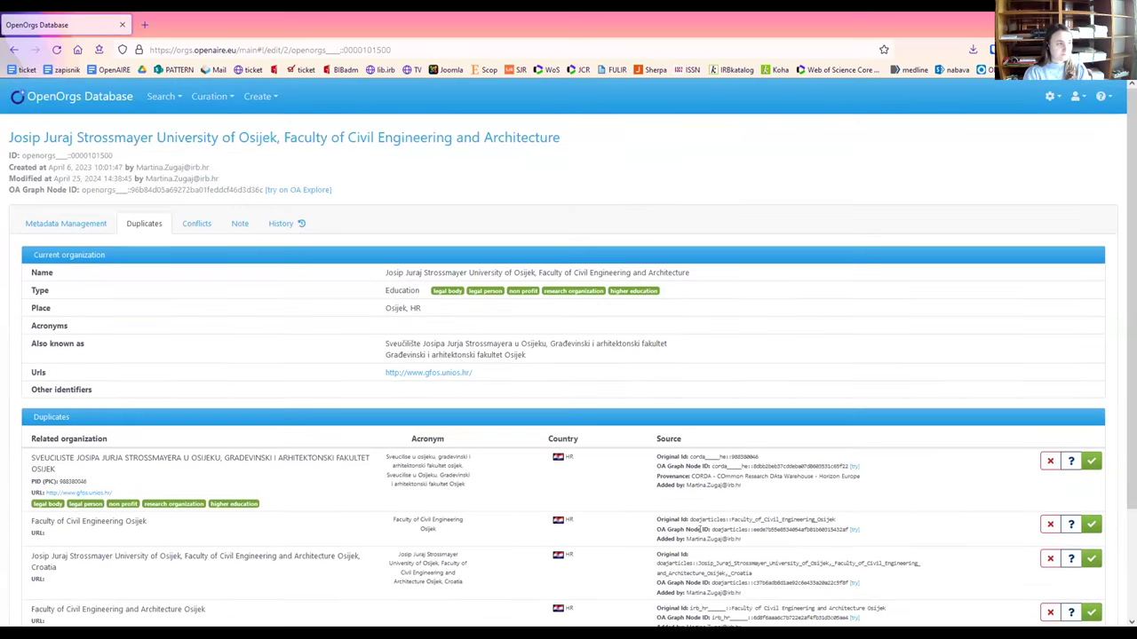
Examine the record's conflicts, note and history, and look over its metadata once more.
{"action": "scroll", "coordinate": [723, 508], "scroll_direction": "up", "scroll_amount": 3}
{"action": "left_click", "coordinate": [204, 227]}
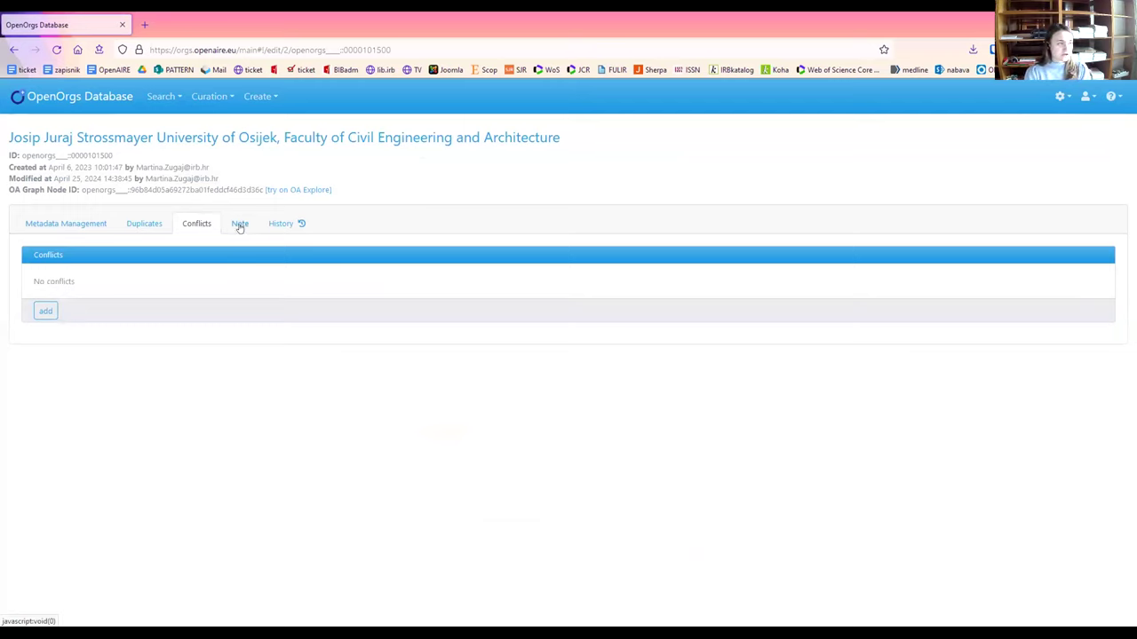
{"action": "left_click", "coordinate": [239, 226]}
{"action": "left_click", "coordinate": [186, 310]}
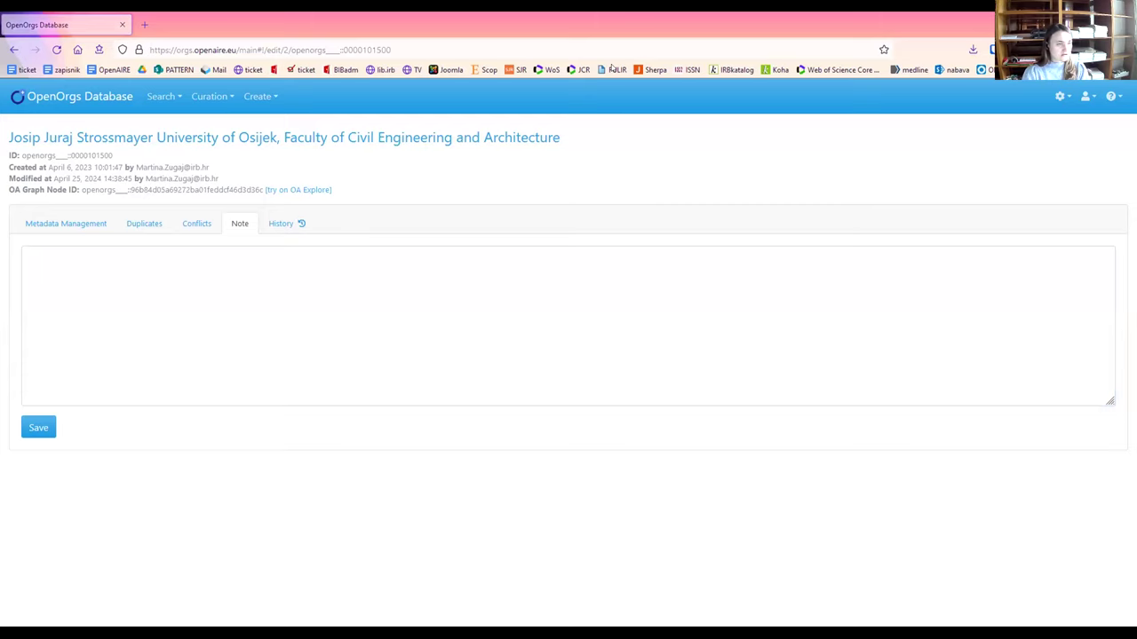
{"action": "left_click", "coordinate": [288, 233]}
{"action": "left_click_drag", "start_coordinate": [961, 489], "coordinate": [772, 317]}
{"action": "left_click", "coordinate": [308, 271]}
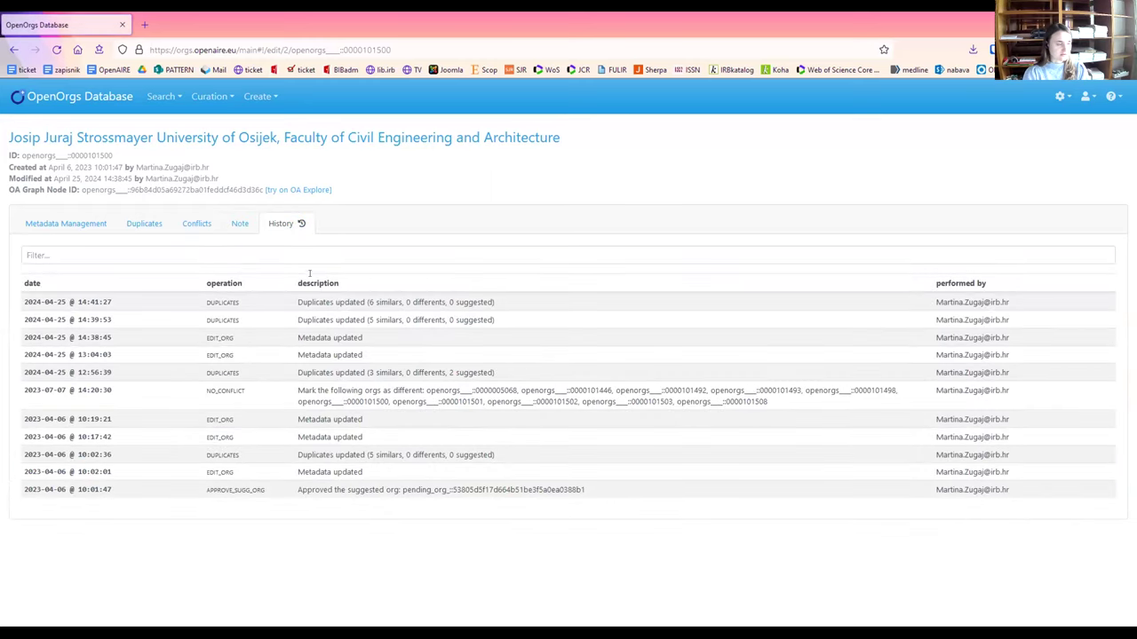
{"action": "left_click", "coordinate": [91, 226]}
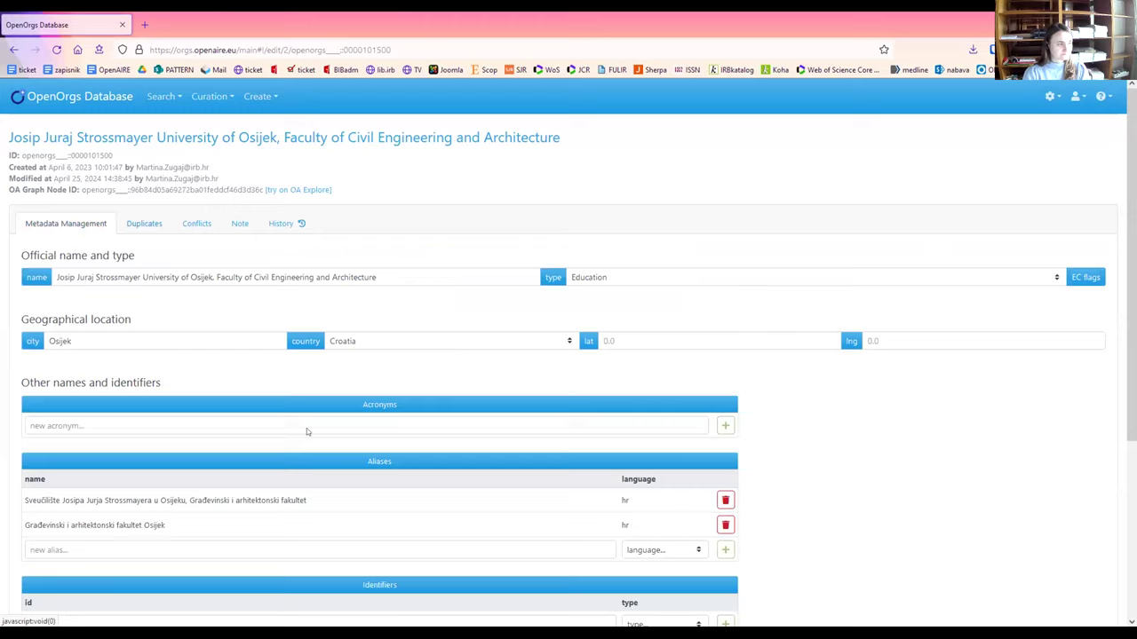
{"action": "scroll", "coordinate": [403, 446], "scroll_direction": "down", "scroll_amount": 3}
{"action": "scroll", "coordinate": [402, 446], "scroll_direction": "up", "scroll_amount": 3}
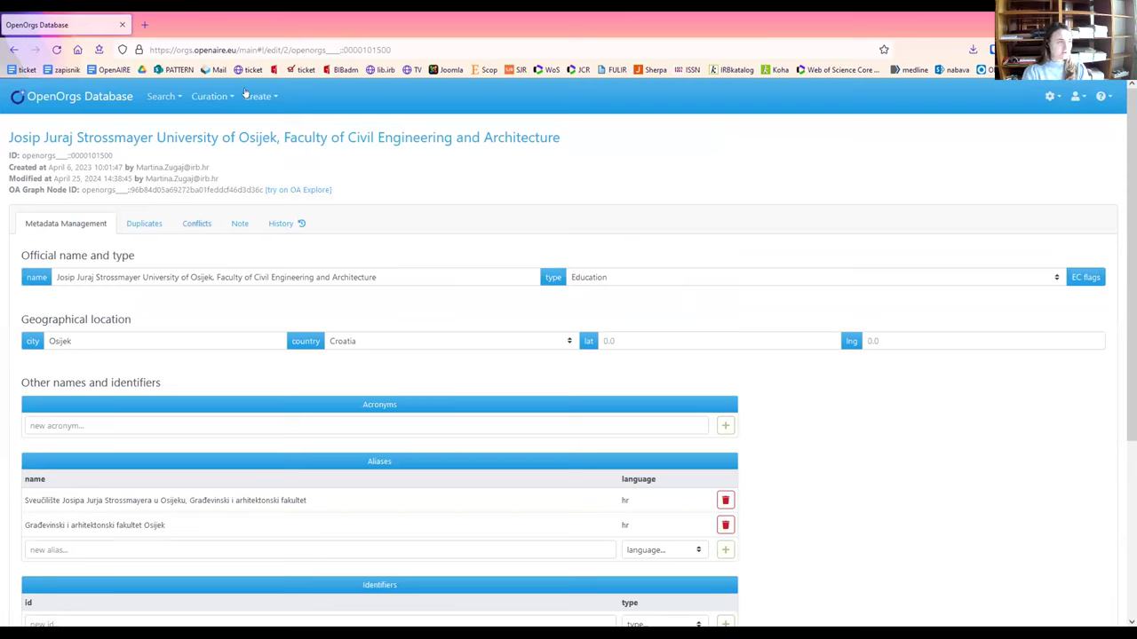
Open the suggested organizations awaiting curation and limit them to Croatia (HR).
{"action": "left_click", "coordinate": [215, 99]}
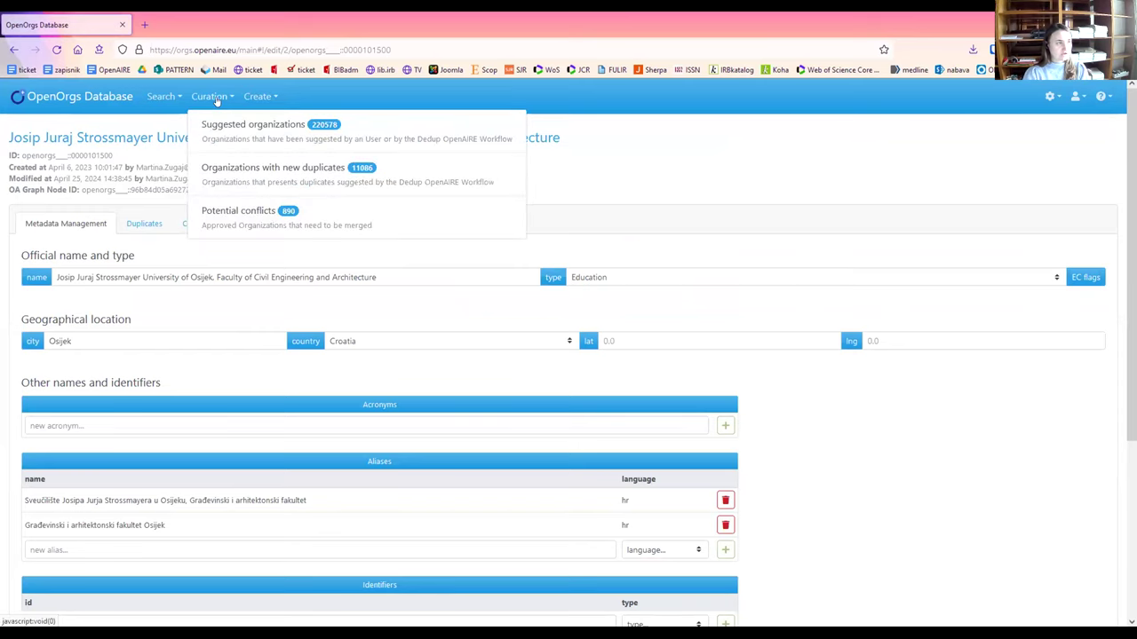
{"action": "left_click", "coordinate": [411, 139]}
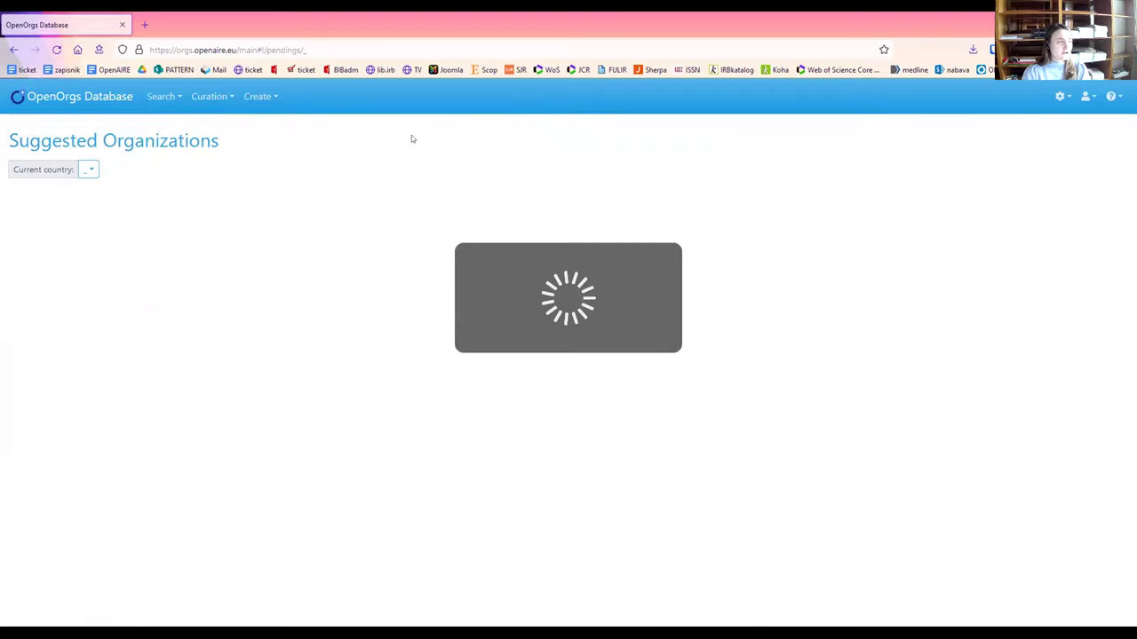
{"action": "left_click", "coordinate": [89, 170]}
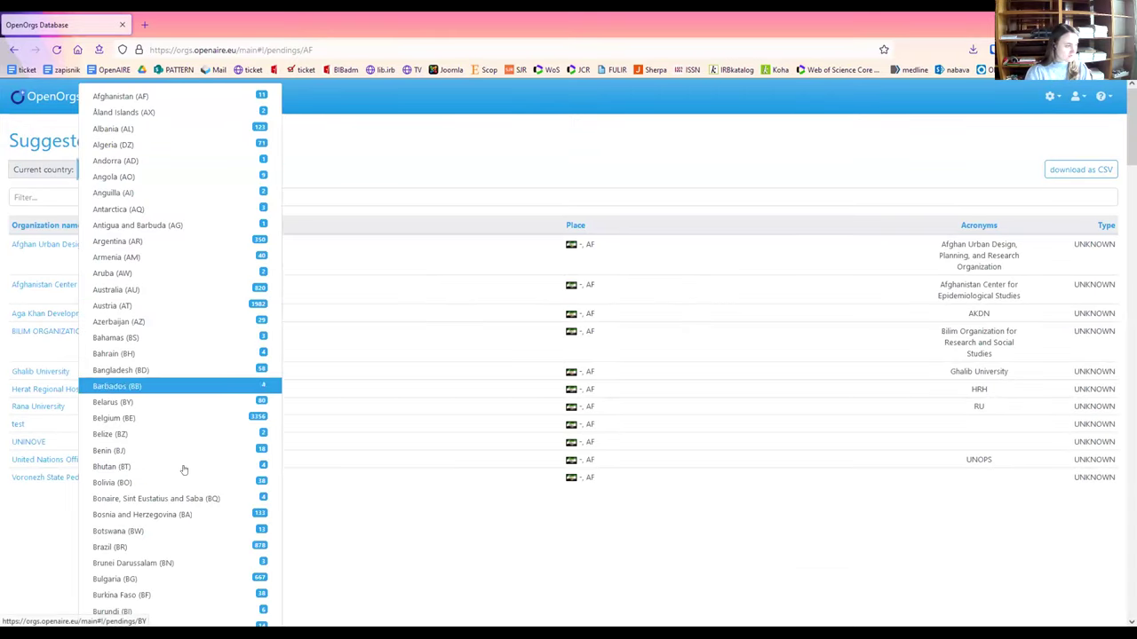
{"action": "scroll", "coordinate": [190, 479], "scroll_direction": "down", "scroll_amount": 4}
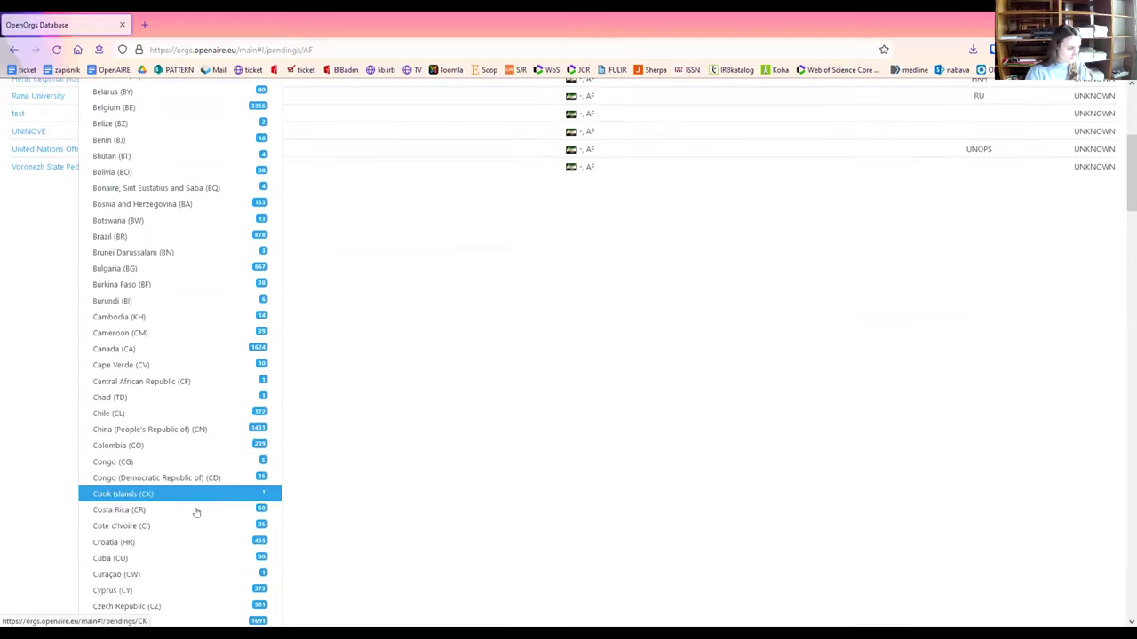
{"action": "left_click", "coordinate": [195, 494]}
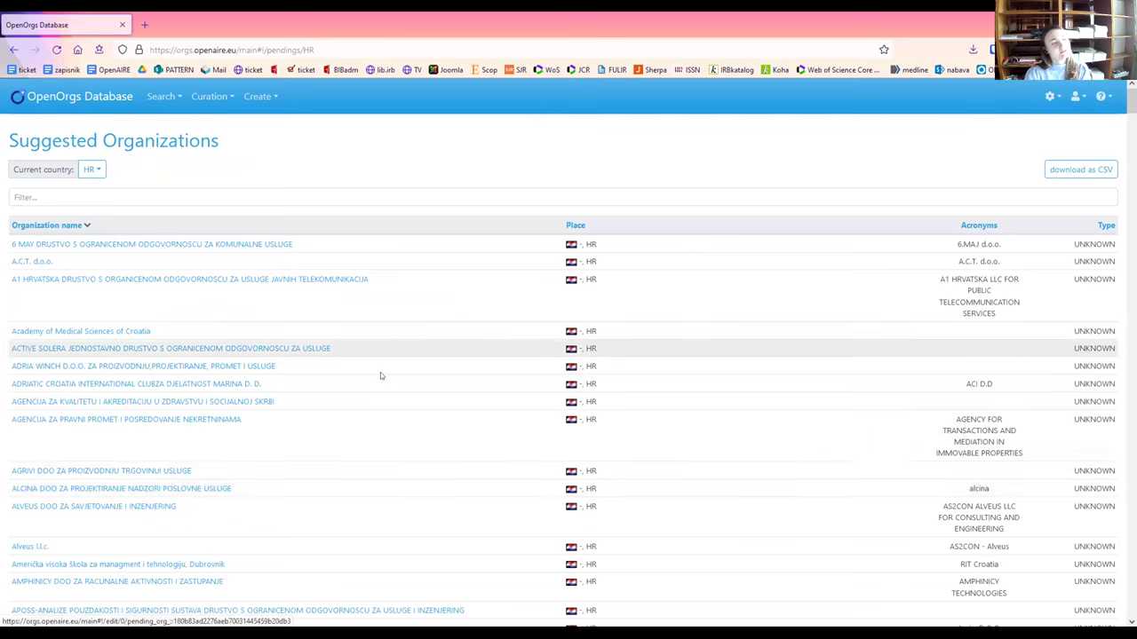
Filter the Croatian suggestions by "SVEUCILISTE U SPLITU, UMJETNICKA AKADEMIJA" and open the matching organization's record.
{"action": "scroll", "coordinate": [456, 465], "scroll_direction": "down", "scroll_amount": 2}
{"action": "scroll", "coordinate": [456, 462], "scroll_direction": "up", "scroll_amount": 2}
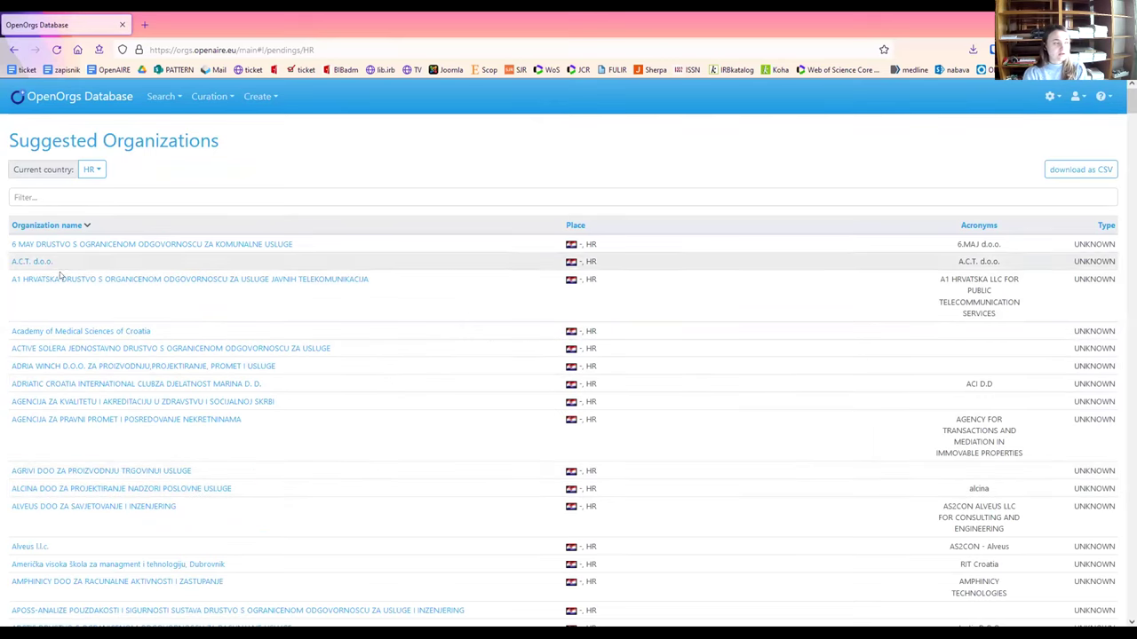
{"action": "scroll", "coordinate": [544, 230], "scroll_direction": "down", "scroll_amount": 3}
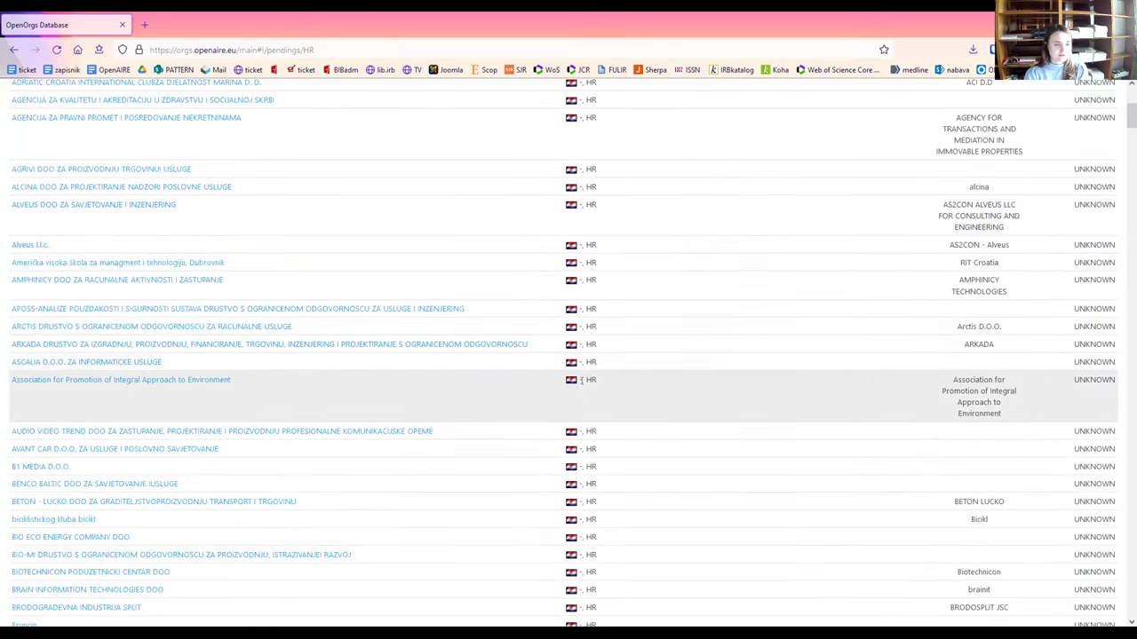
{"action": "scroll", "coordinate": [580, 383], "scroll_direction": "down", "scroll_amount": 10}
{"action": "scroll", "coordinate": [582, 387], "scroll_direction": "up", "scroll_amount": 20}
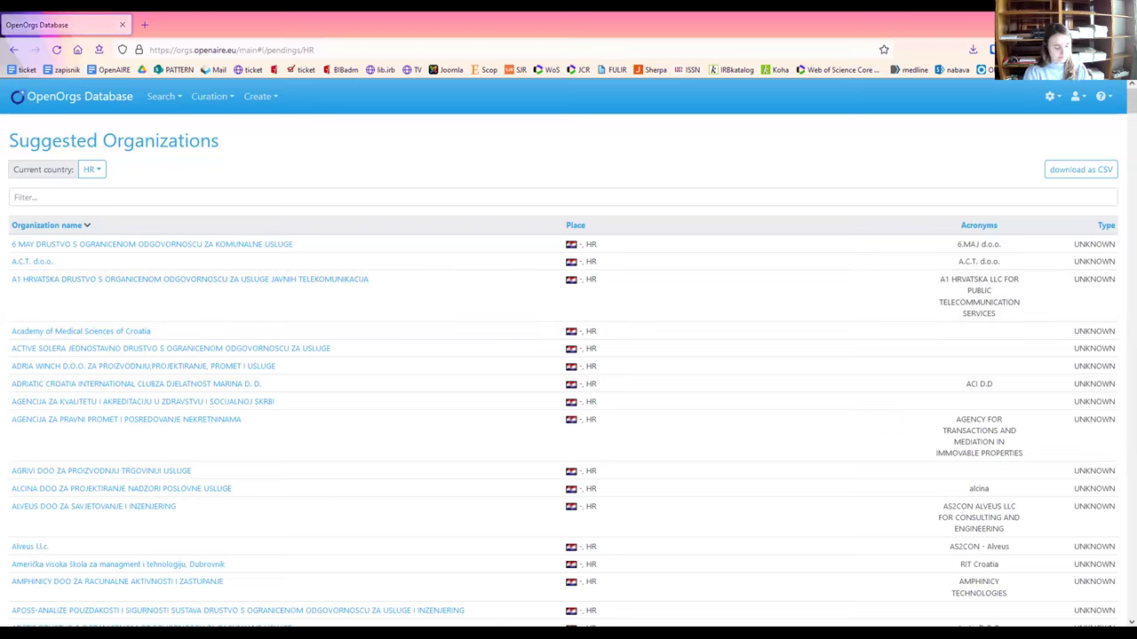
{"action": "left_click", "coordinate": [199, 192]}
{"action": "type", "text": "SVEUCILISTE U SPLITU, UMJETNICKA AKADEMIJA"}
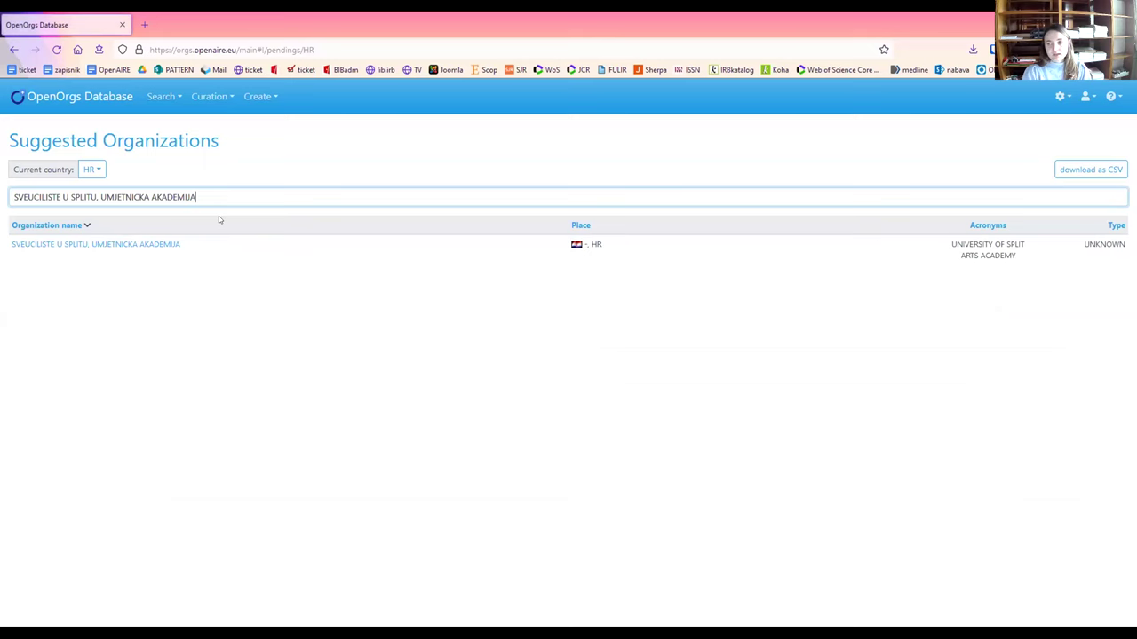
{"action": "left_click", "coordinate": [169, 245]}
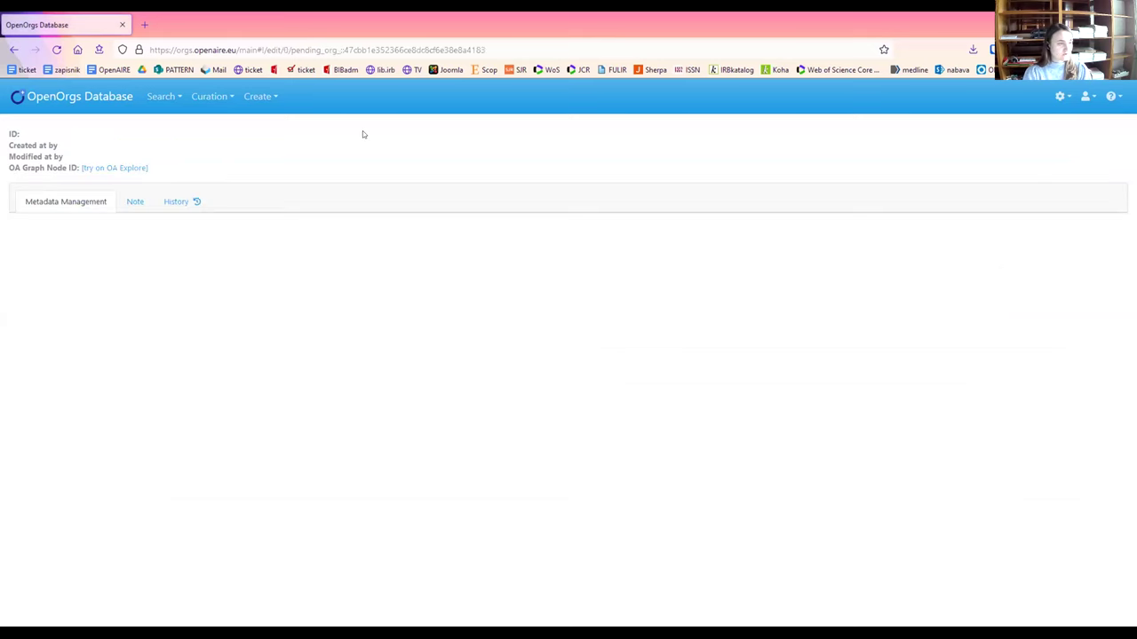
Look over the metadata of the suggested SVEUCILISTE U SPLITU, UMJETNICKA AKADEMIJA record, from its official name down to its relations.
{"action": "scroll", "coordinate": [394, 462], "scroll_direction": "down", "scroll_amount": 3}
{"action": "scroll", "coordinate": [395, 461], "scroll_direction": "up", "scroll_amount": 3}
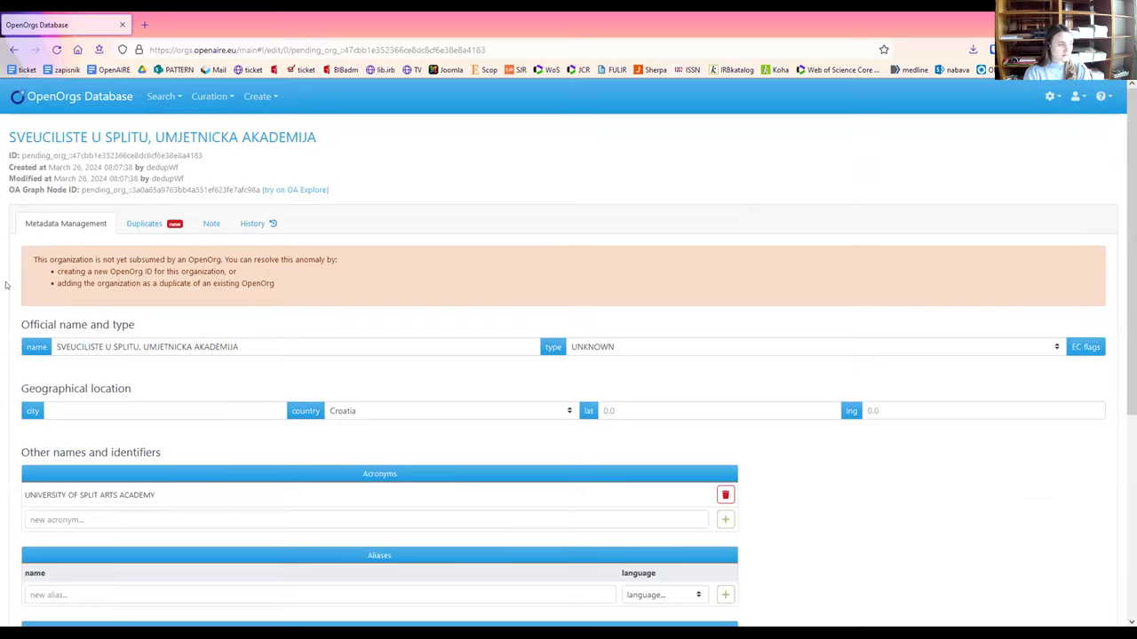
{"action": "scroll", "coordinate": [337, 424], "scroll_direction": "down", "scroll_amount": 2}
{"action": "scroll", "coordinate": [338, 428], "scroll_direction": "down", "scroll_amount": 2}
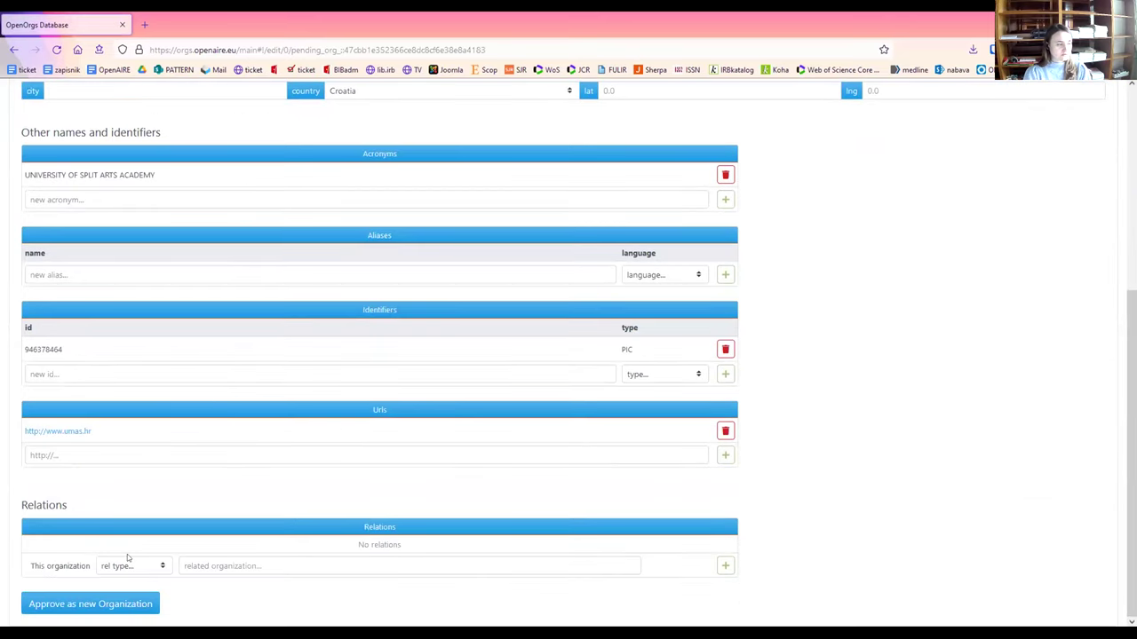
{"action": "scroll", "coordinate": [127, 554], "scroll_direction": "up", "scroll_amount": 5}
{"action": "scroll", "coordinate": [164, 546], "scroll_direction": "down", "scroll_amount": 5}
{"action": "scroll", "coordinate": [294, 575], "scroll_direction": "up", "scroll_amount": 5}
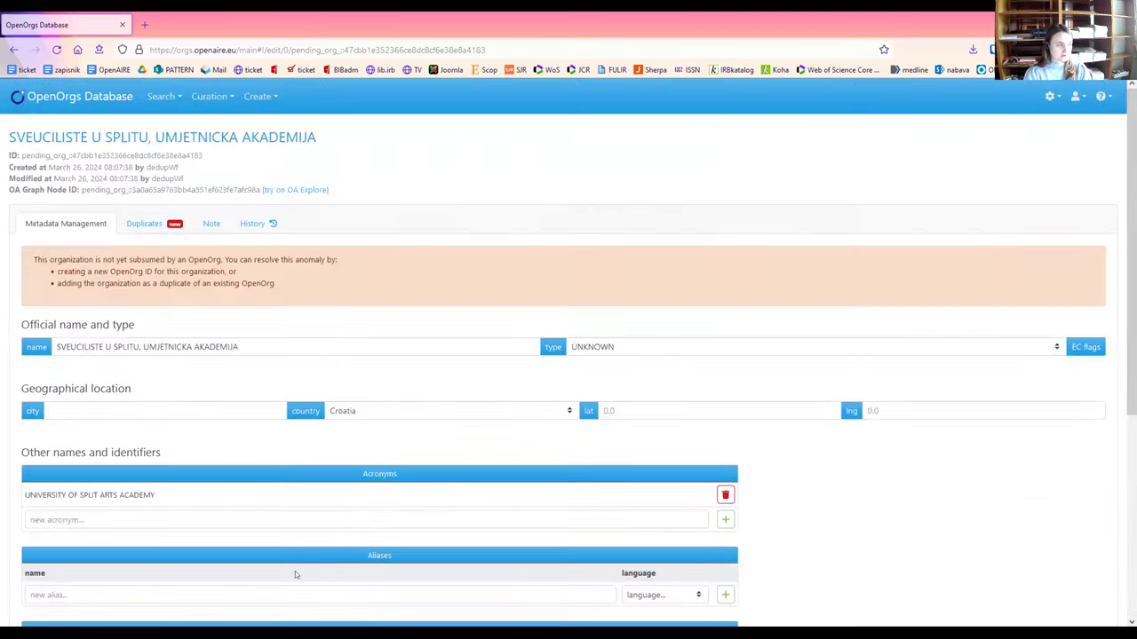
Browse organizations by country in a new browser tab, filter by "cro" and list Croatia's approved organizations.
{"action": "left_click", "coordinate": [156, 98]}
{"action": "left_click", "coordinate": [192, 152]}
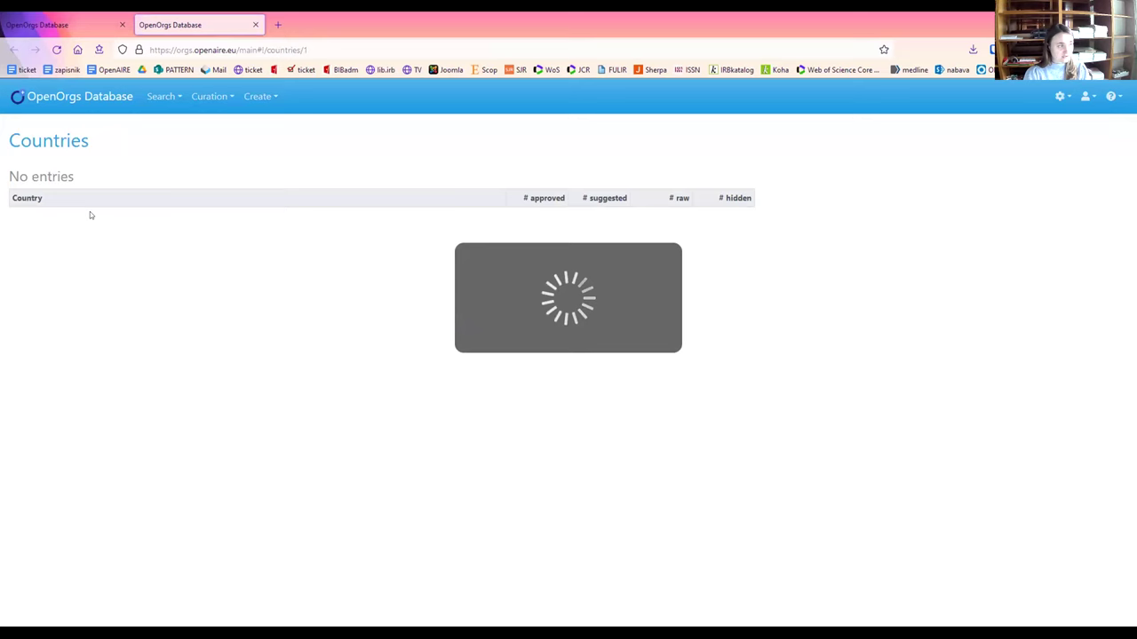
{"action": "type", "text": "cro"}
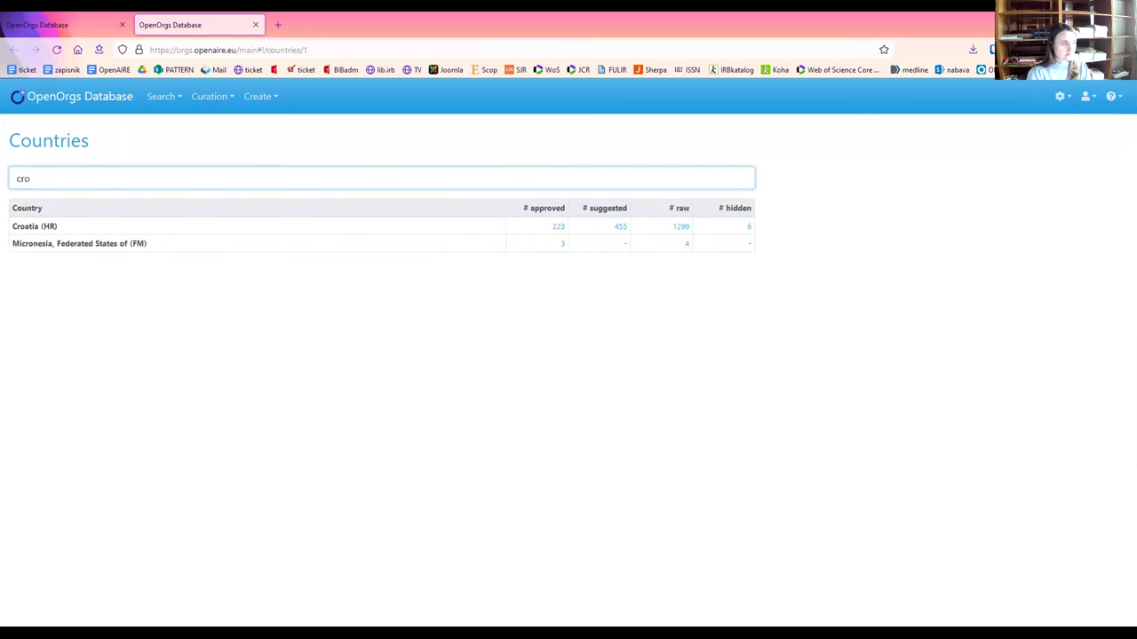
{"action": "left_click", "coordinate": [557, 227]}
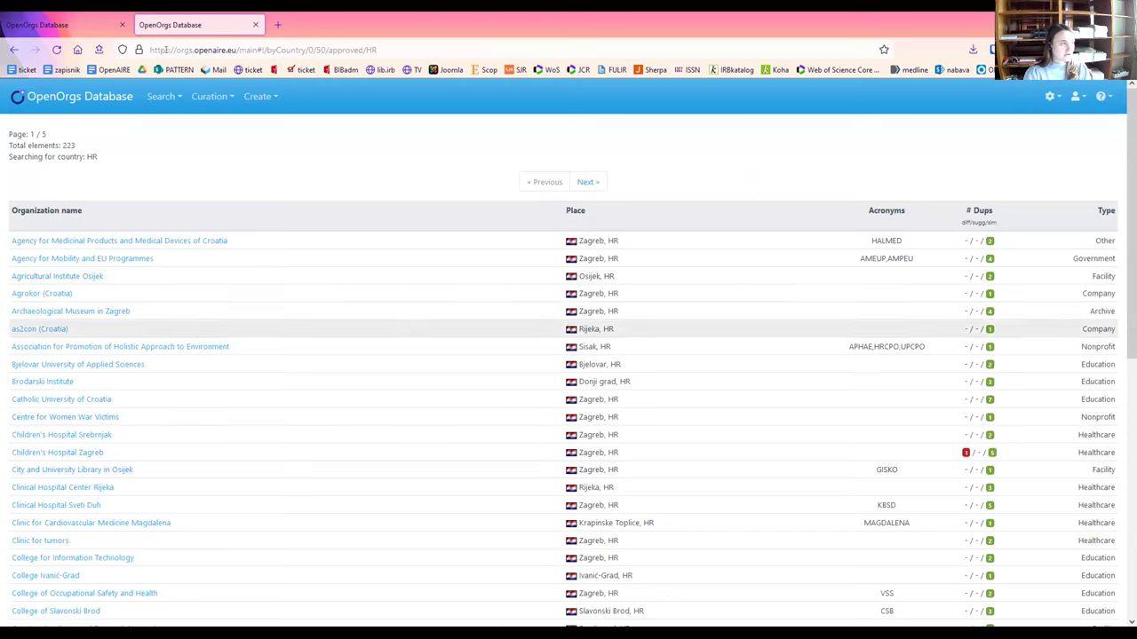
{"action": "left_click", "coordinate": [62, 25]}
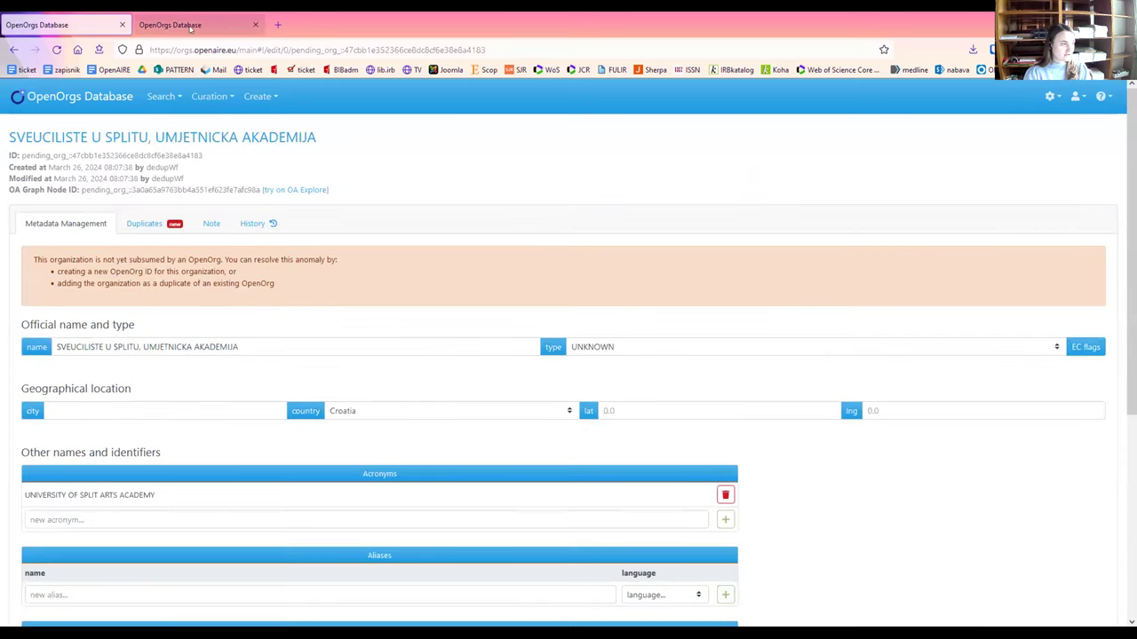
Go to page 4 of the approved Croatian organizations and open the University of Split, Arts Academy record.
{"action": "left_click", "coordinate": [190, 28]}
{"action": "left_click", "coordinate": [584, 182]}
{"action": "left_click", "coordinate": [584, 182]}
{"action": "left_click", "coordinate": [585, 183]}
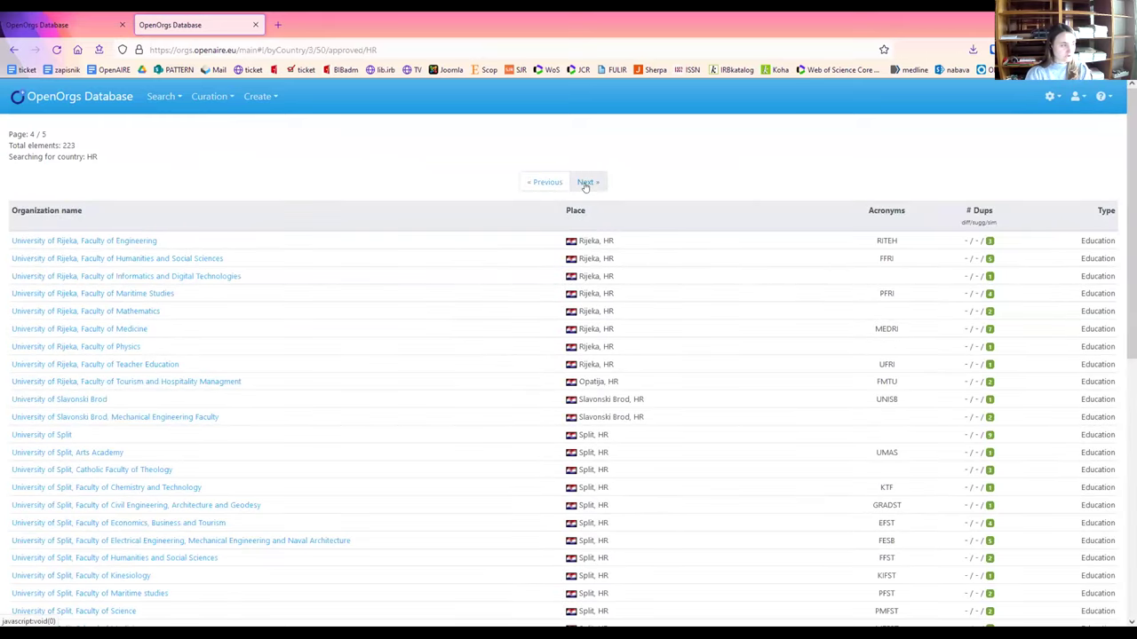
{"action": "scroll", "coordinate": [305, 433], "scroll_direction": "down", "scroll_amount": 1}
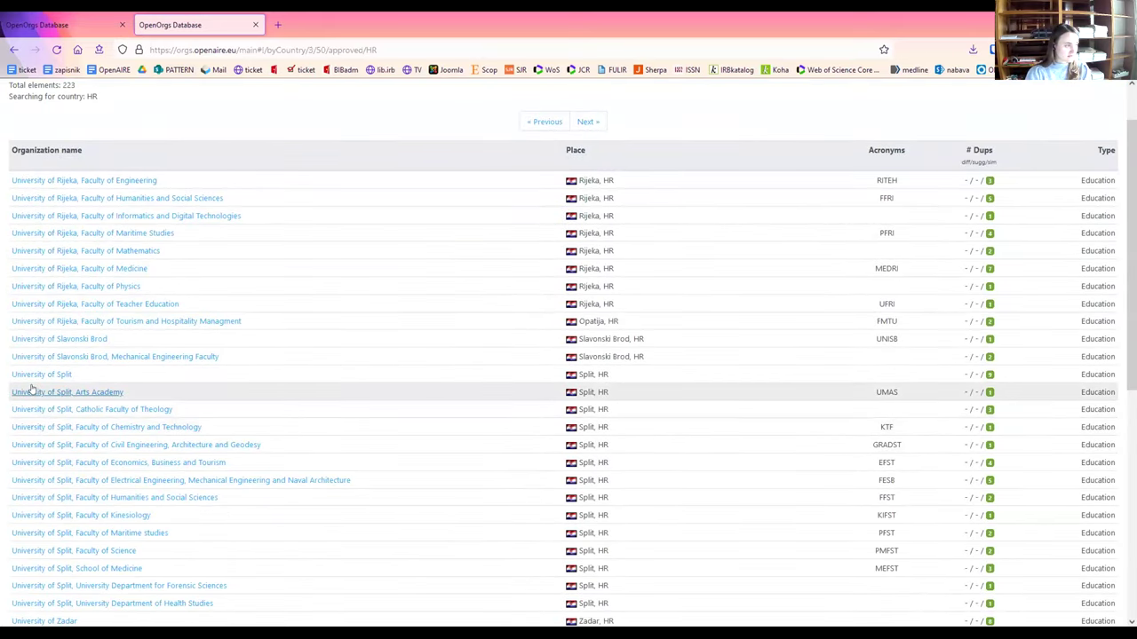
{"action": "left_click", "coordinate": [60, 15]}
{"action": "left_click_drag", "start_coordinate": [181, 135], "coordinate": [316, 135]}
{"action": "left_click", "coordinate": [158, 19]}
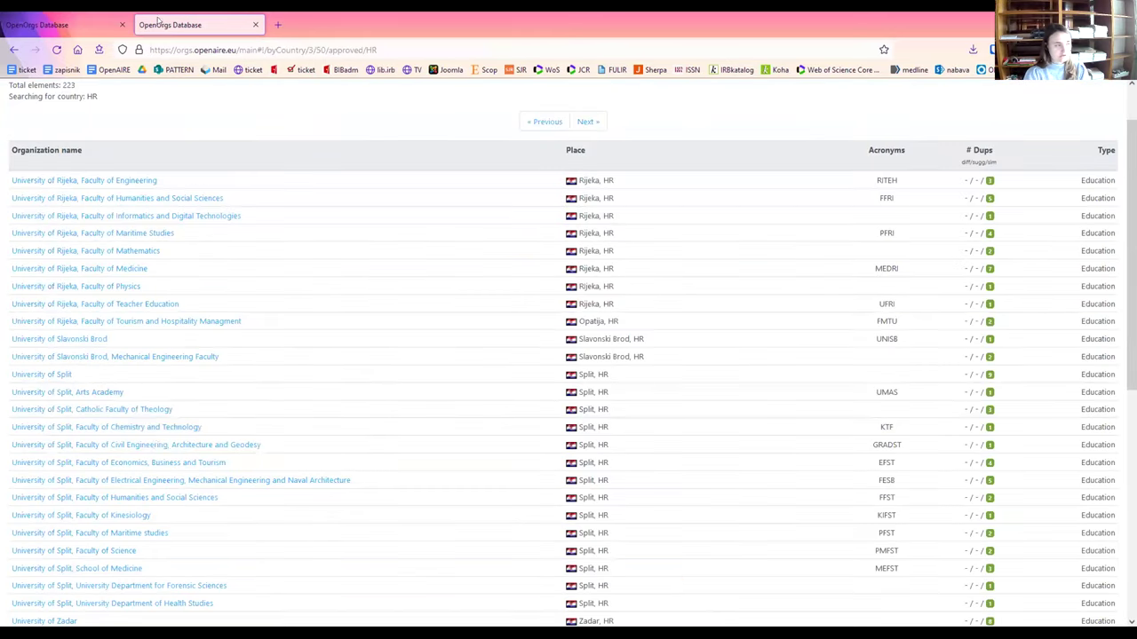
{"action": "left_click", "coordinate": [84, 395]}
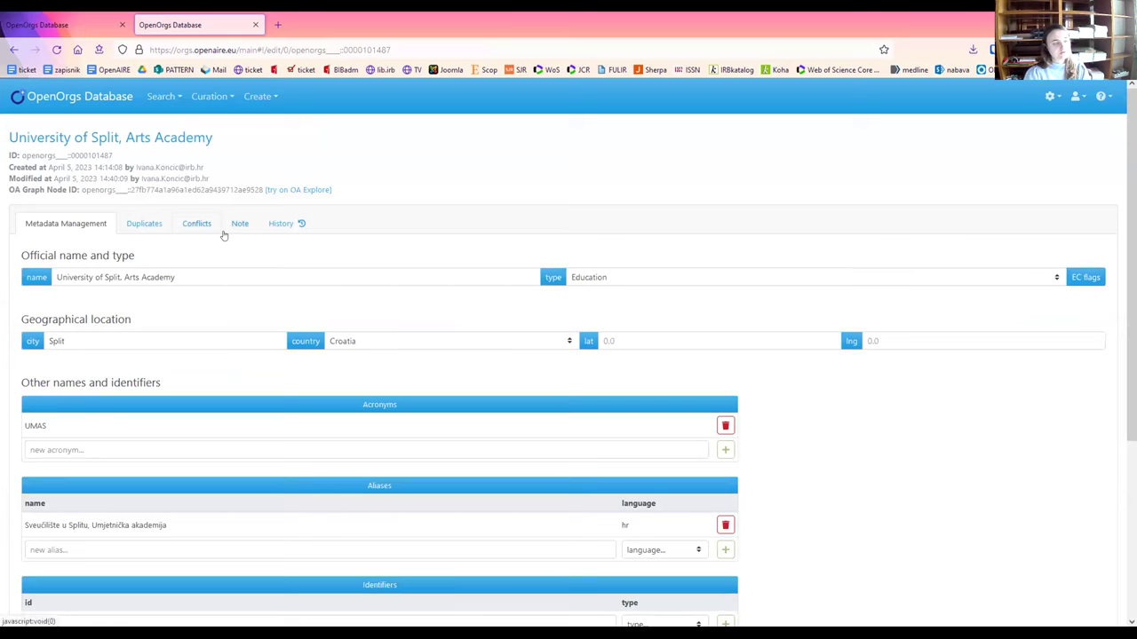
Show the approved Arts Academy record's duplicates, and copy the organization name from the suggested record in the other browser tab.
{"action": "left_click", "coordinate": [146, 228]}
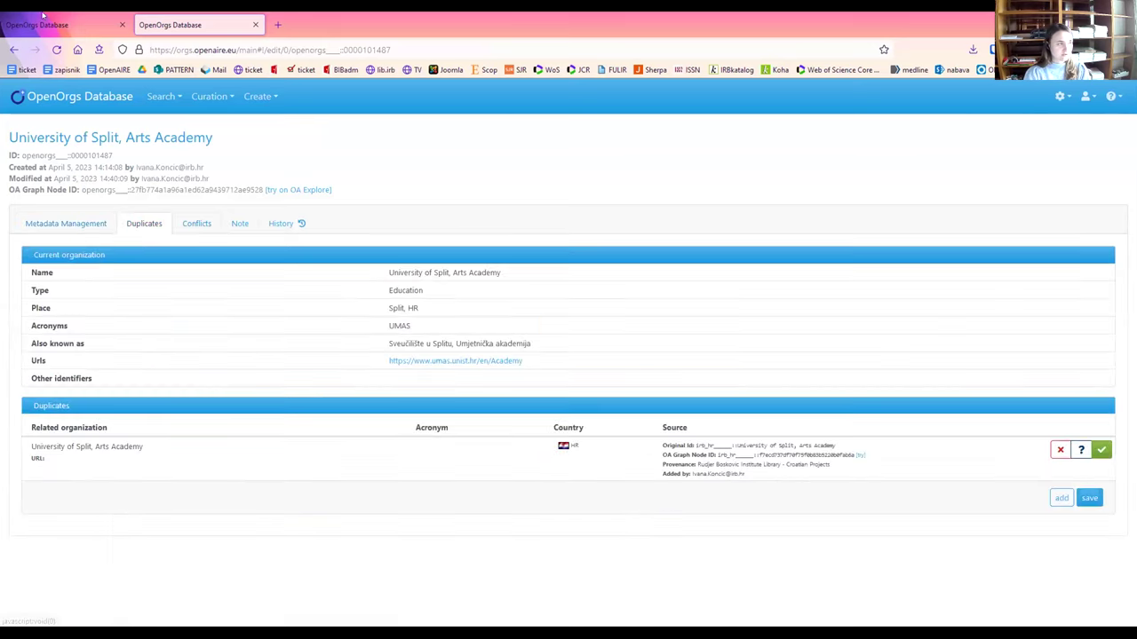
{"action": "key", "text": "ctrl+shift+Tab"}
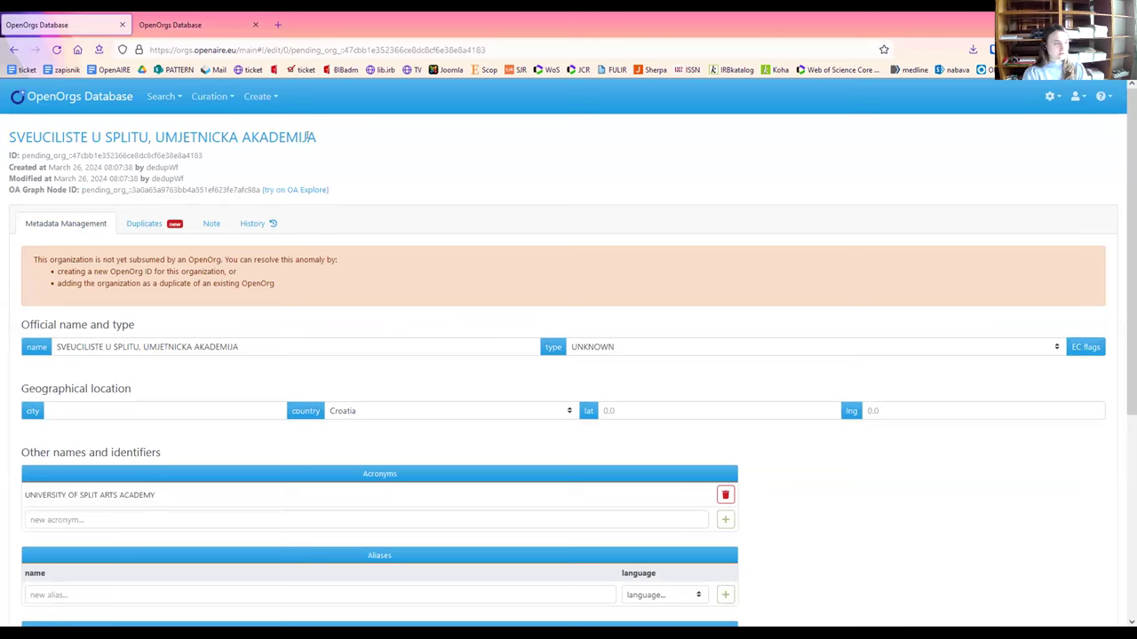
{"action": "triple_click", "coordinate": [308, 137]}
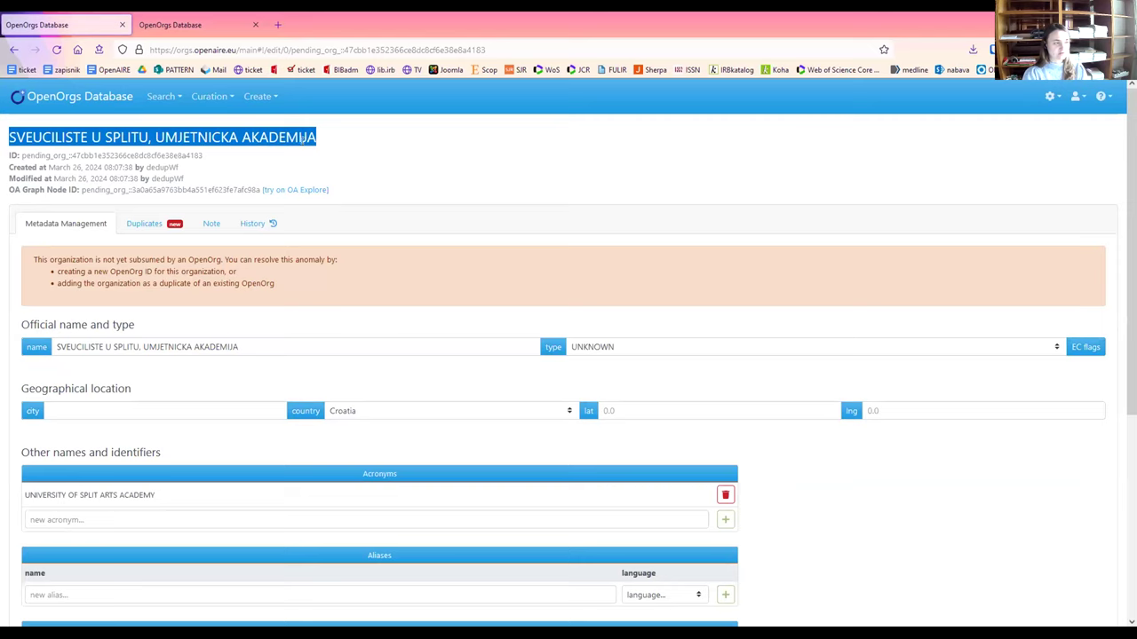
{"action": "left_click", "coordinate": [213, 33]}
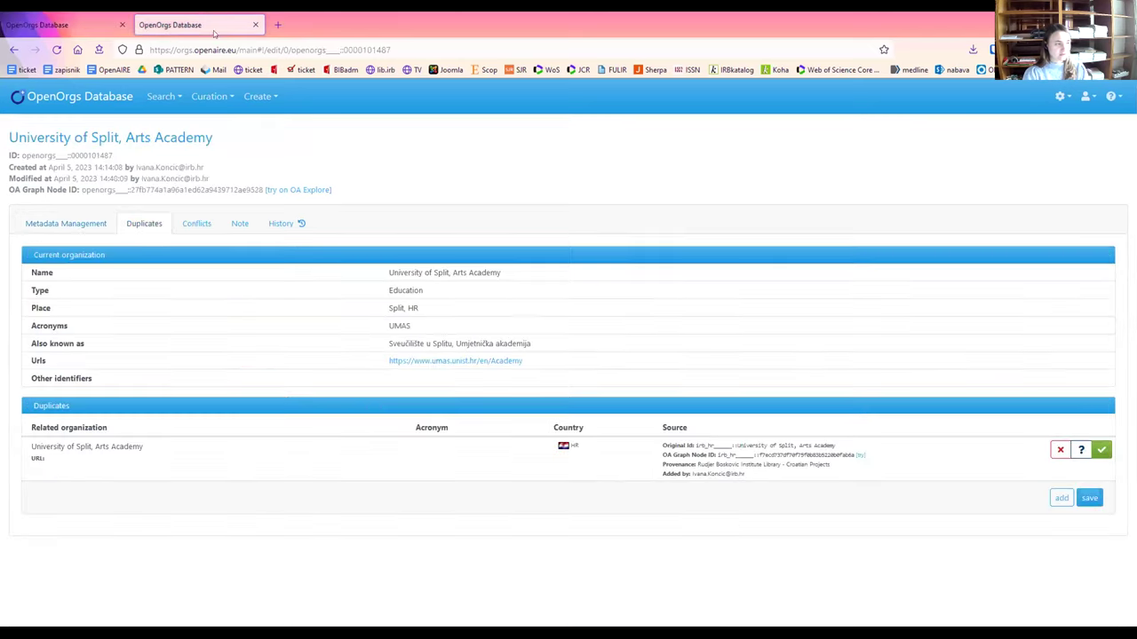
{"action": "left_click", "coordinate": [80, 25]}
{"action": "left_click", "coordinate": [129, 135]}
{"action": "triple_click", "coordinate": [128, 136]}
{"action": "key", "text": "ctrl+c"}
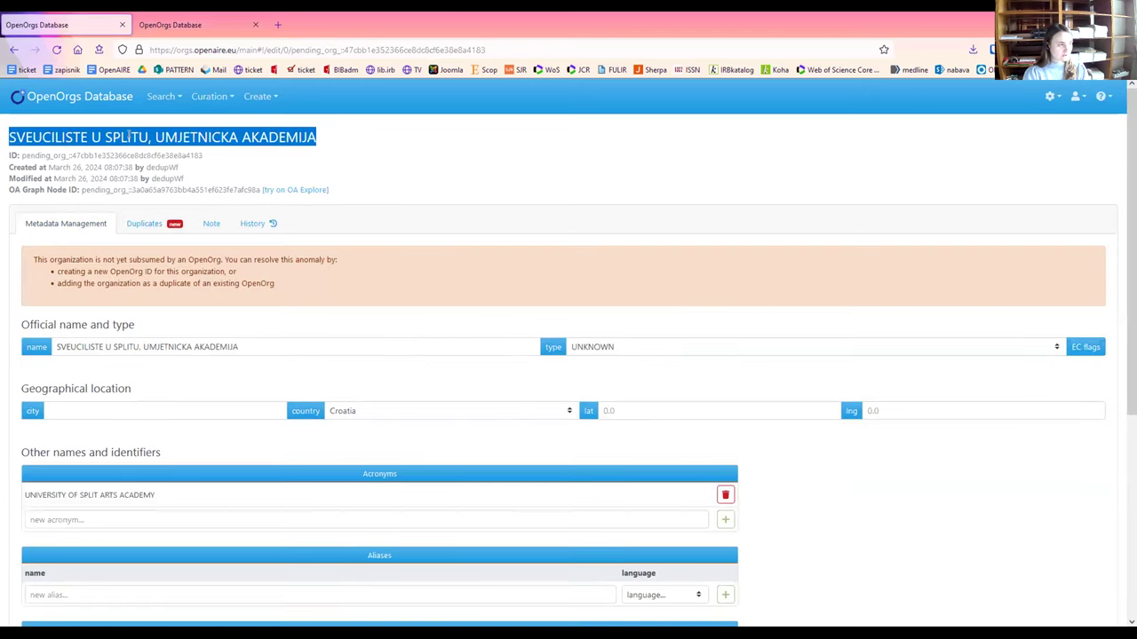
Add SVEUCILISTE U SPLITU, UMJETNICKA AKADEMIJA as a duplicate of University of Split, Arts Academy and save the duplicates.
{"action": "left_click", "coordinate": [182, 26]}
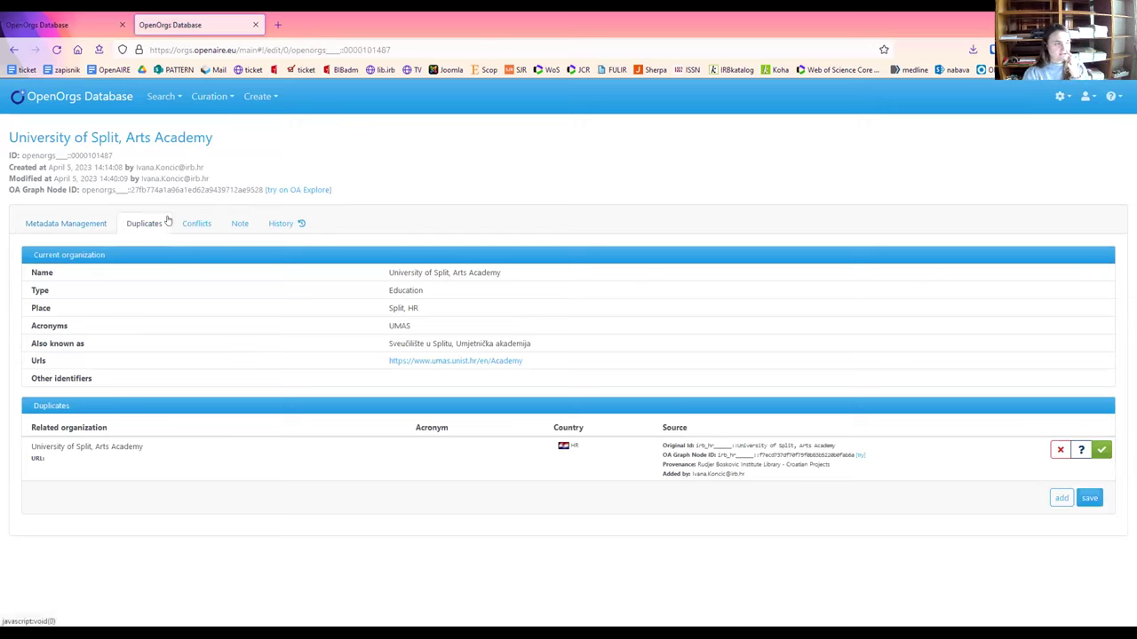
{"action": "left_click_drag", "start_coordinate": [140, 137], "coordinate": [224, 139]}
{"action": "left_click", "coordinate": [224, 139]}
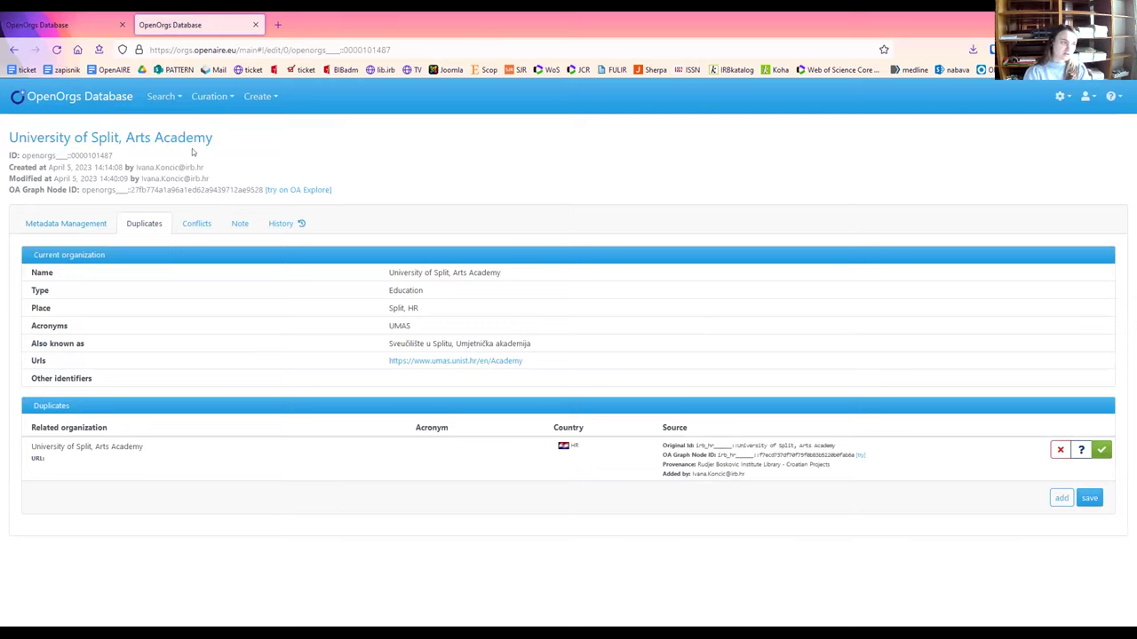
{"action": "left_click", "coordinate": [1057, 501]}
{"action": "left_click", "coordinate": [449, 152]}
{"action": "key", "text": "ctrl+v"}
{"action": "left_click", "coordinate": [877, 152]}
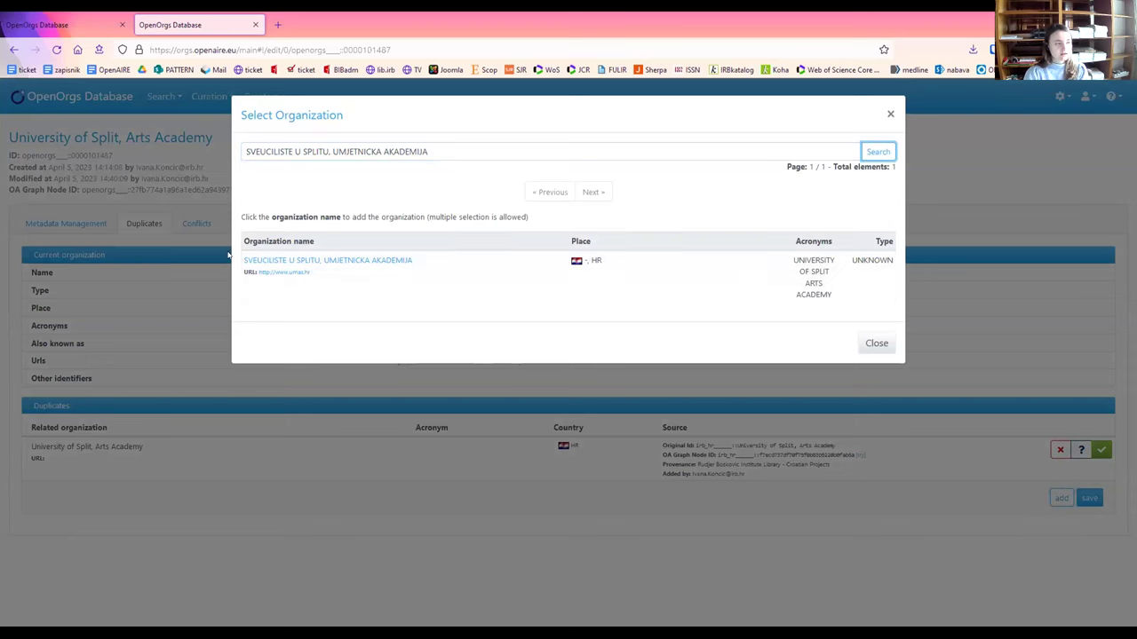
{"action": "left_click", "coordinate": [382, 261]}
{"action": "left_click", "coordinate": [878, 344]}
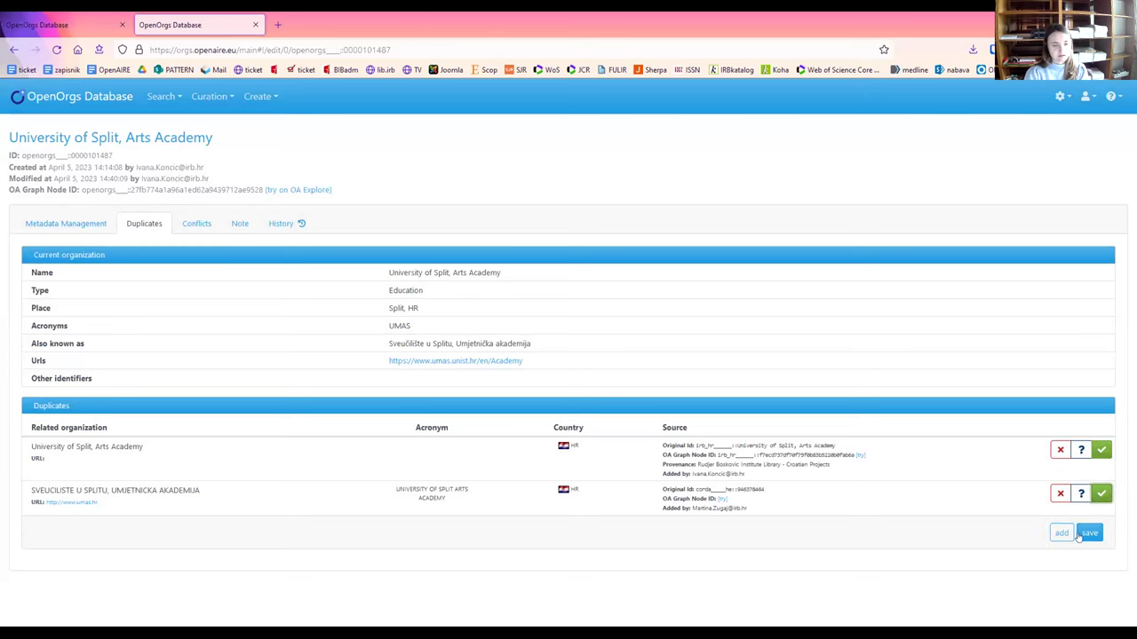
{"action": "left_click", "coordinate": [1086, 534]}
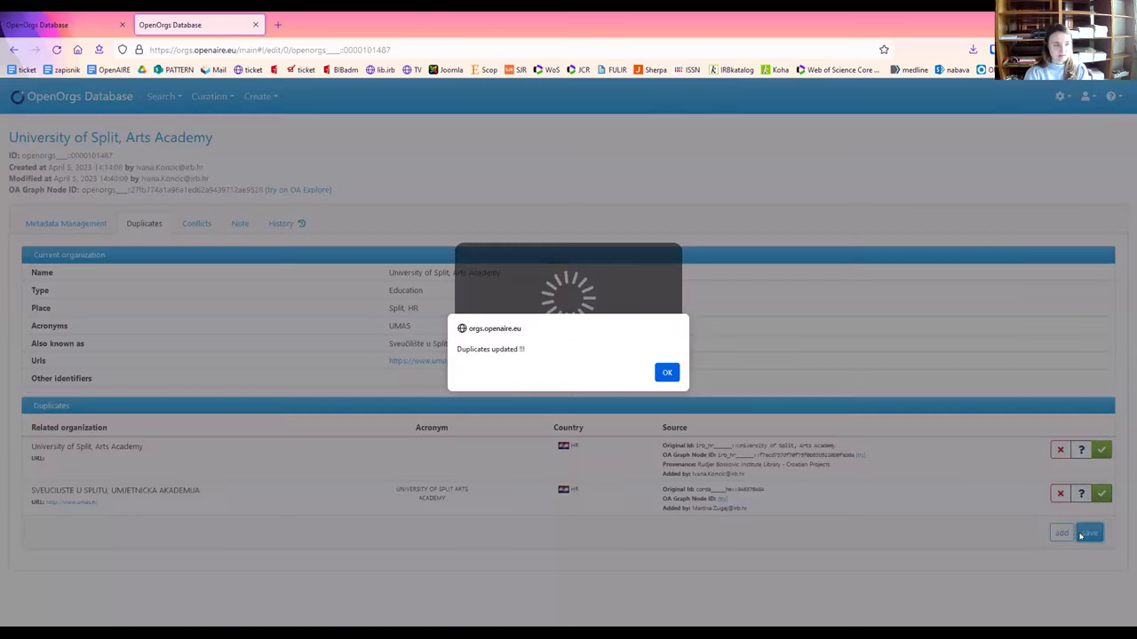
{"action": "left_click", "coordinate": [666, 373]}
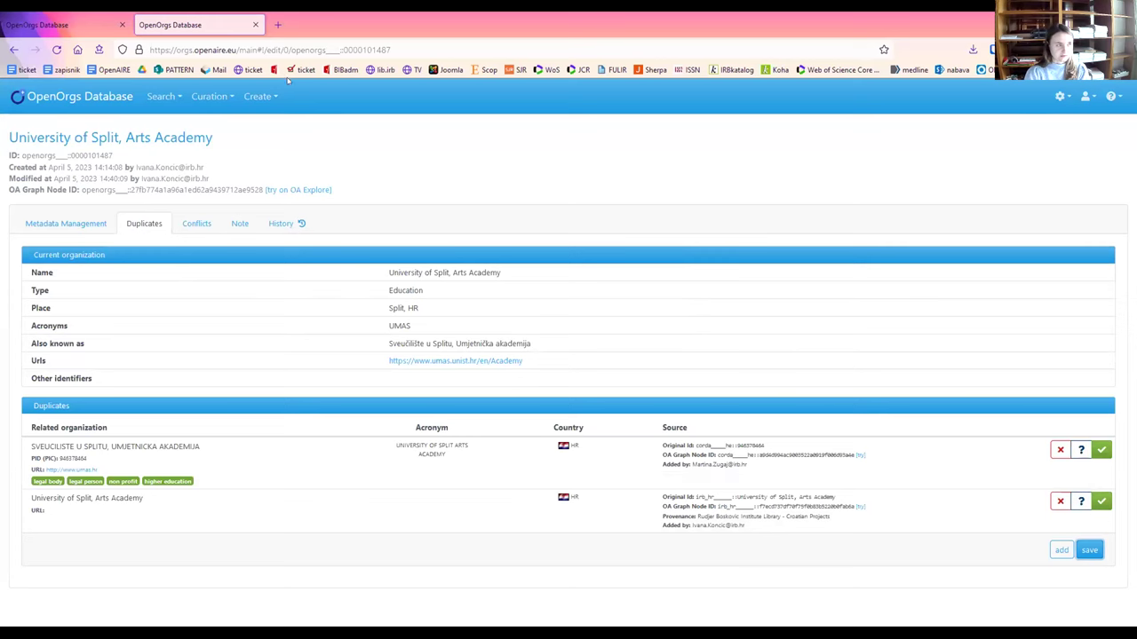
Close the approved Arts Academy record's browser tab and reload the suggested organization's record.
{"action": "left_click", "coordinate": [254, 24]}
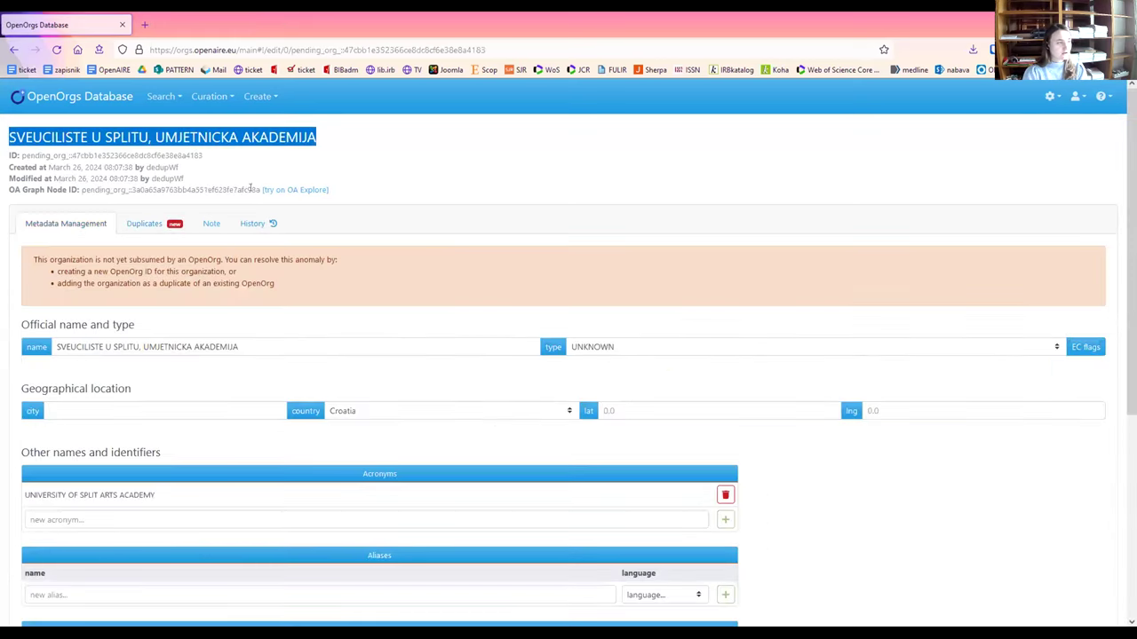
{"action": "left_click", "coordinate": [311, 144]}
{"action": "left_click", "coordinate": [211, 96]}
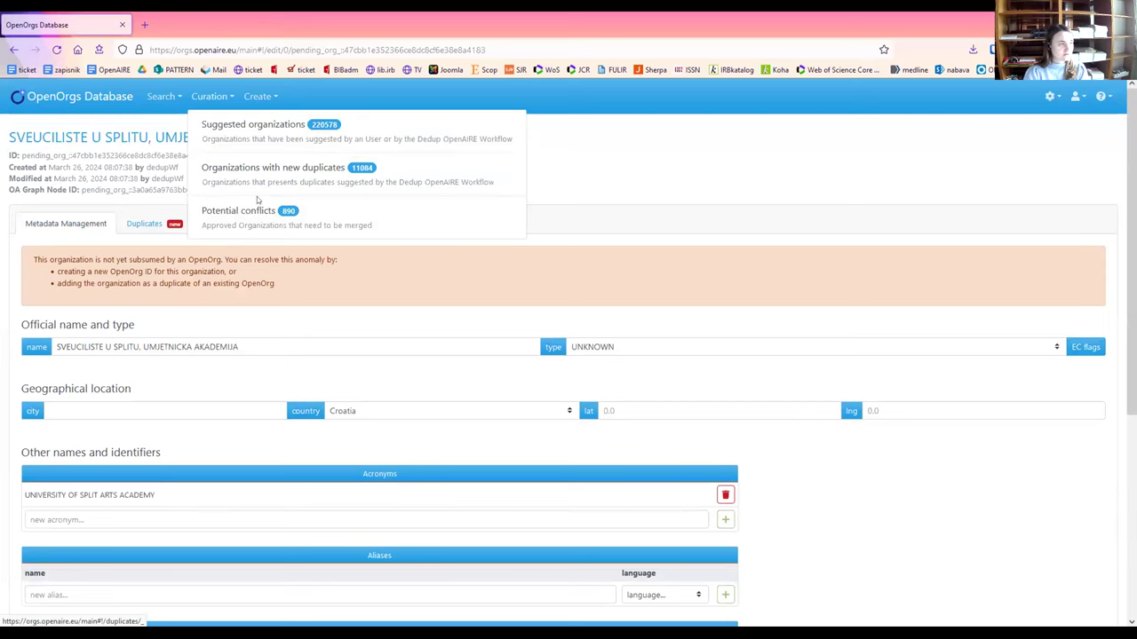
{"action": "key", "text": "Return"}
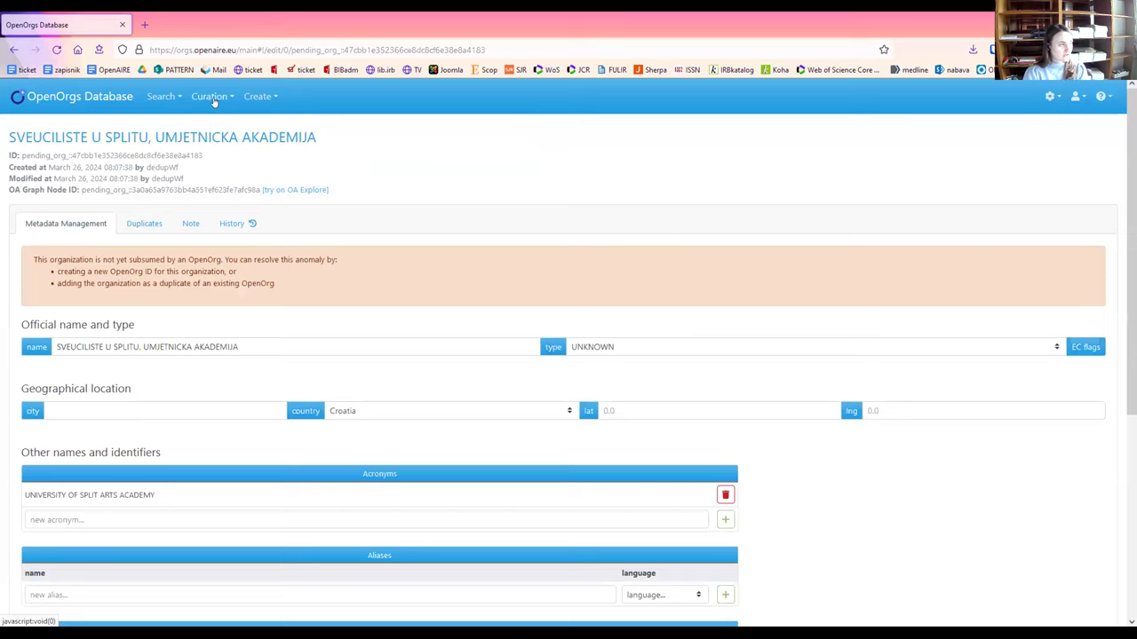
Return to the suggested organizations awaiting curation and set the country to Croatia (HR).
{"action": "left_click", "coordinate": [211, 97]}
{"action": "left_click", "coordinate": [239, 147]}
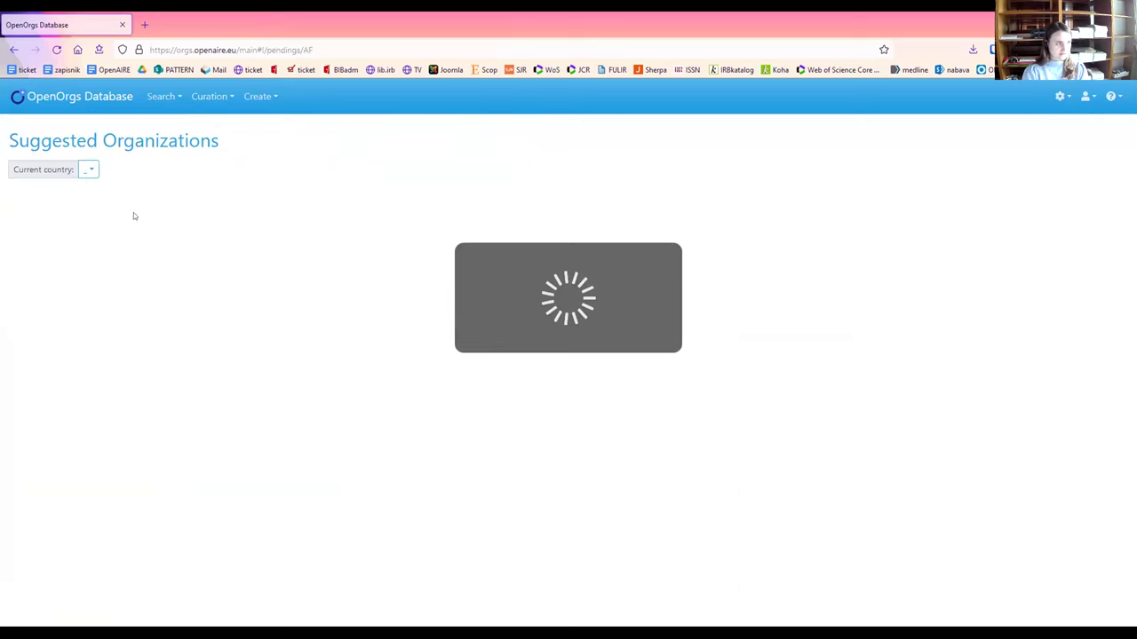
{"action": "left_click", "coordinate": [91, 169]}
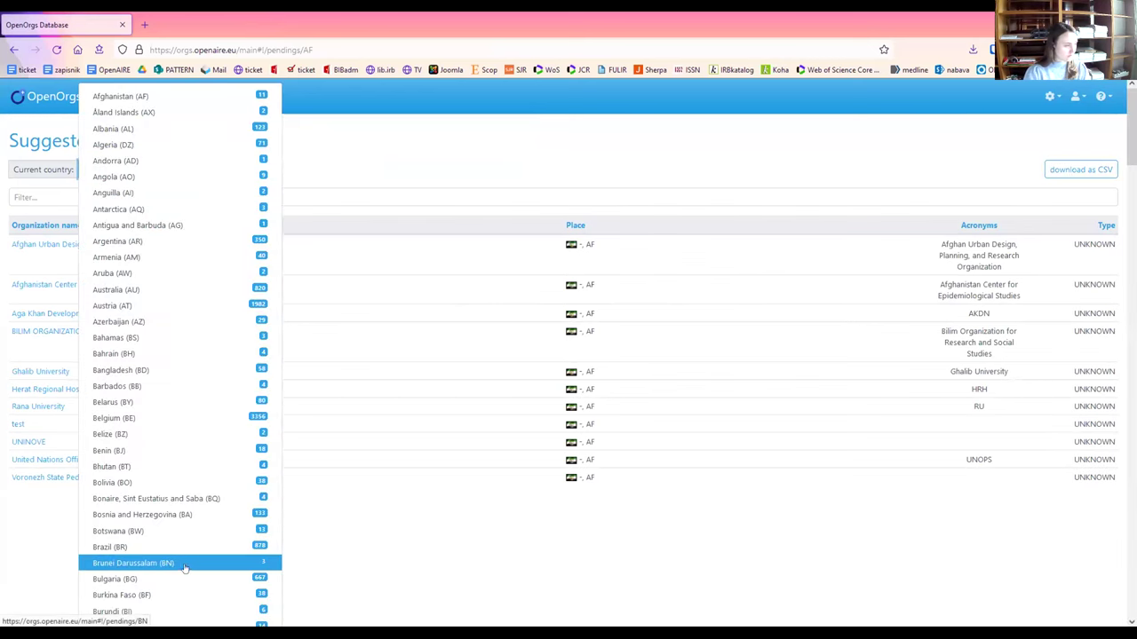
{"action": "scroll", "coordinate": [177, 531], "scroll_direction": "down", "scroll_amount": 1}
{"action": "scroll", "coordinate": [178, 531], "scroll_direction": "down", "scroll_amount": 3}
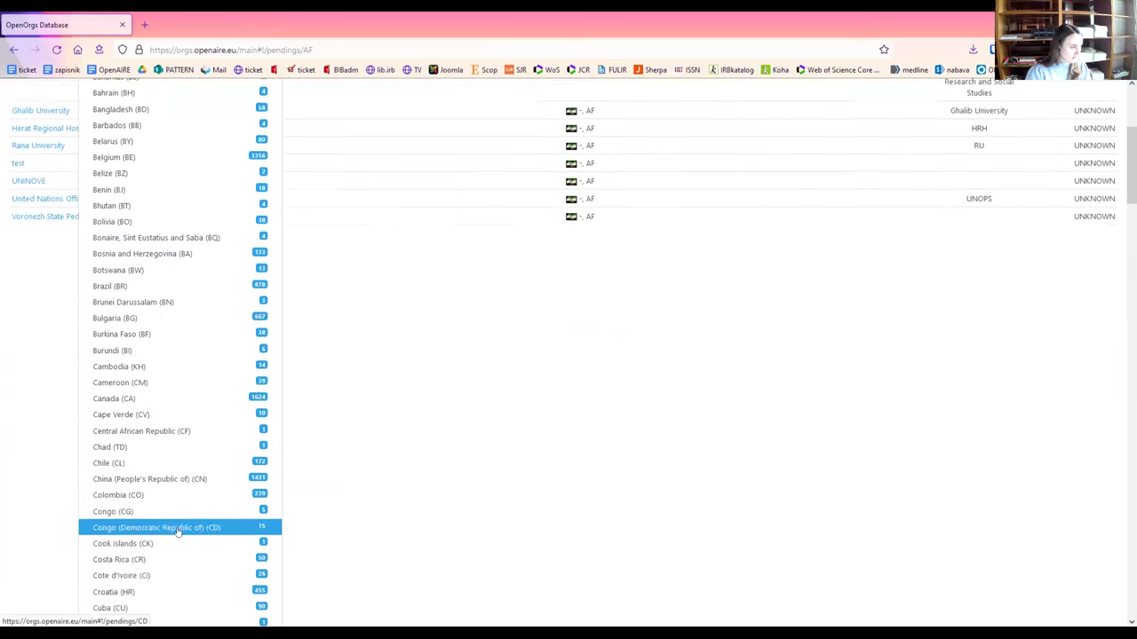
{"action": "left_click", "coordinate": [168, 551]}
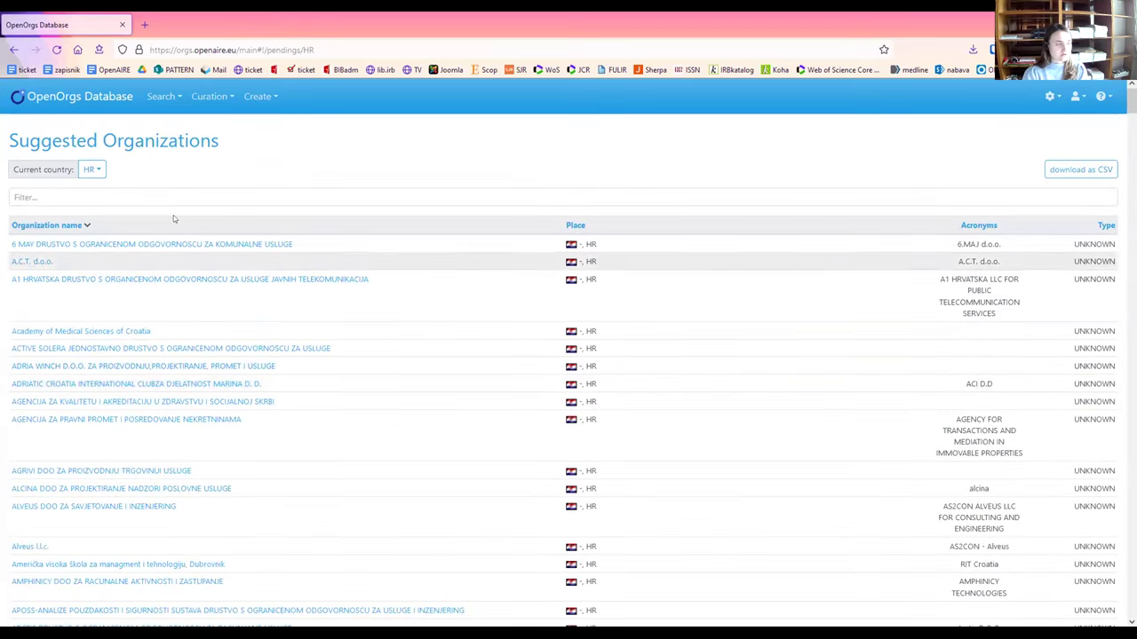
Filter the Croatian suggestions by "Josip Juraj Strossmayer University of Osijek, Faculty of Law".
{"action": "left_click", "coordinate": [184, 195]}
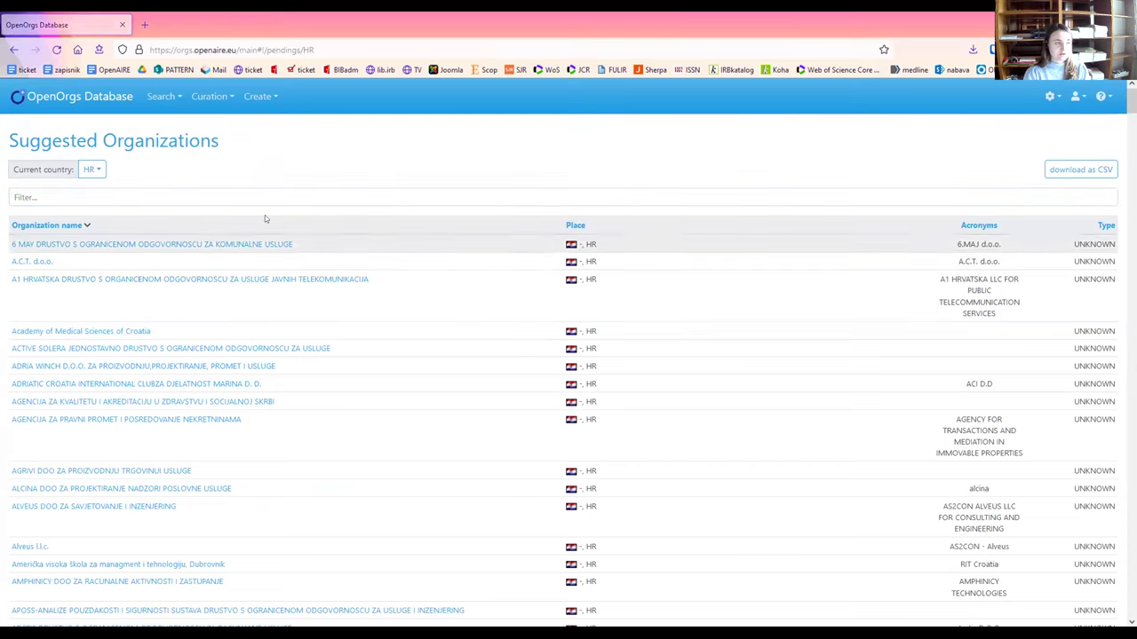
{"action": "left_click", "coordinate": [260, 196]}
{"action": "type", "text": "Josip Juraj Strossmayer University of Osijek, Faculty of Law"}
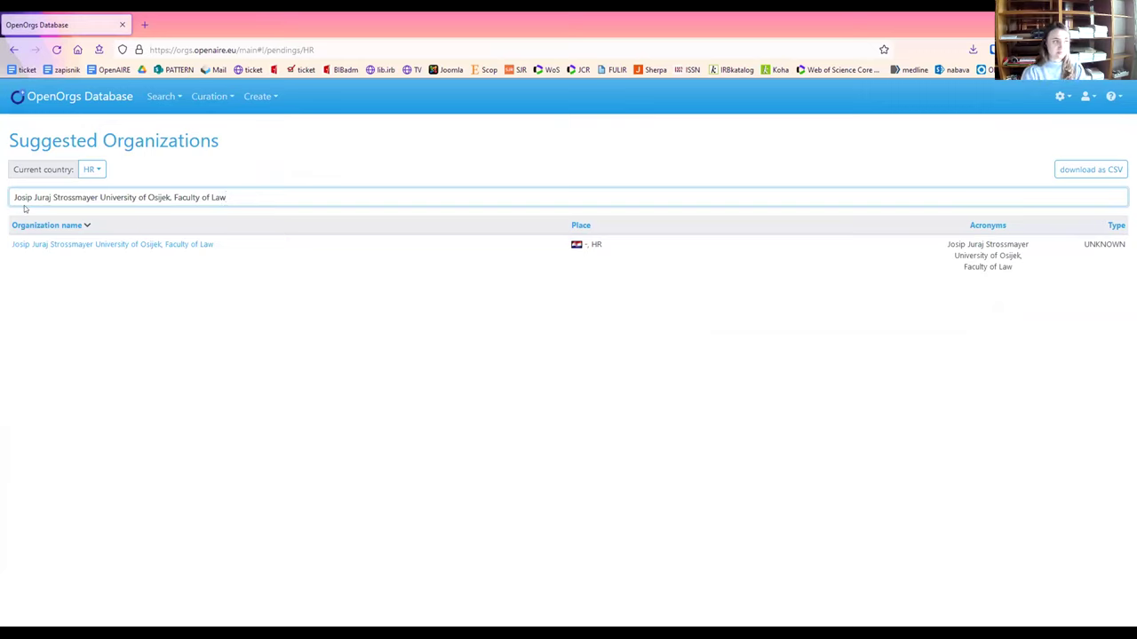
{"action": "left_click_drag", "start_coordinate": [14, 197], "coordinate": [234, 194]}
{"action": "left_click", "coordinate": [234, 197]}
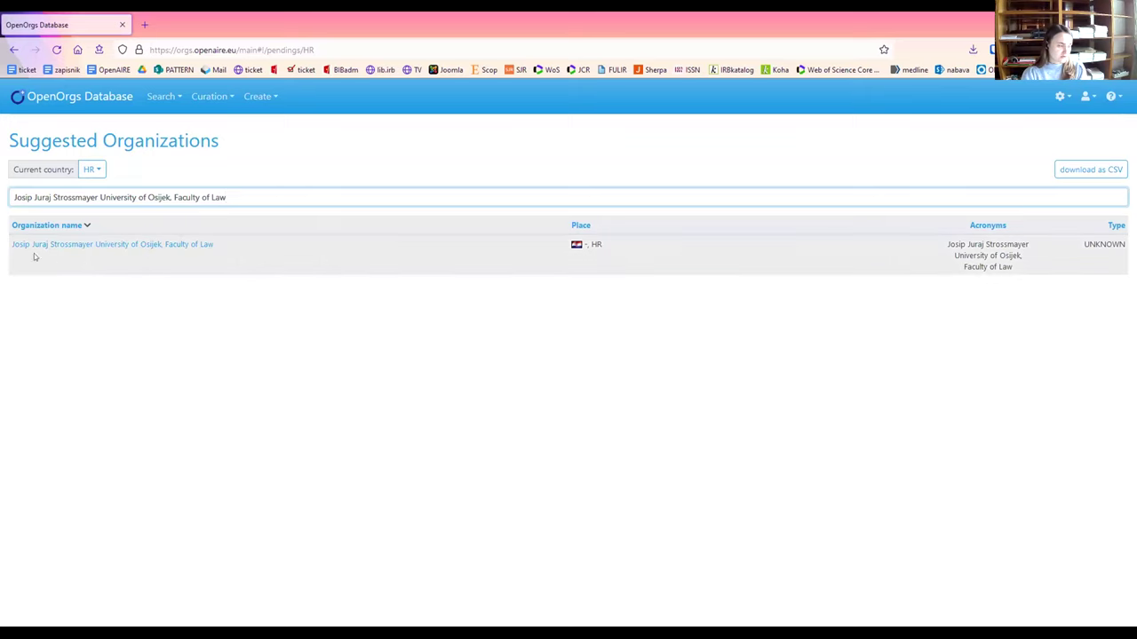
Open Croatia's approved organizations in a new browser tab and check the second page for the Osijek Faculty of Law.
{"action": "left_click", "coordinate": [173, 99]}
{"action": "middle_click", "coordinate": [199, 152]}
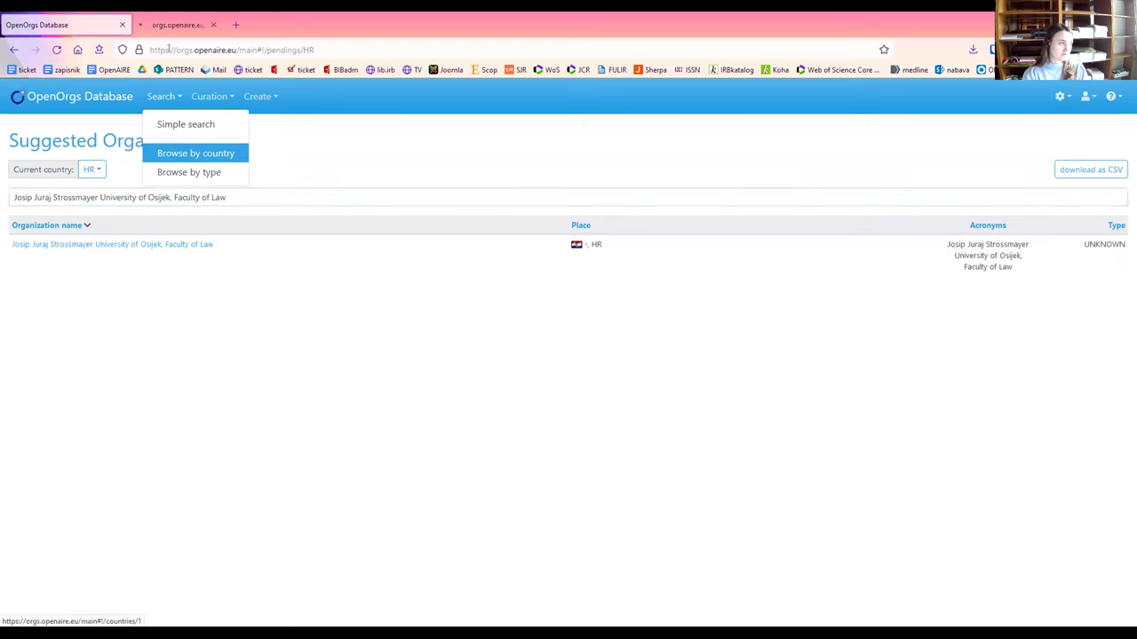
{"action": "left_click", "coordinate": [175, 25]}
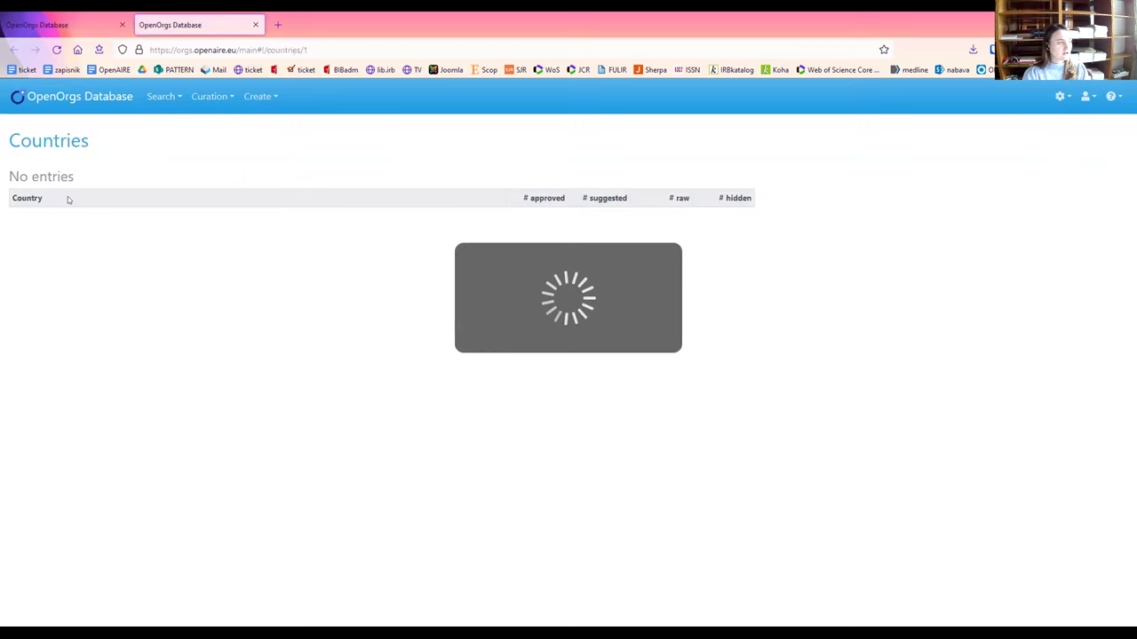
{"action": "type", "text": "cr"}
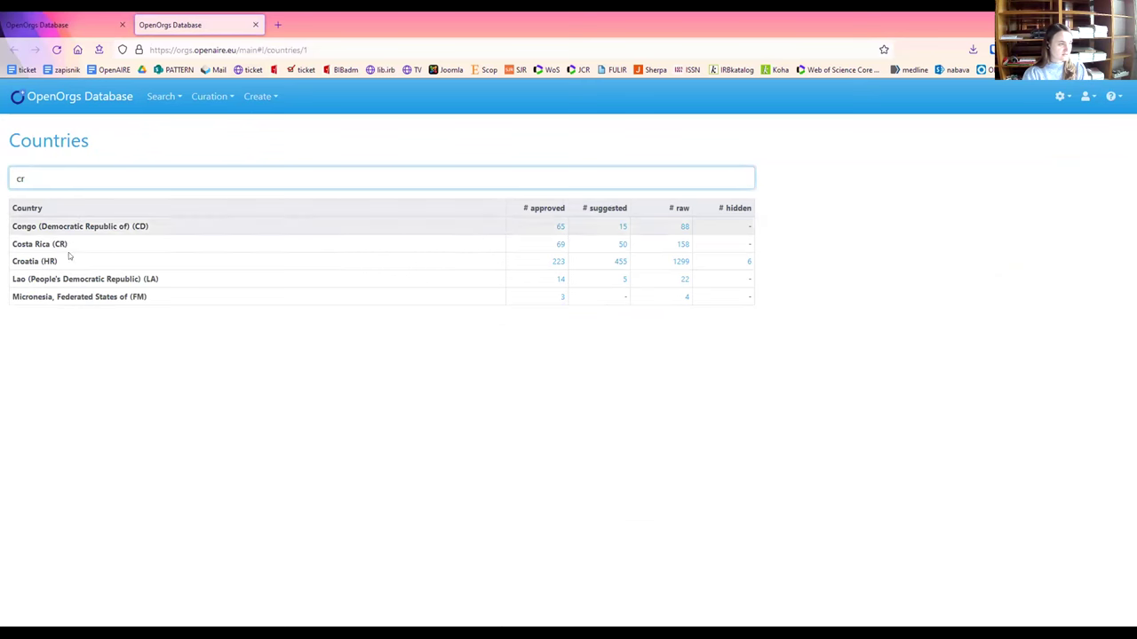
{"action": "left_click", "coordinate": [559, 262]}
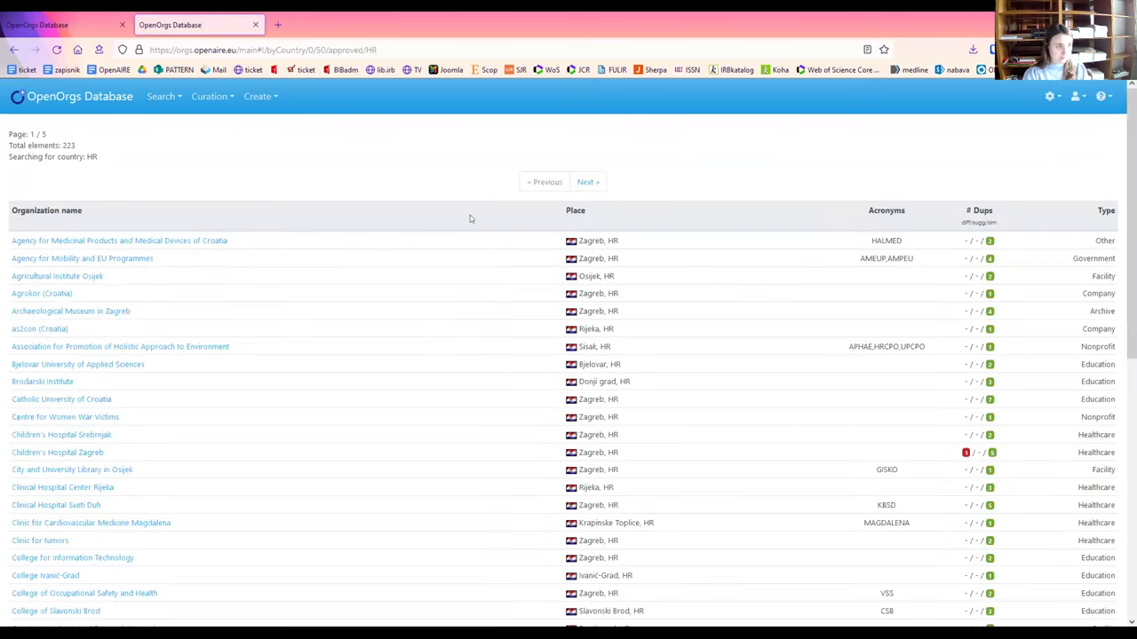
{"action": "left_click", "coordinate": [589, 182]}
{"action": "scroll", "coordinate": [365, 441], "scroll_direction": "down", "scroll_amount": 5}
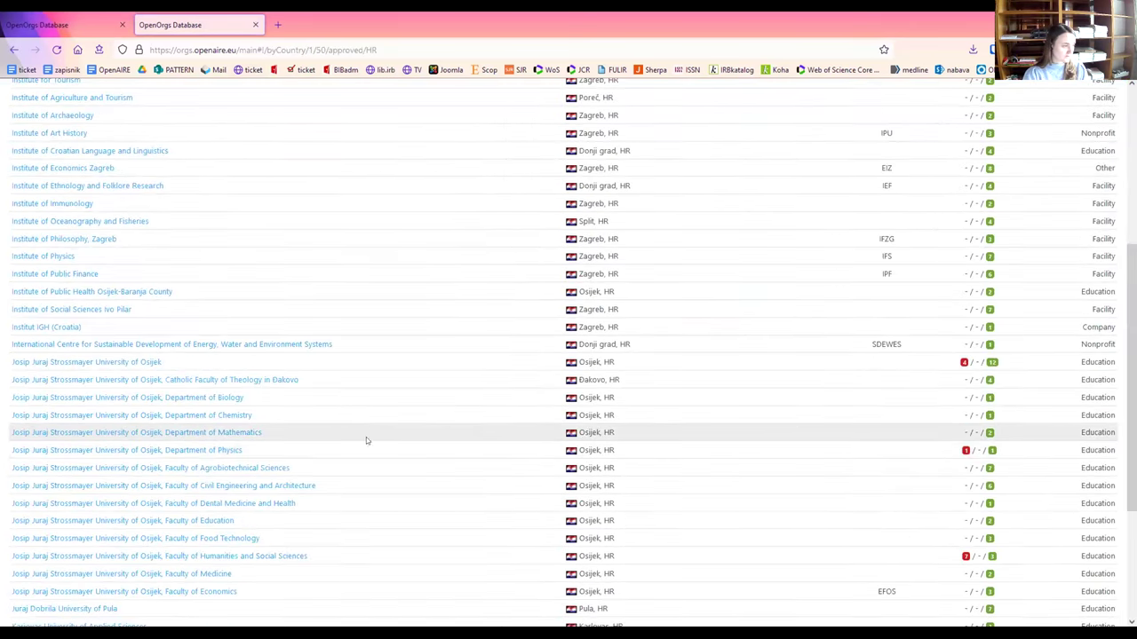
{"action": "scroll", "coordinate": [155, 319], "scroll_direction": "down", "scroll_amount": 1}
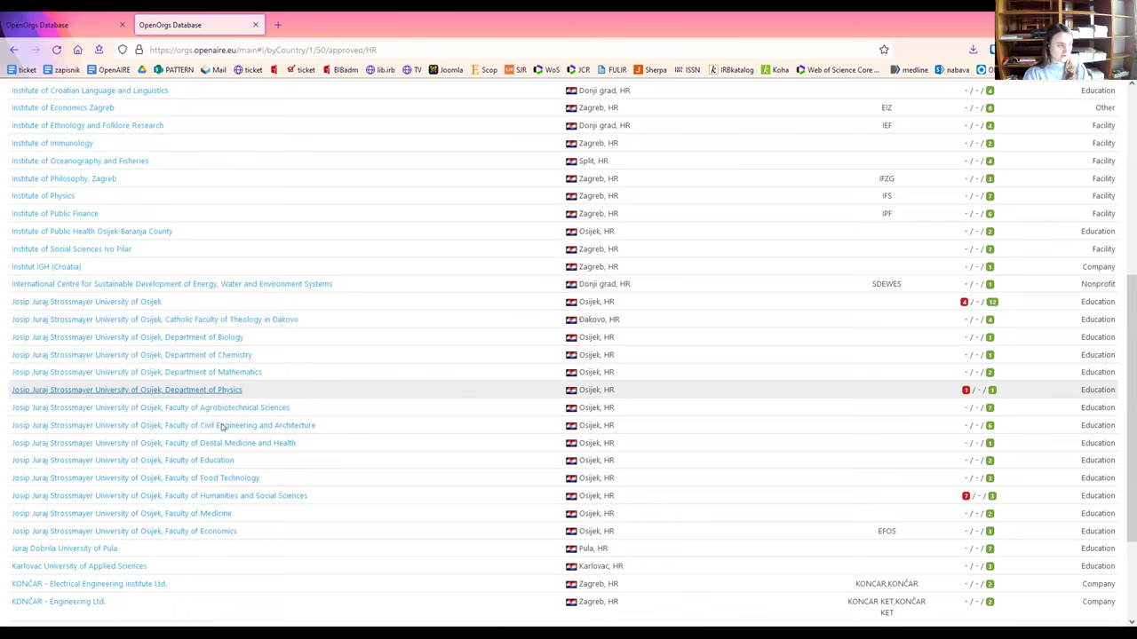
Return to the suggested organizations and open the record Josip Juraj Strossmayer University of Osijek, Faculty of Law.
{"action": "left_click", "coordinate": [87, 25]}
{"action": "left_click", "coordinate": [203, 290]}
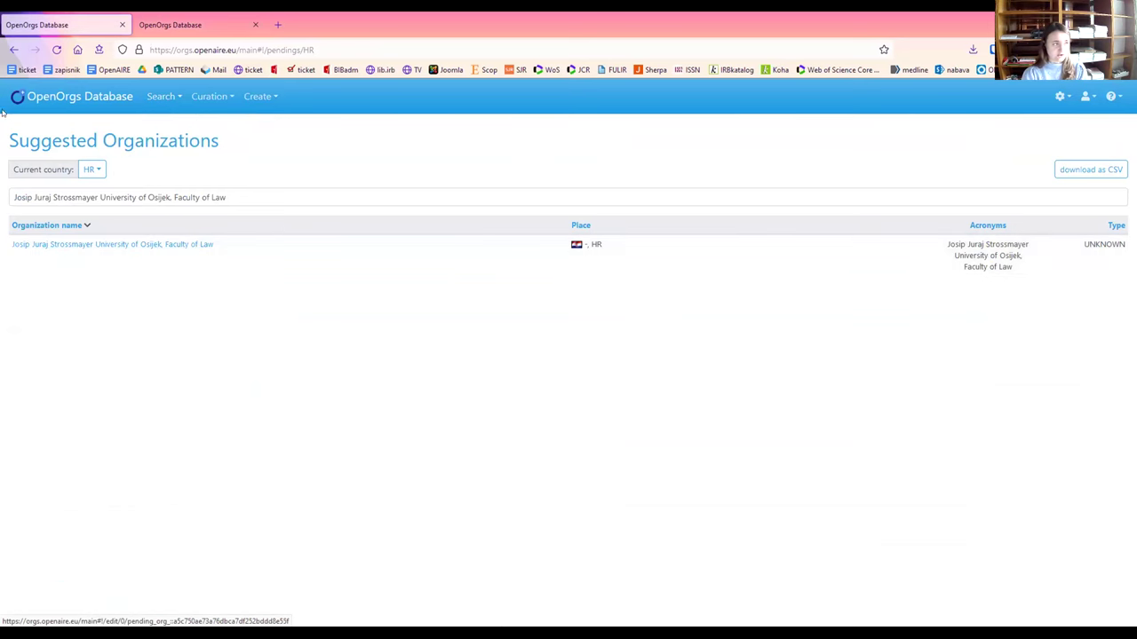
{"action": "left_click", "coordinate": [142, 243]}
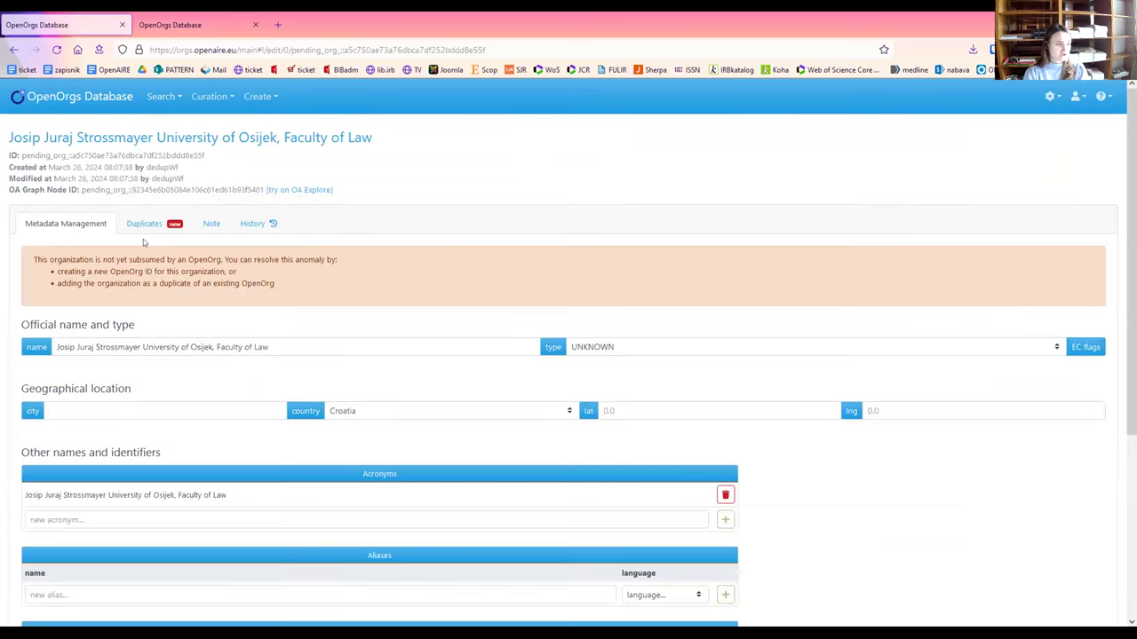
Examine the record's official name, first the university part and then the faculty part.
{"action": "scroll", "coordinate": [226, 302], "scroll_direction": "down", "scroll_amount": 1}
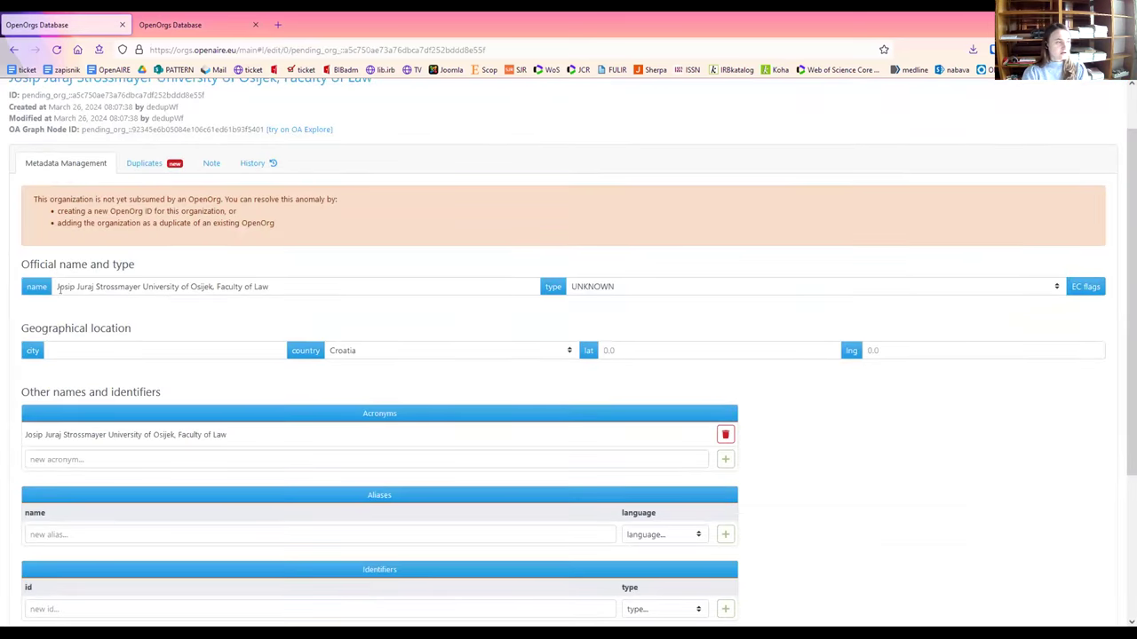
{"action": "left_click_drag", "start_coordinate": [52, 286], "coordinate": [143, 287]}
{"action": "left_click_drag", "start_coordinate": [211, 285], "coordinate": [215, 285]}
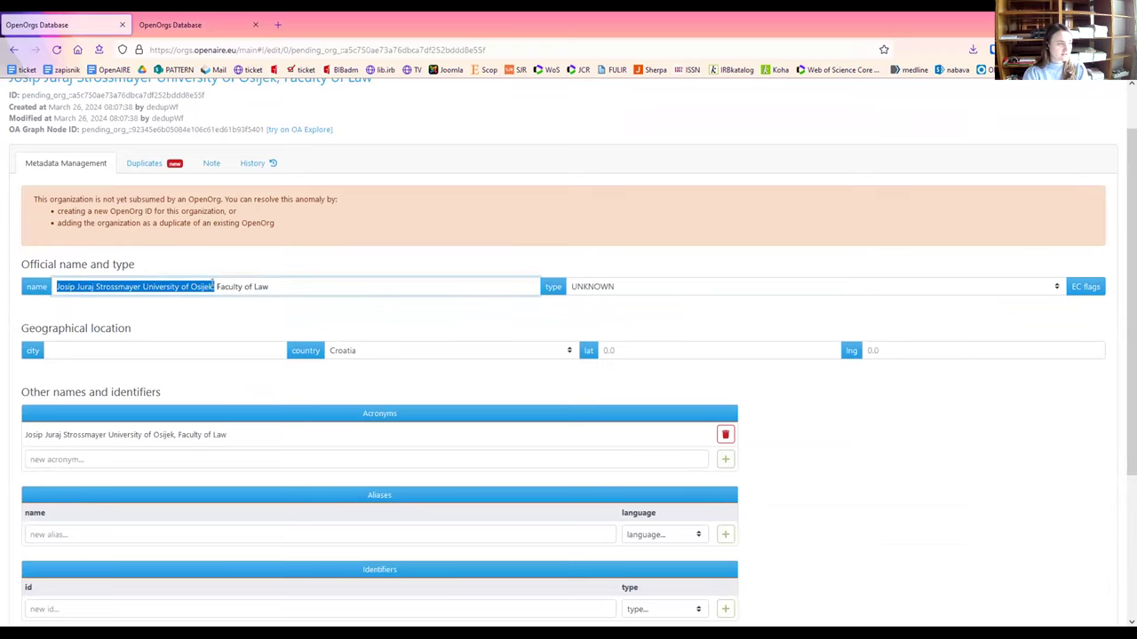
{"action": "left_click", "coordinate": [215, 285]}
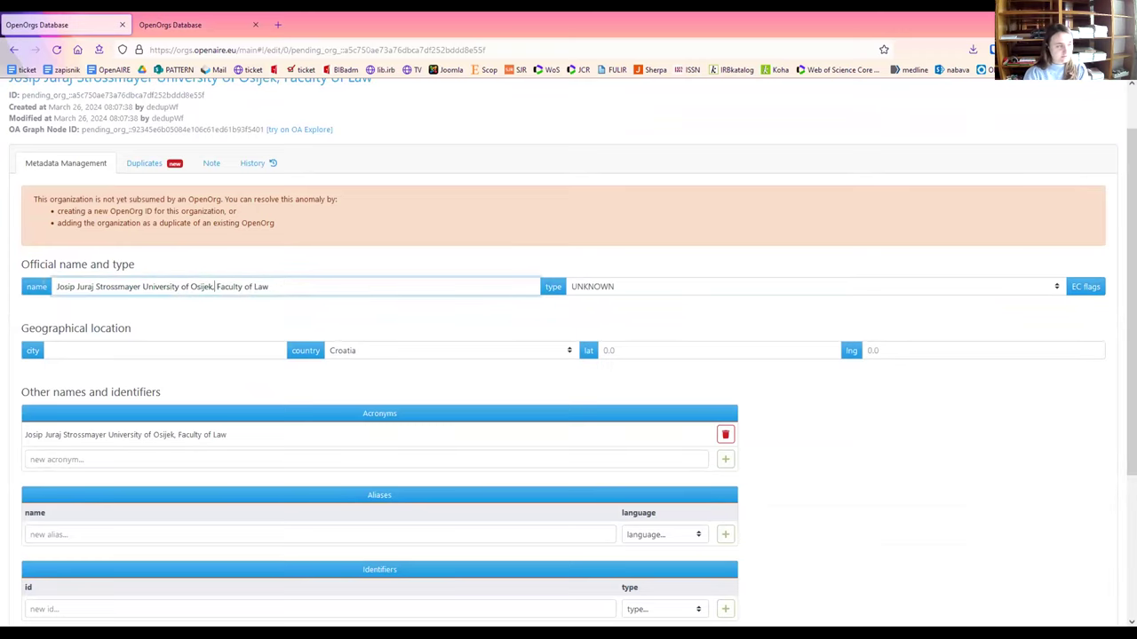
{"action": "scroll", "coordinate": [72, 346], "scroll_direction": "up", "scroll_amount": 1}
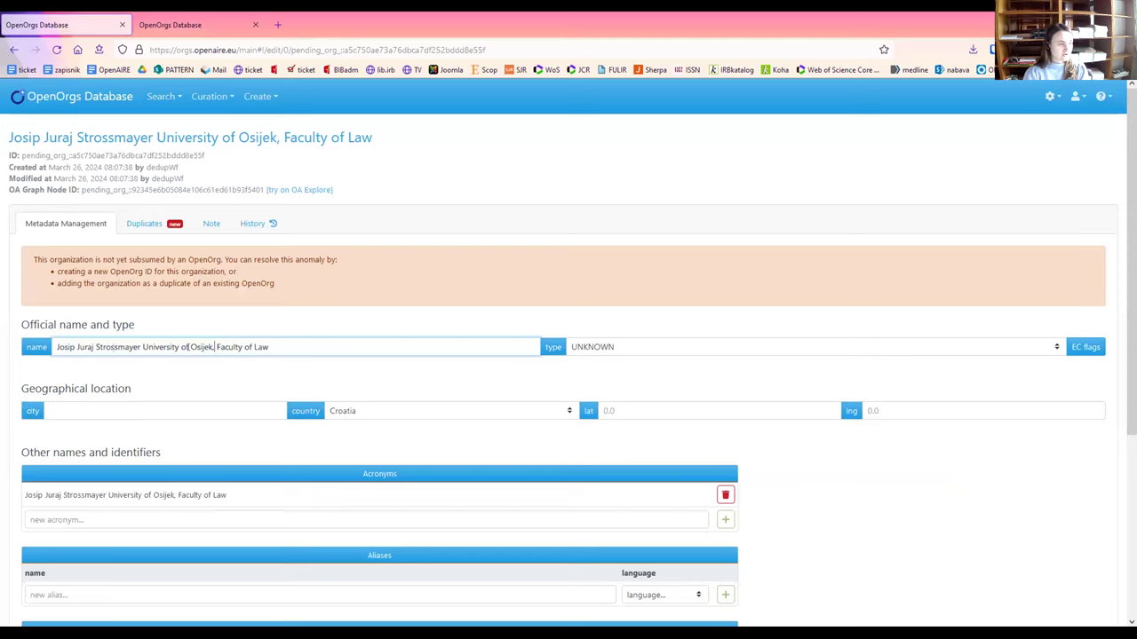
{"action": "left_click_drag", "start_coordinate": [214, 348], "coordinate": [57, 346]}
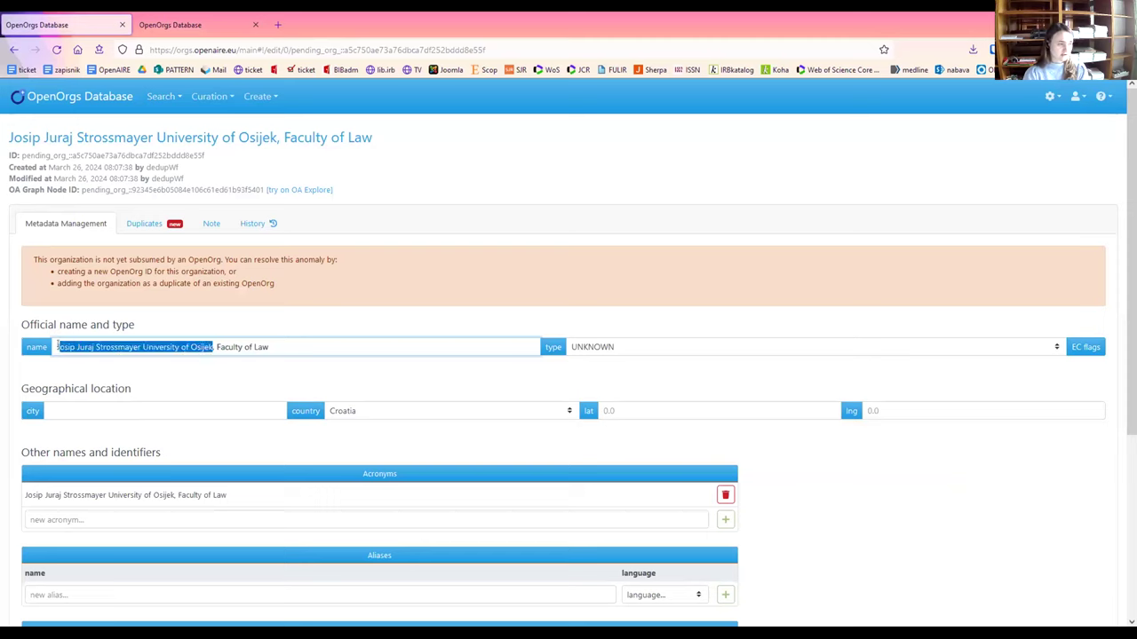
{"action": "left_click", "coordinate": [214, 346]}
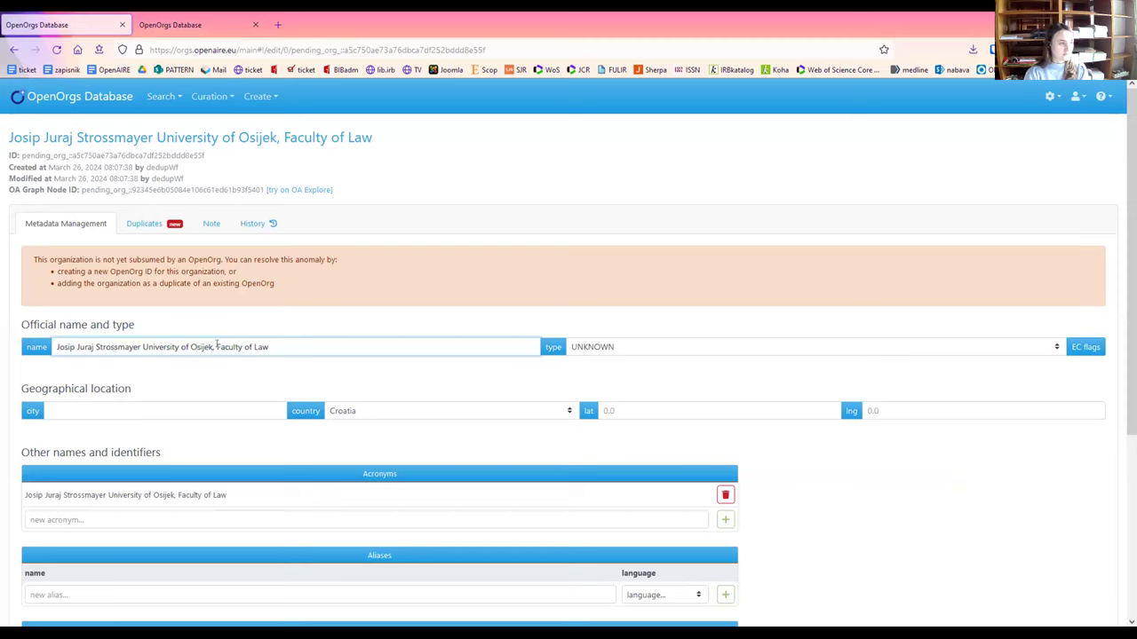
{"action": "left_click_drag", "start_coordinate": [214, 346], "coordinate": [282, 345]}
{"action": "left_click", "coordinate": [282, 346]}
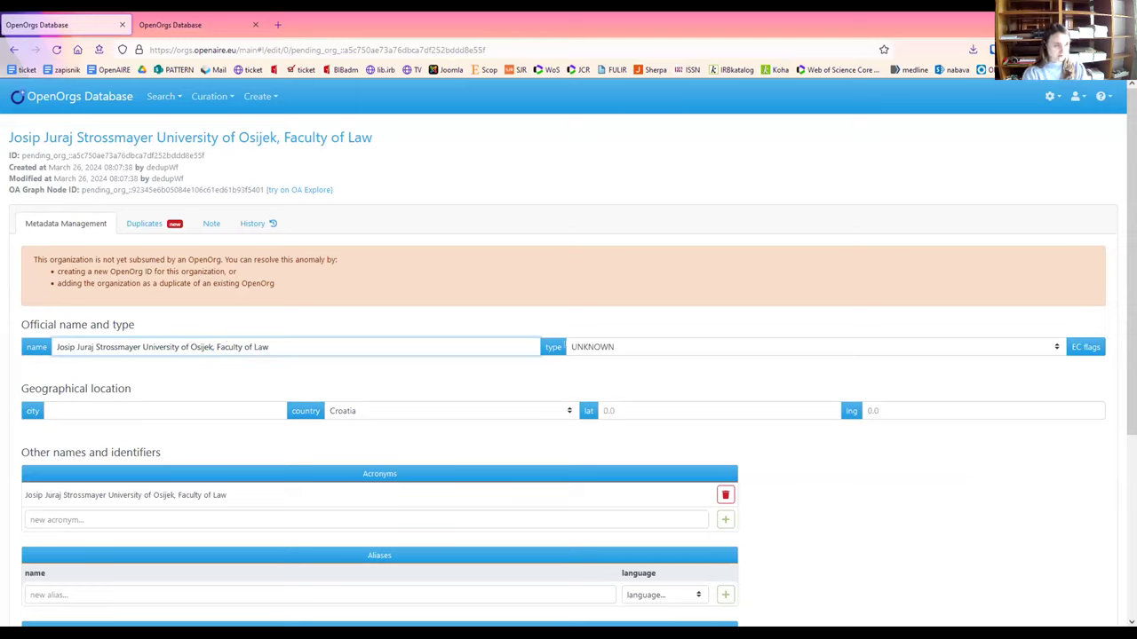
Set the organization's type to Education and its city to Osijek.
{"action": "left_click", "coordinate": [628, 339]}
{"action": "left_click", "coordinate": [643, 400]}
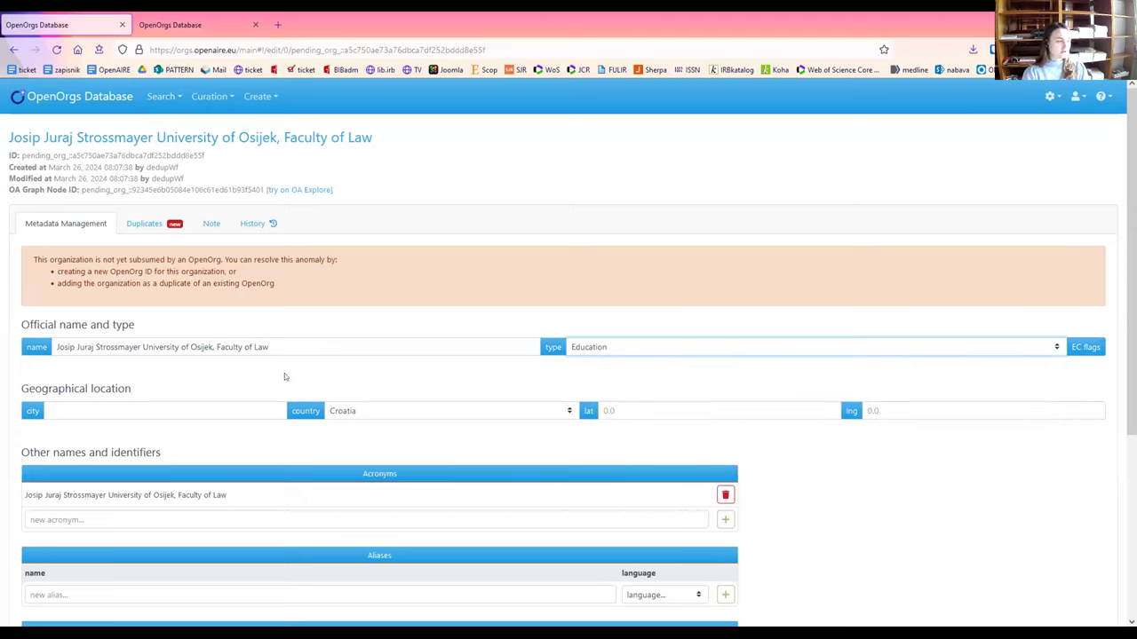
{"action": "left_click", "coordinate": [133, 405]}
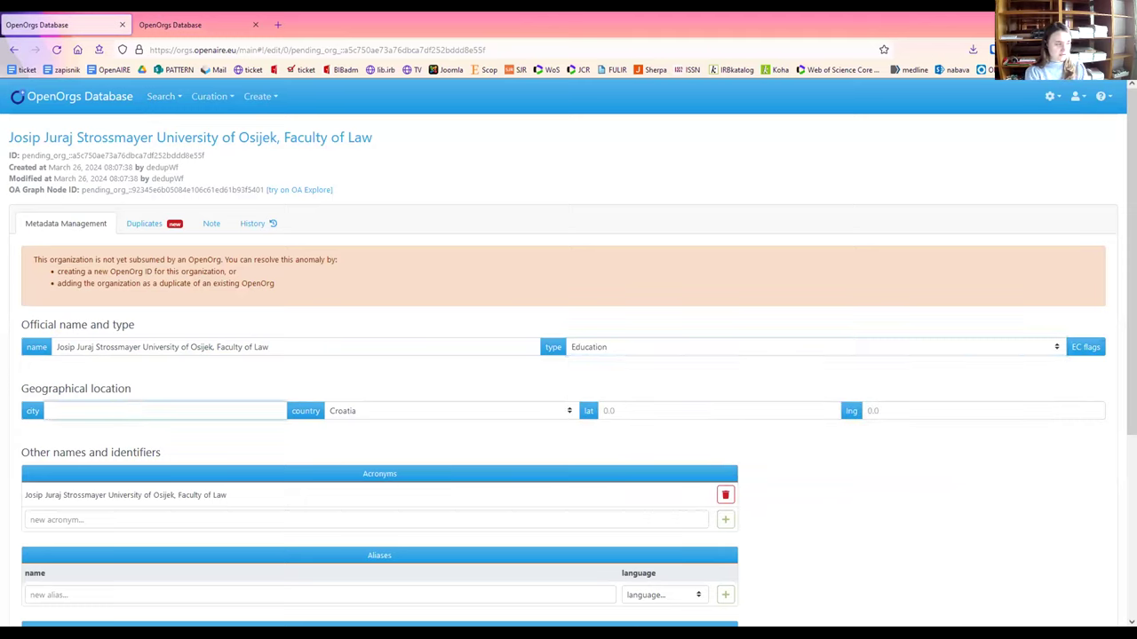
{"action": "type", "text": "Osijek"}
{"action": "left_click", "coordinate": [154, 423]}
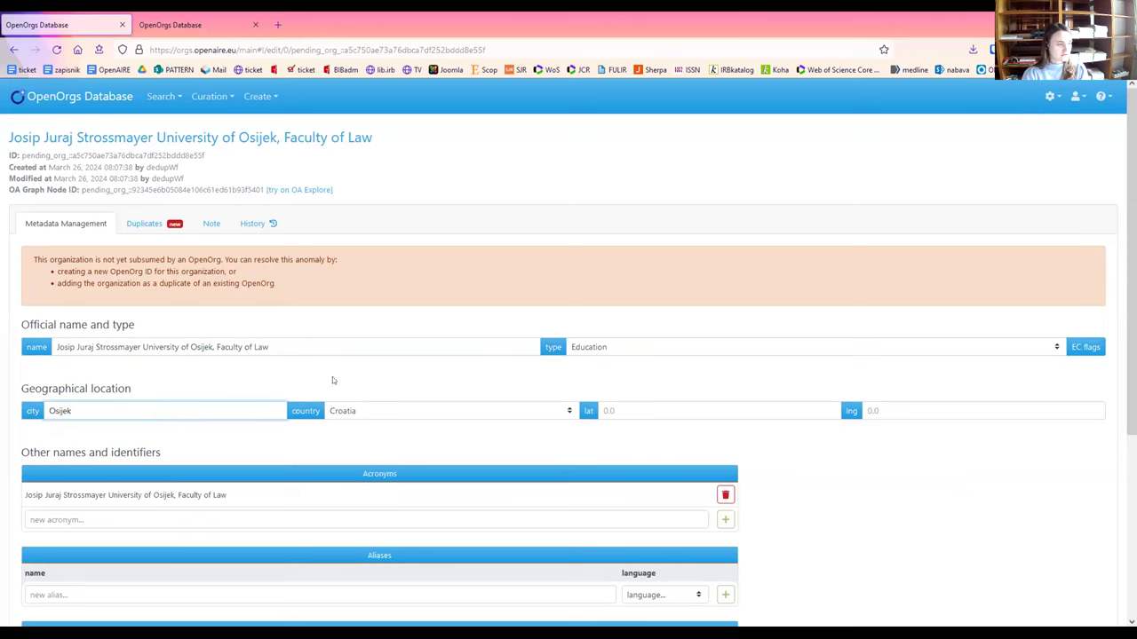
Delete the acronym that repeats the organization's full English name.
{"action": "scroll", "coordinate": [422, 333], "scroll_direction": "down", "scroll_amount": 1}
{"action": "scroll", "coordinate": [239, 367], "scroll_direction": "down", "scroll_amount": 1}
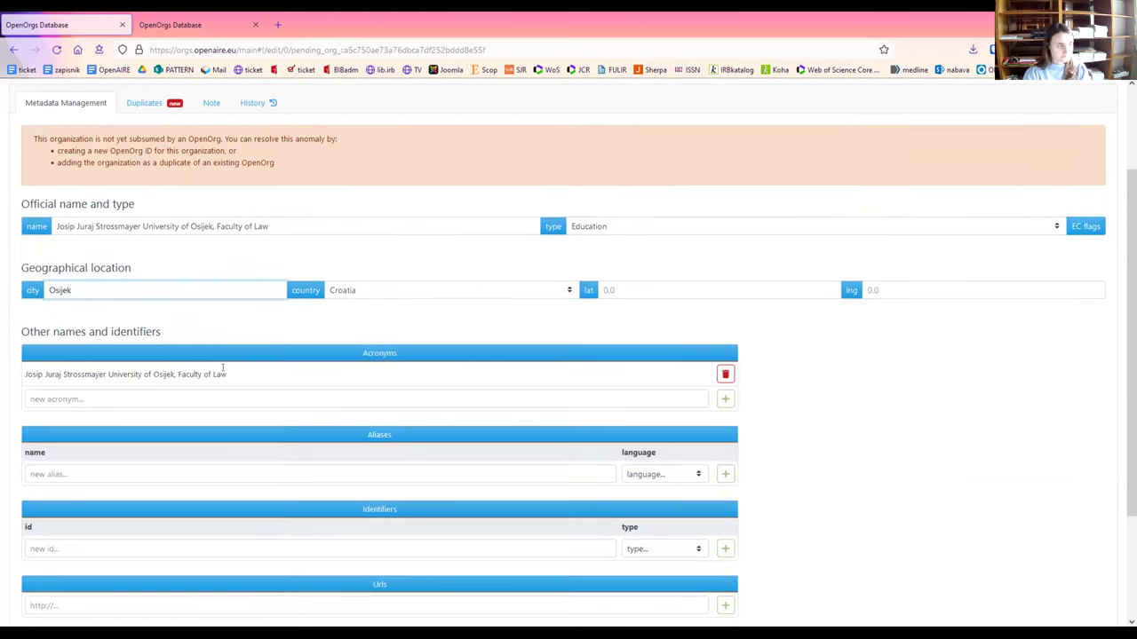
{"action": "scroll", "coordinate": [470, 363], "scroll_direction": "down", "scroll_amount": 1}
{"action": "left_click_drag", "start_coordinate": [25, 314], "coordinate": [248, 318]}
{"action": "left_click", "coordinate": [371, 304]}
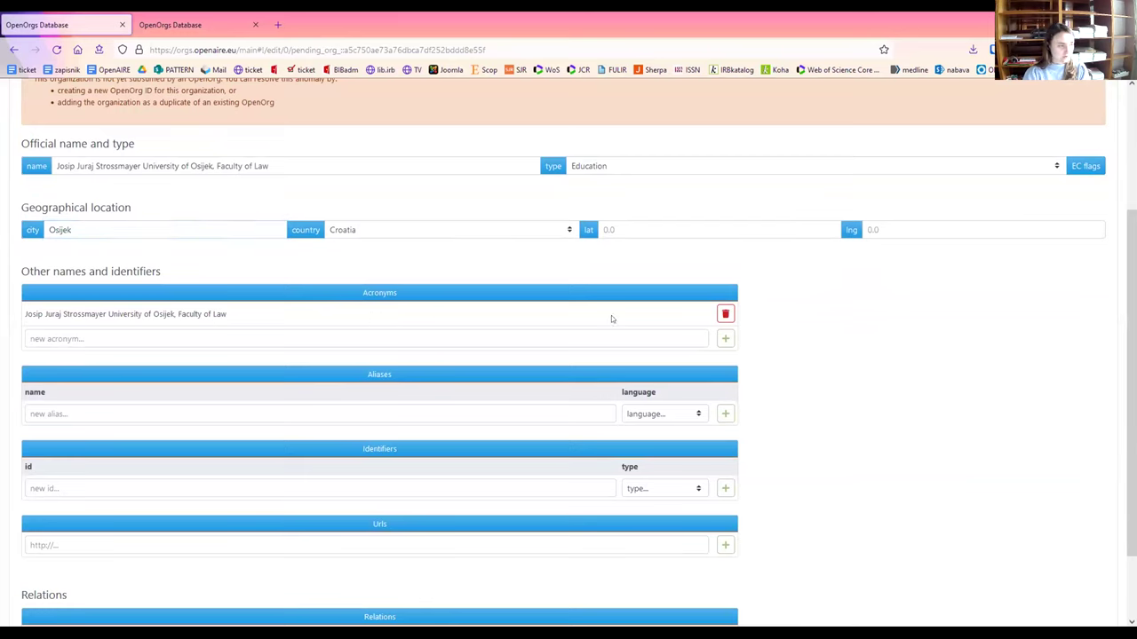
{"action": "left_click", "coordinate": [727, 314]}
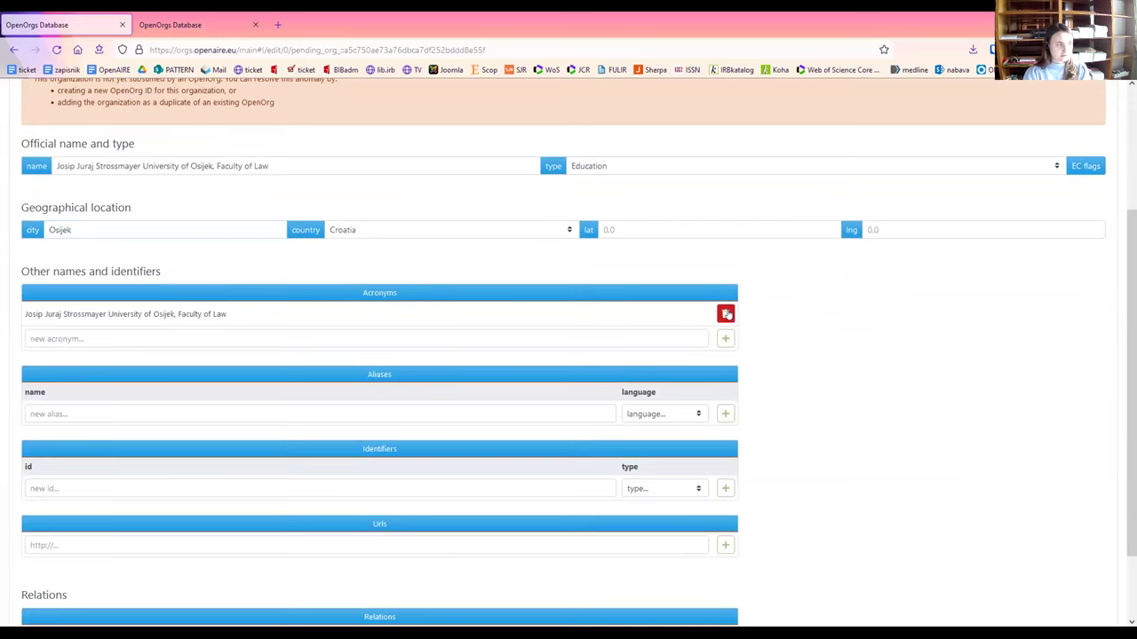
Add the alias "Sveučilište Josipa Jurja Strossmayera u Osijeku, Pravni fakultet" with language hr.
{"action": "left_click", "coordinate": [266, 388]}
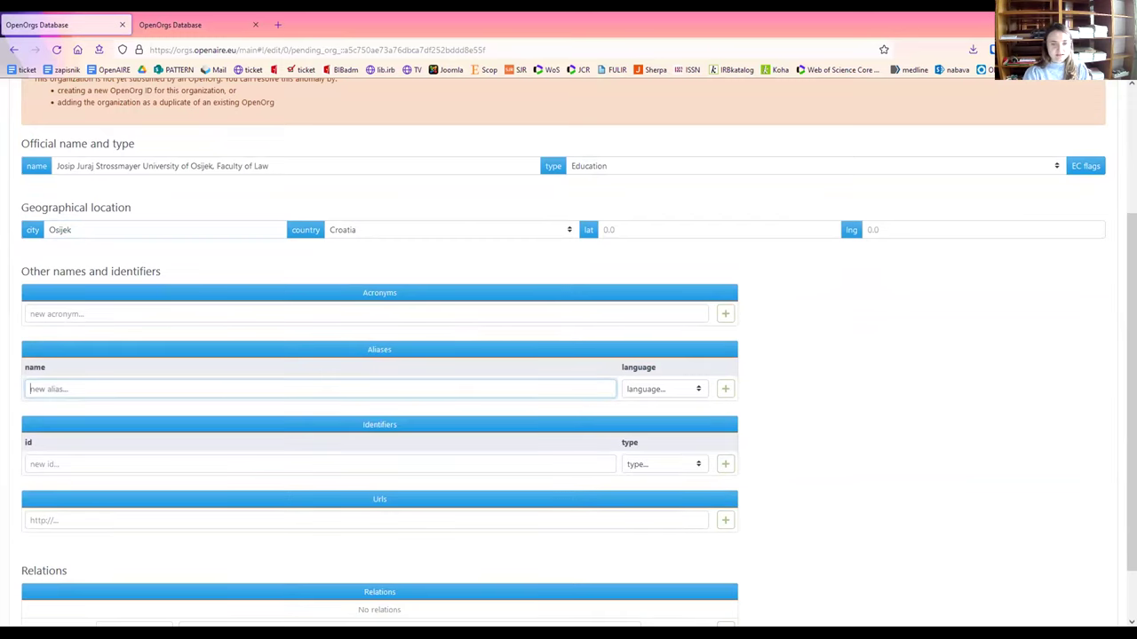
{"action": "left_click", "coordinate": [147, 388]}
{"action": "type", "text": "Sveučilište Josipa Jurja Strossmayera u Osijeku, Pravni fakultet"}
{"action": "left_click", "coordinate": [629, 389]}
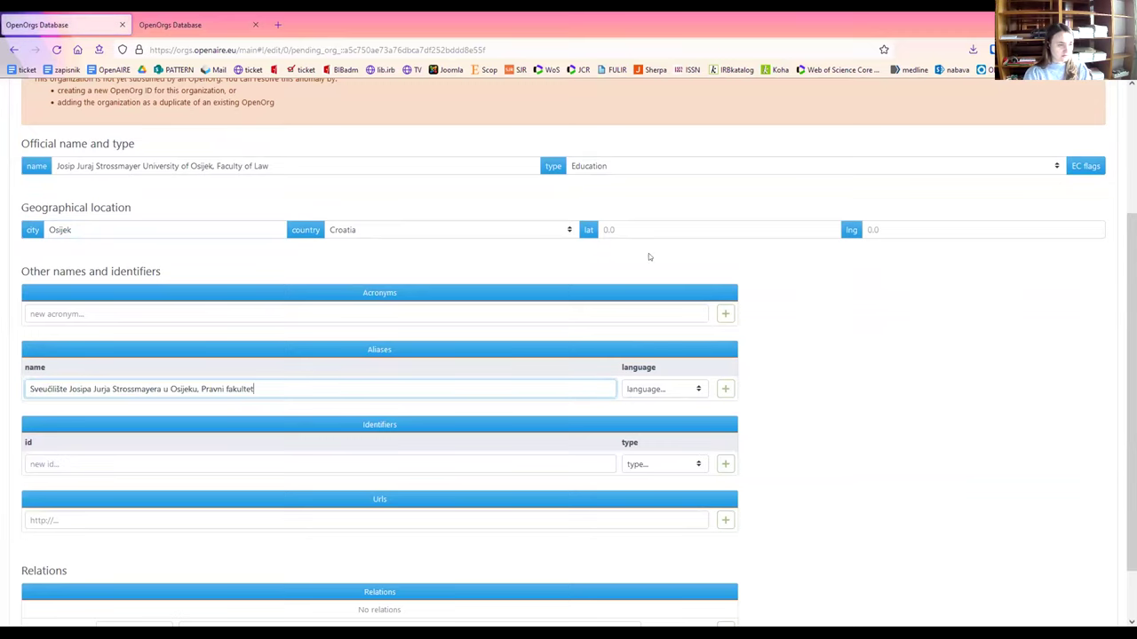
{"action": "type", "text": "hr"}
{"action": "key", "text": "Return"}
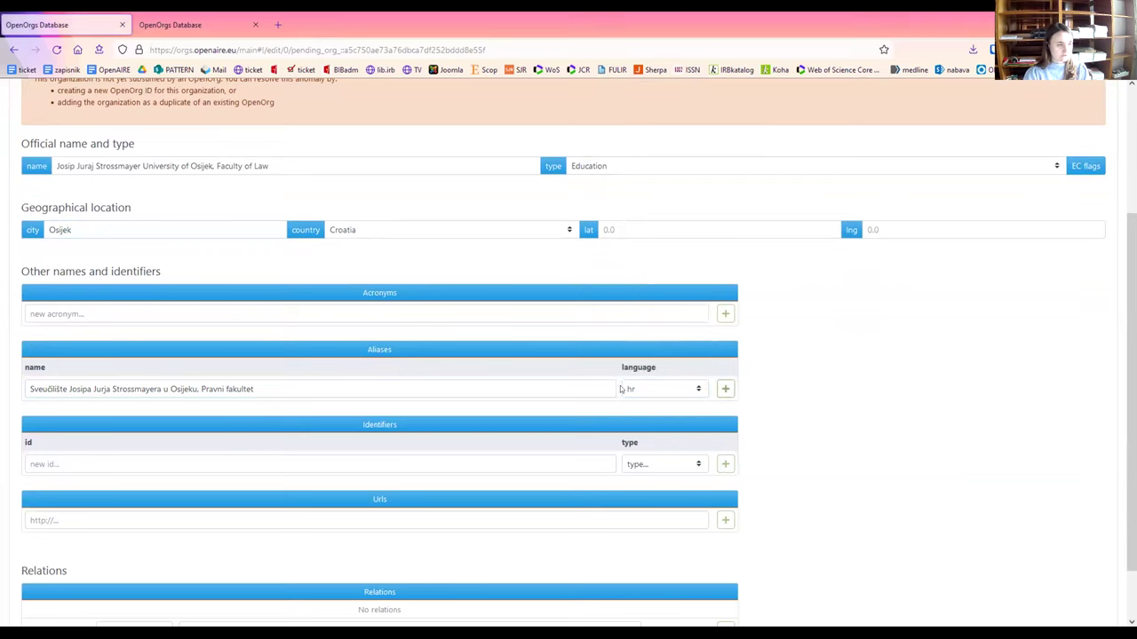
{"action": "left_click", "coordinate": [724, 389]}
Add a second alias, "Pravni fakultet u Osijeku", with language hr, reusing the faculty part of the first alias.
{"action": "left_click", "coordinate": [367, 410]}
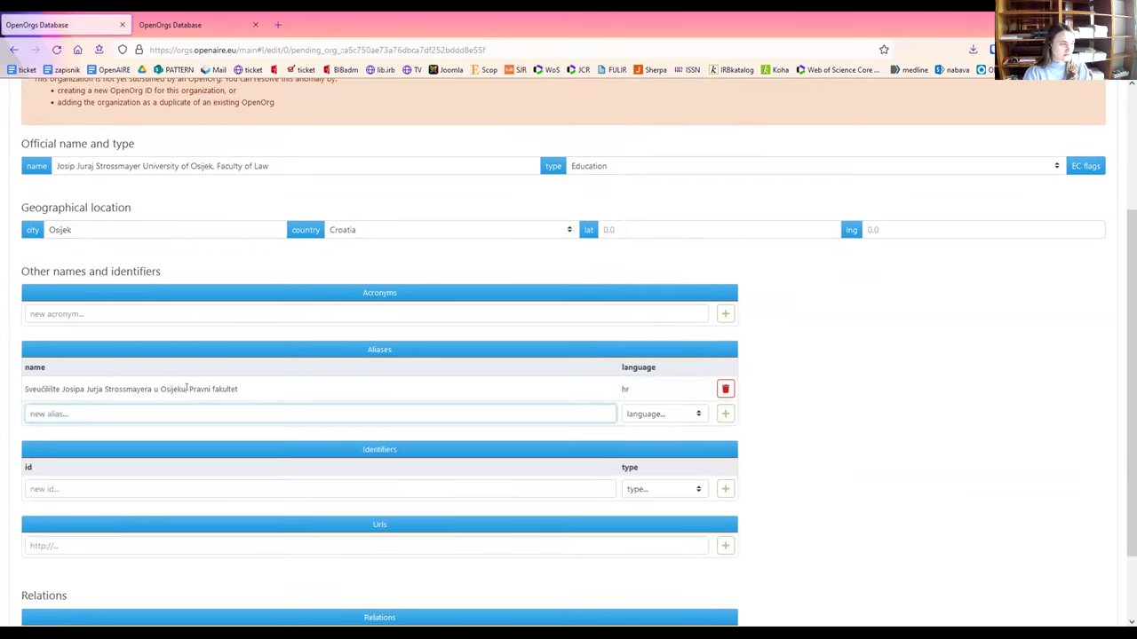
{"action": "left_click_drag", "start_coordinate": [188, 389], "coordinate": [241, 390]}
{"action": "key", "text": "ctrl+c"}
{"action": "left_click", "coordinate": [210, 410]}
{"action": "key", "text": "ctrl+v"}
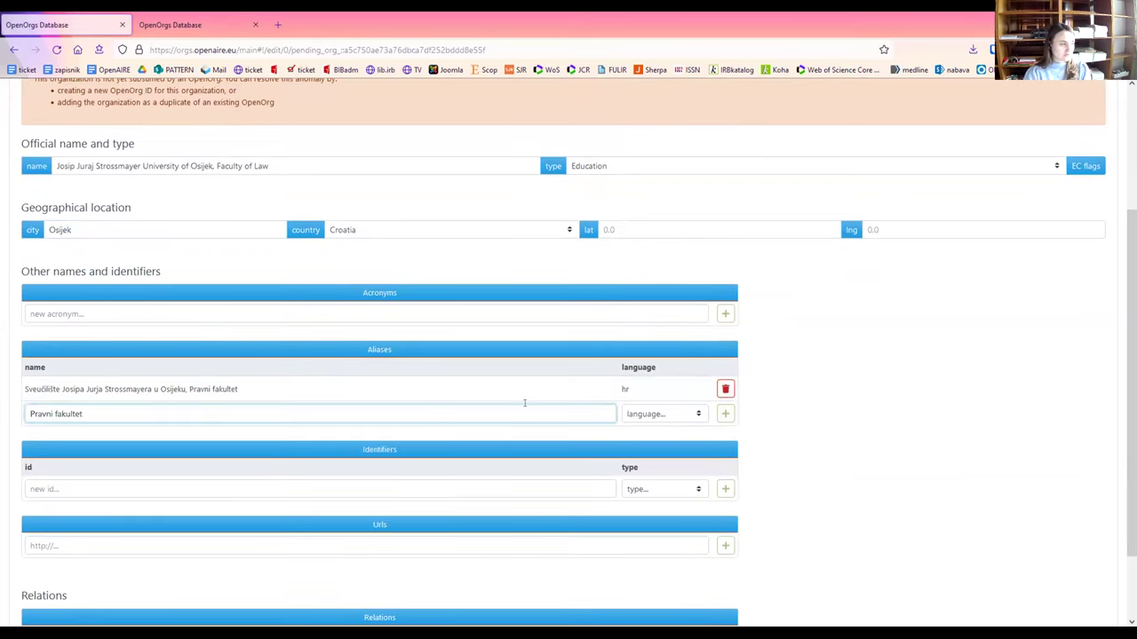
{"action": "type", "text": "u Osije"}
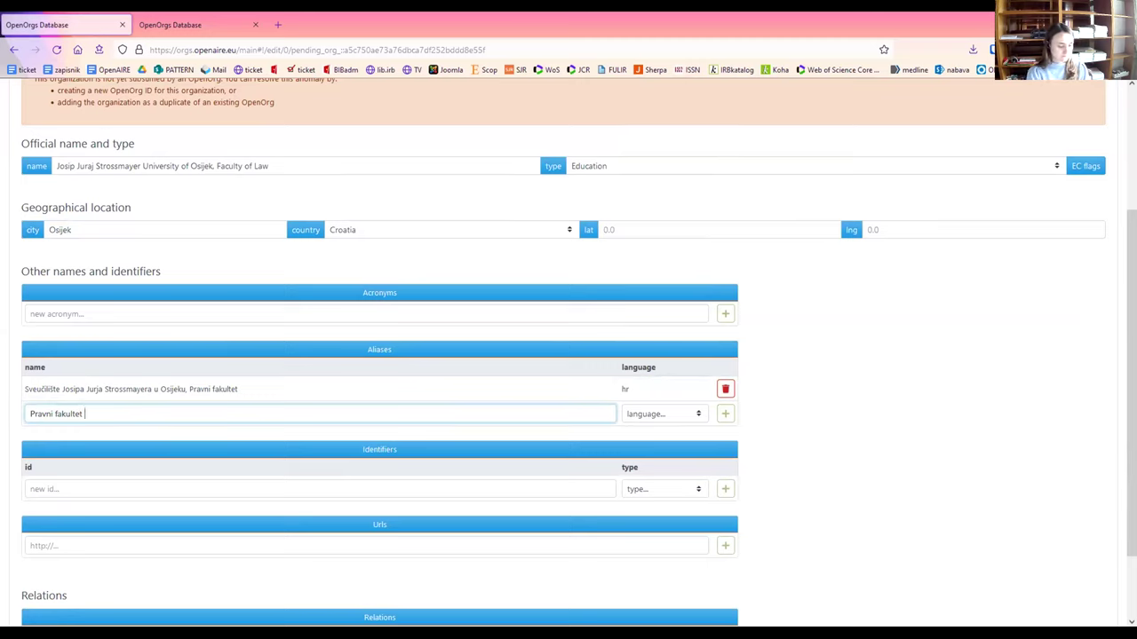
{"action": "key", "text": "BackSpace"}
{"action": "key", "text": "BackSpace"}
{"action": "type", "text": "jeku"}
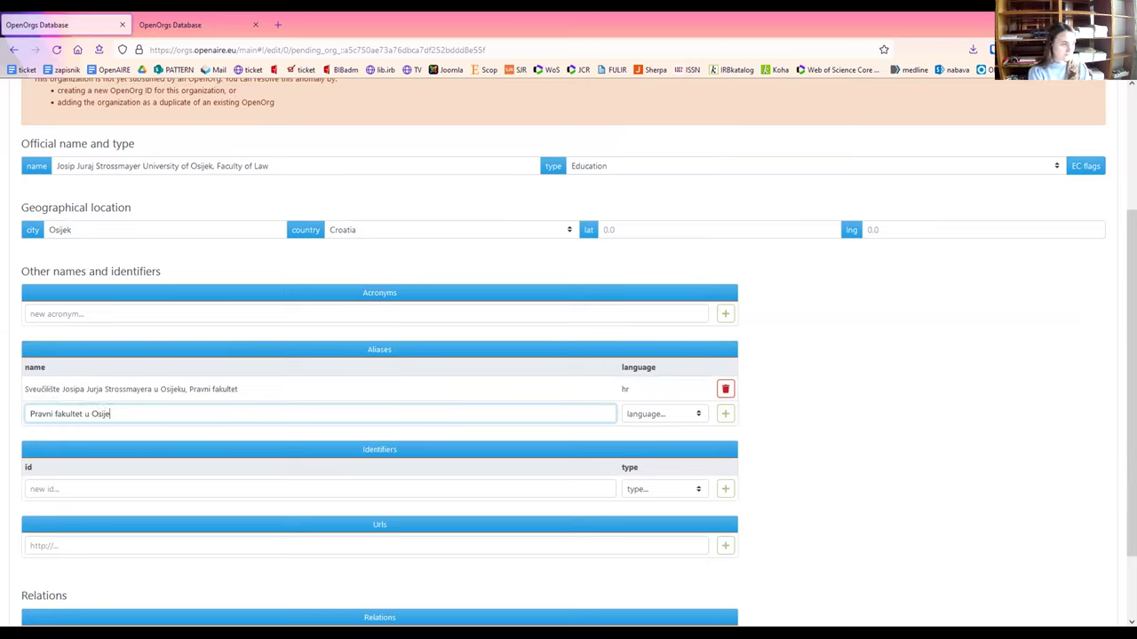
{"action": "left_click", "coordinate": [669, 415]}
{"action": "left_click", "coordinate": [666, 390]}
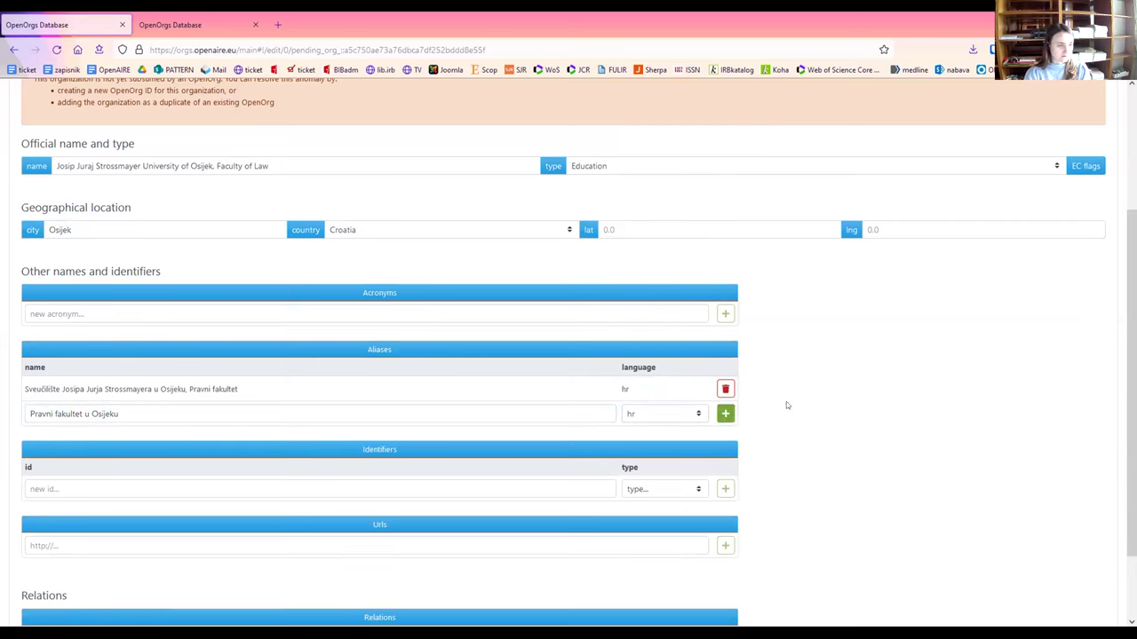
{"action": "left_click", "coordinate": [725, 413]}
{"action": "scroll", "coordinate": [533, 411], "scroll_direction": "down", "scroll_amount": 2}
{"action": "left_click", "coordinate": [335, 398]}
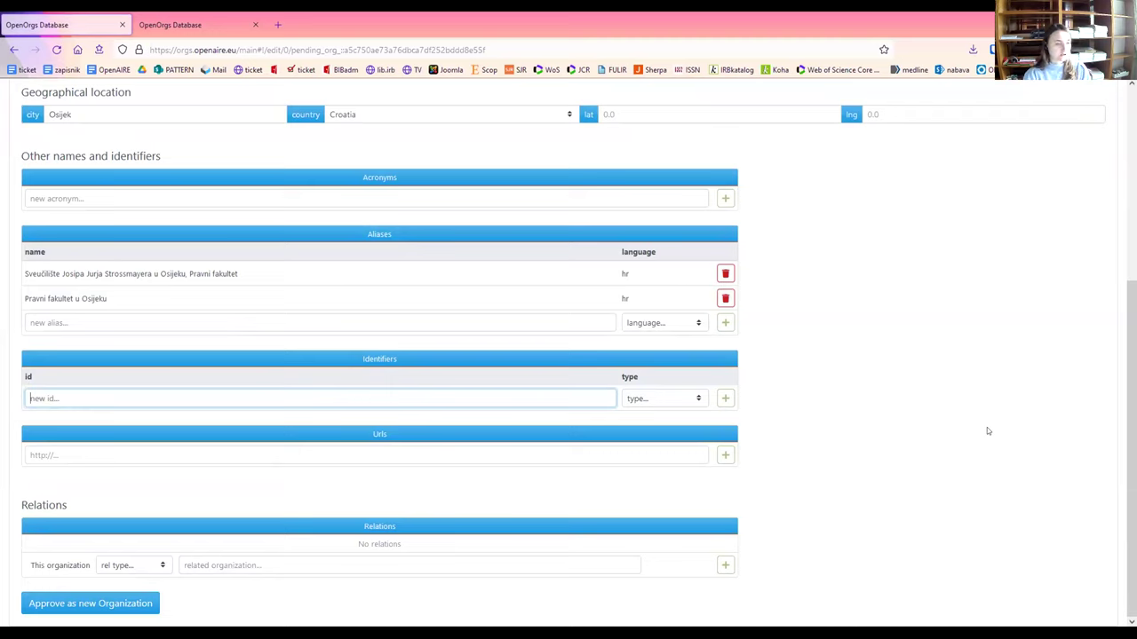
{"action": "left_click", "coordinate": [313, 455]}
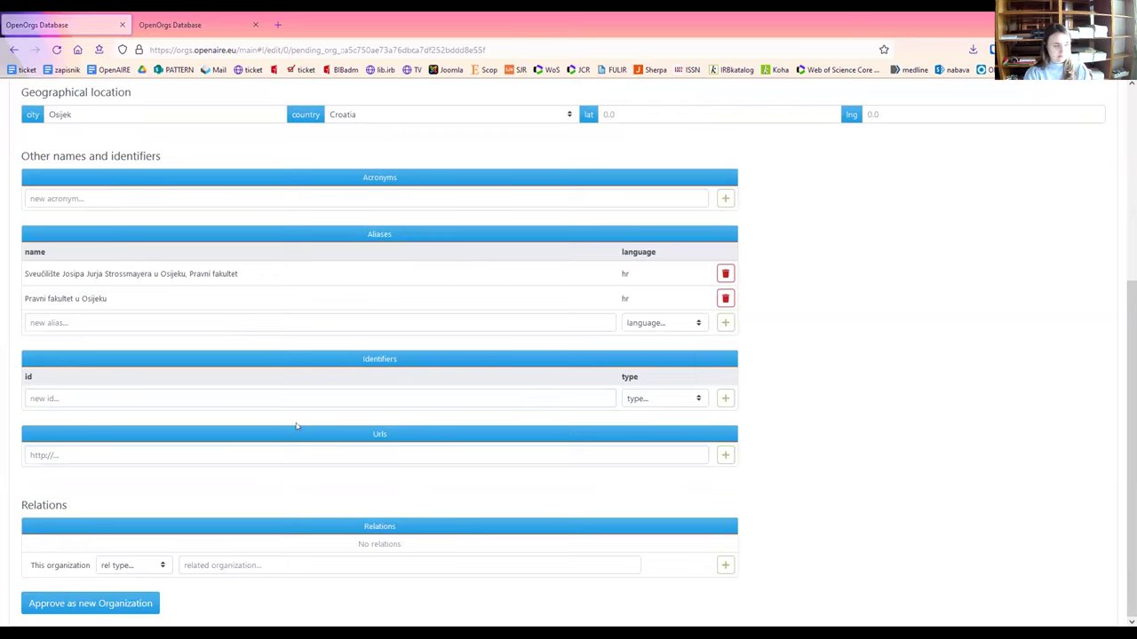
{"action": "left_click", "coordinate": [175, 391]}
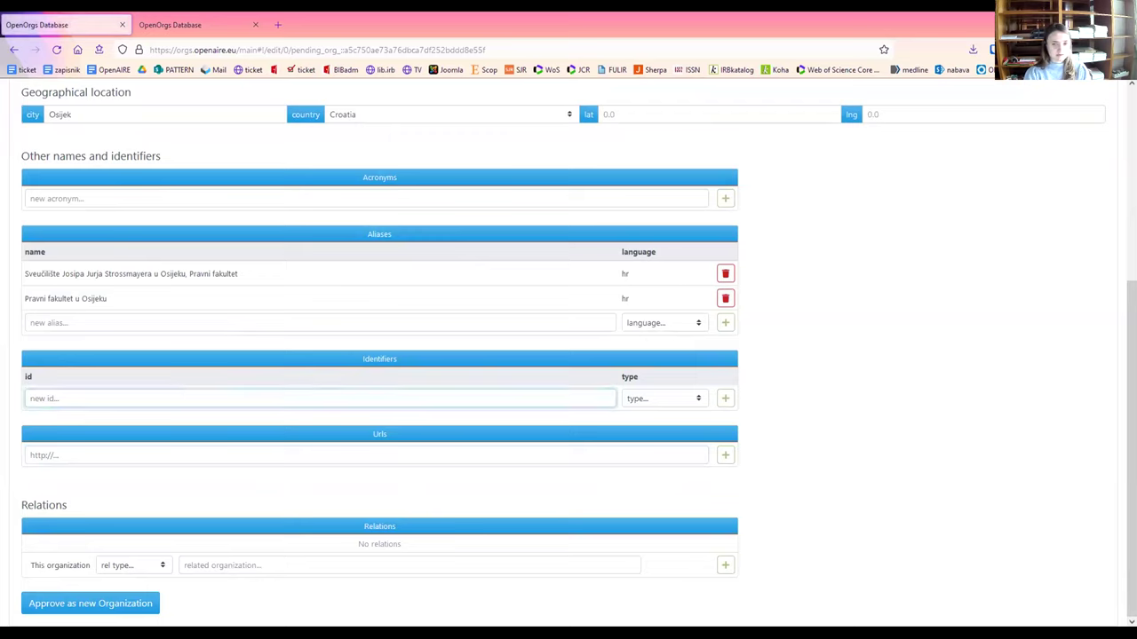
{"action": "key", "text": "ctrl+v"}
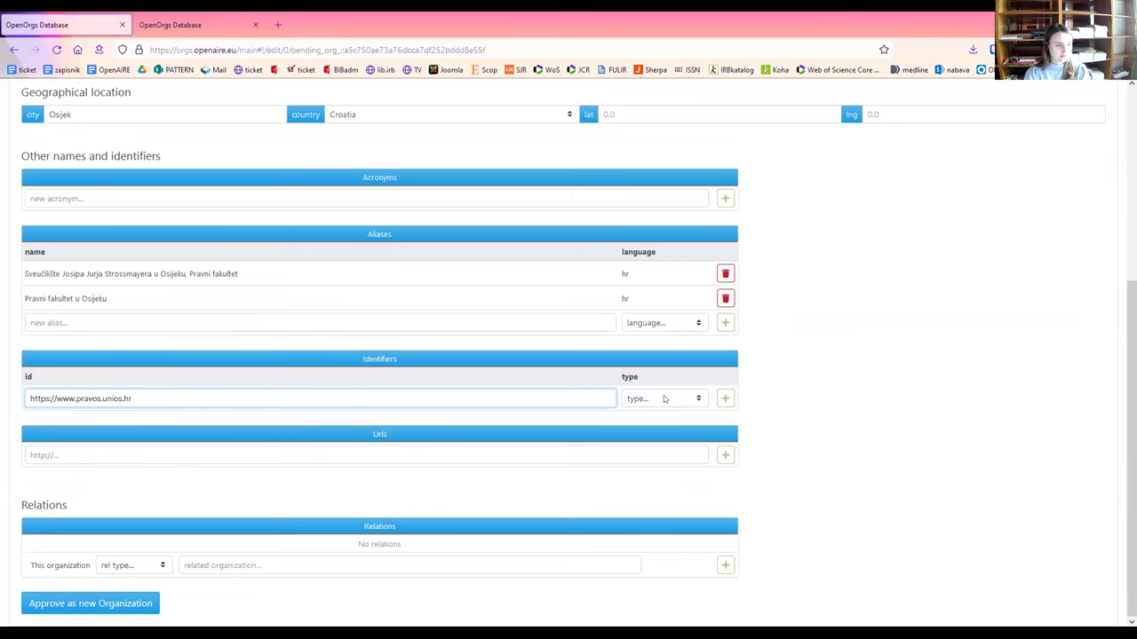
{"action": "left_click_drag", "start_coordinate": [131, 399], "coordinate": [22, 399]}
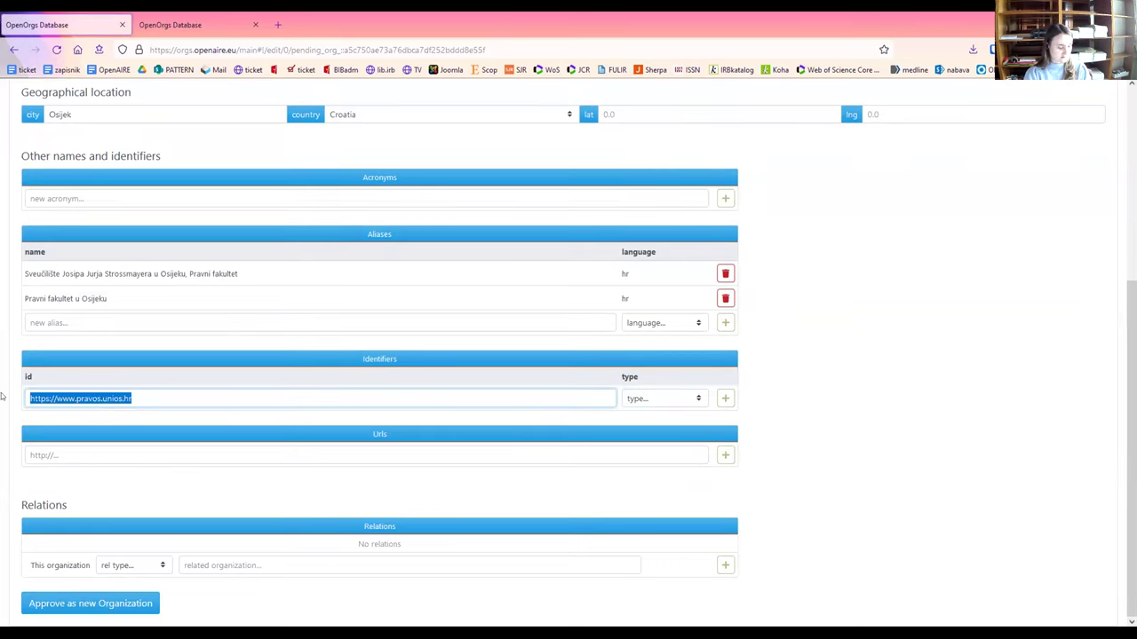
{"action": "key", "text": "ctrl+x"}
{"action": "left_click", "coordinate": [98, 455]}
{"action": "key", "text": "ctrl+v"}
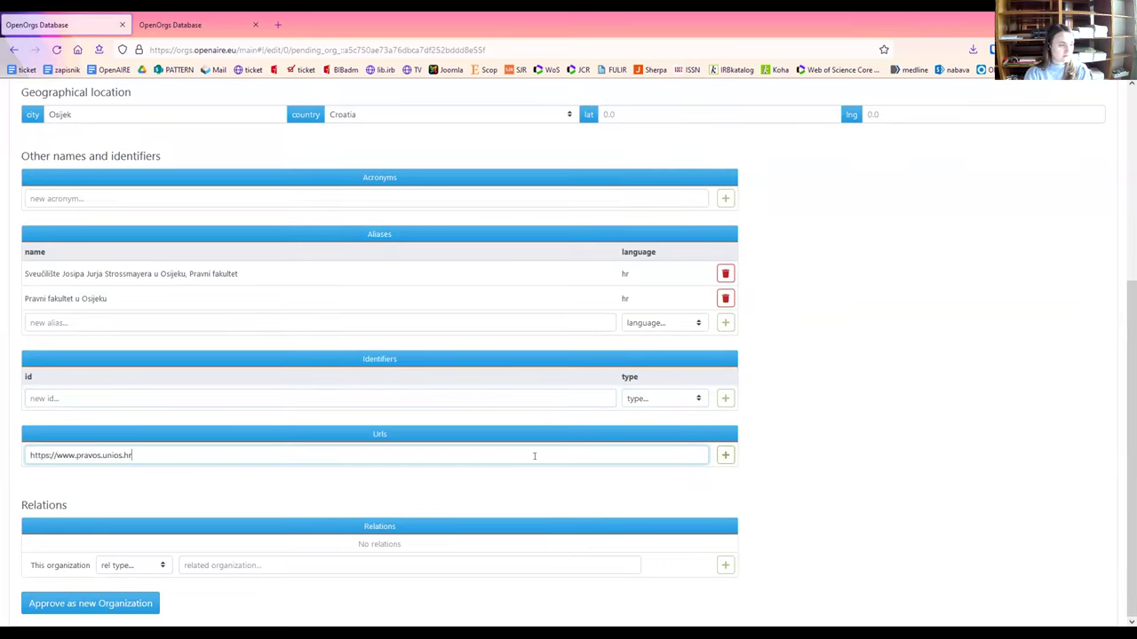
{"action": "left_click", "coordinate": [724, 454]}
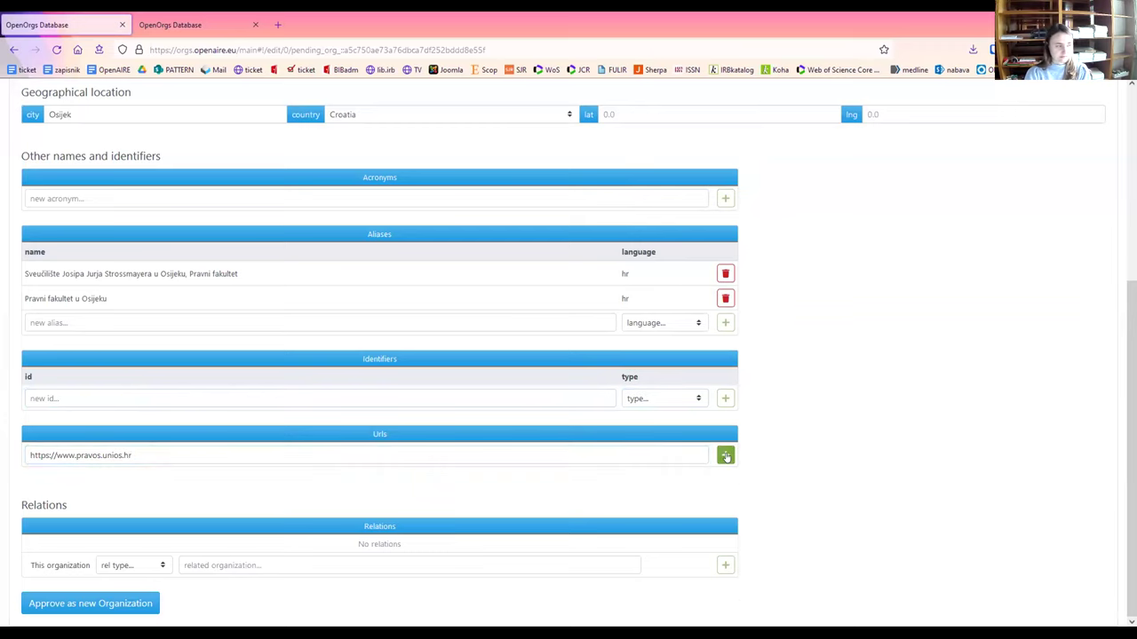
Open the added faculty website link to check that it works, and close the site again.
{"action": "middle_click", "coordinate": [101, 458]}
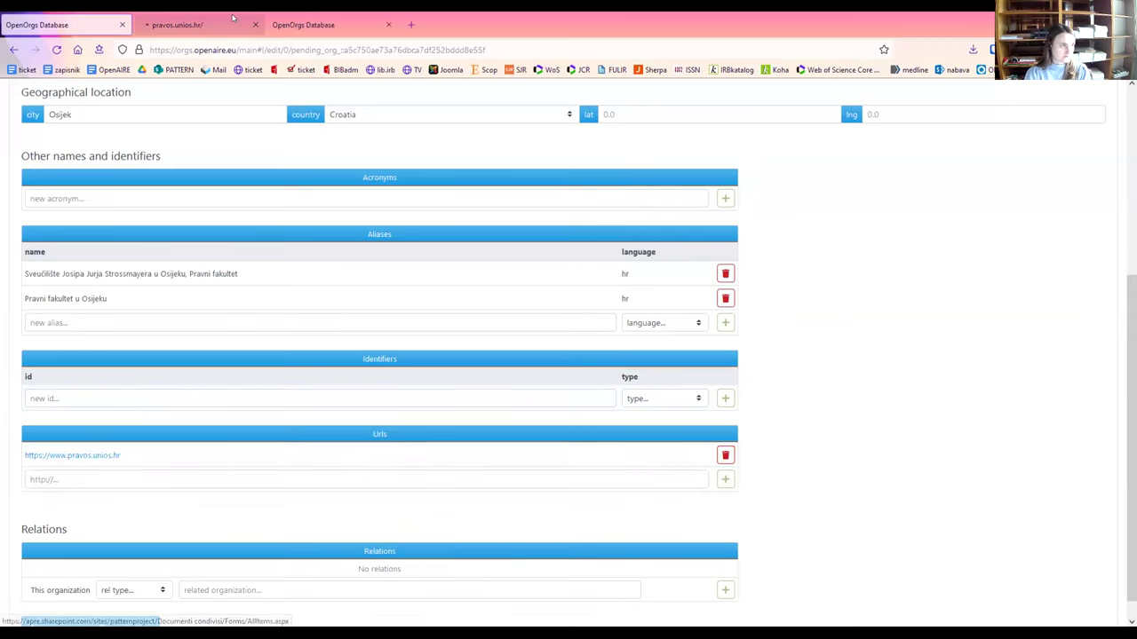
{"action": "left_click", "coordinate": [167, 20]}
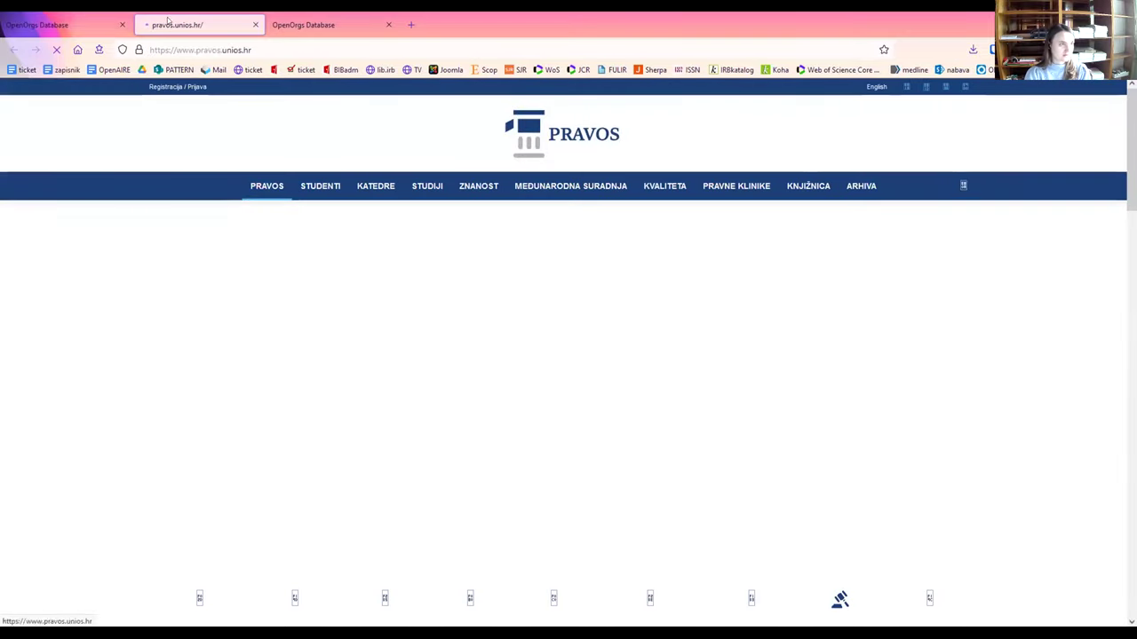
{"action": "middle_click", "coordinate": [167, 20]}
Set up an "is child of" relation and search the related organizations for "josip juraj strossmayer university".
{"action": "scroll", "coordinate": [399, 429], "scroll_direction": "down", "scroll_amount": 1}
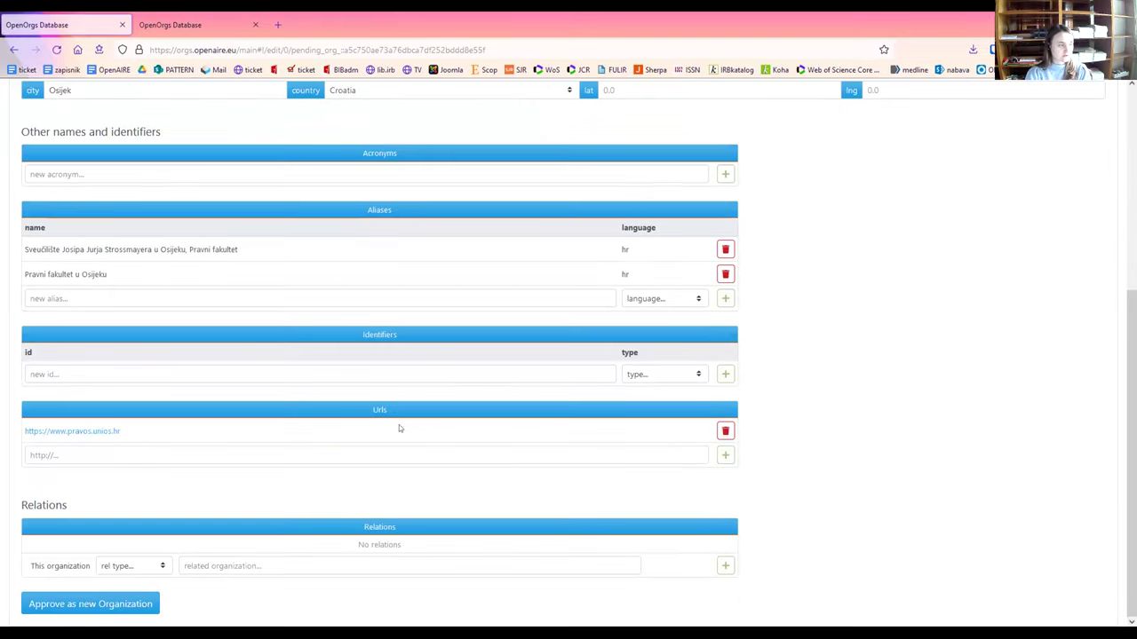
{"action": "left_click", "coordinate": [133, 566]}
{"action": "left_click", "coordinate": [117, 526]}
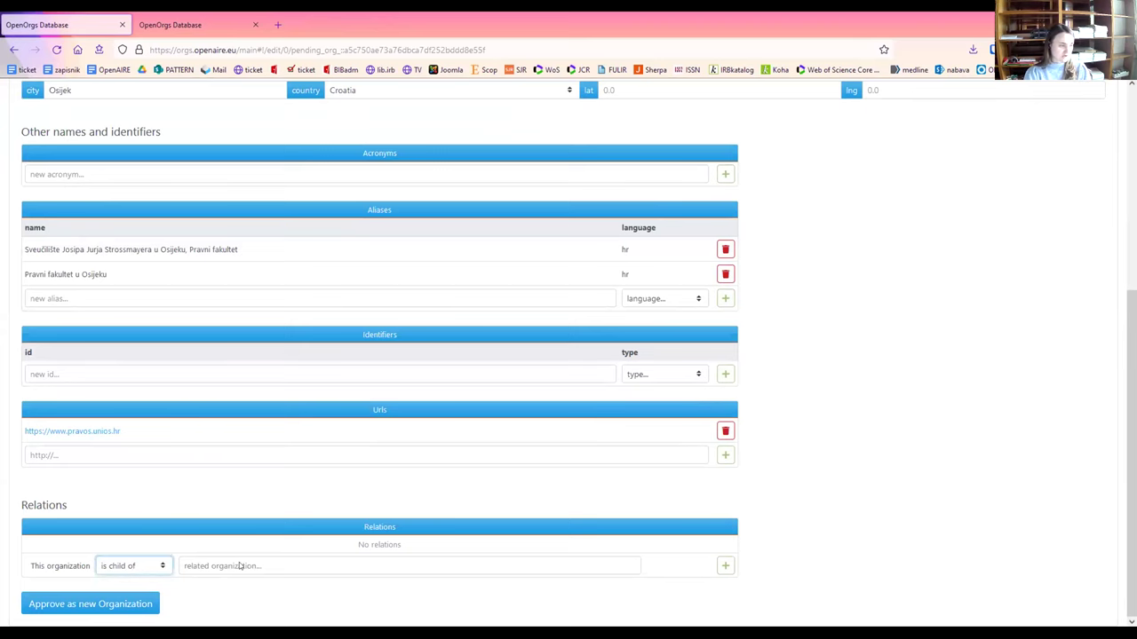
{"action": "left_click", "coordinate": [240, 566]}
{"action": "left_click", "coordinate": [345, 149]}
{"action": "type", "text": "josip juraj o"}
{"action": "key", "text": "BackSpace"}
{"action": "type", "text": "strossmayer university"}
{"action": "left_click", "coordinate": [874, 153]}
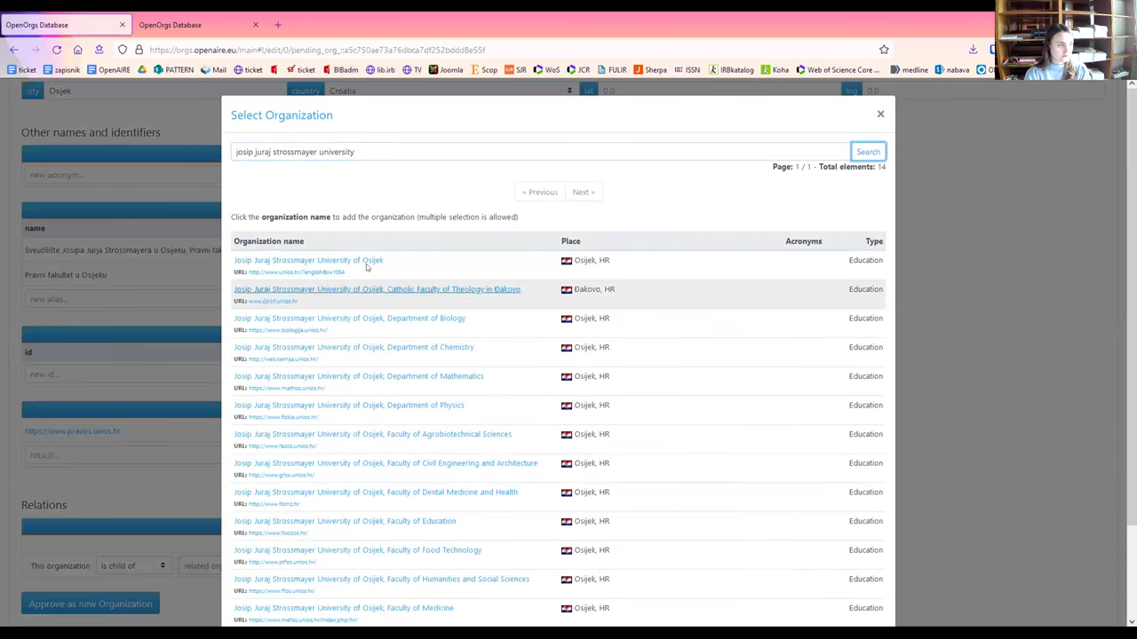
Add Josip Juraj Strossmayer University of Osijek as the parent organization and approve the Faculty of Law as a new organization.
{"action": "left_click", "coordinate": [307, 260]}
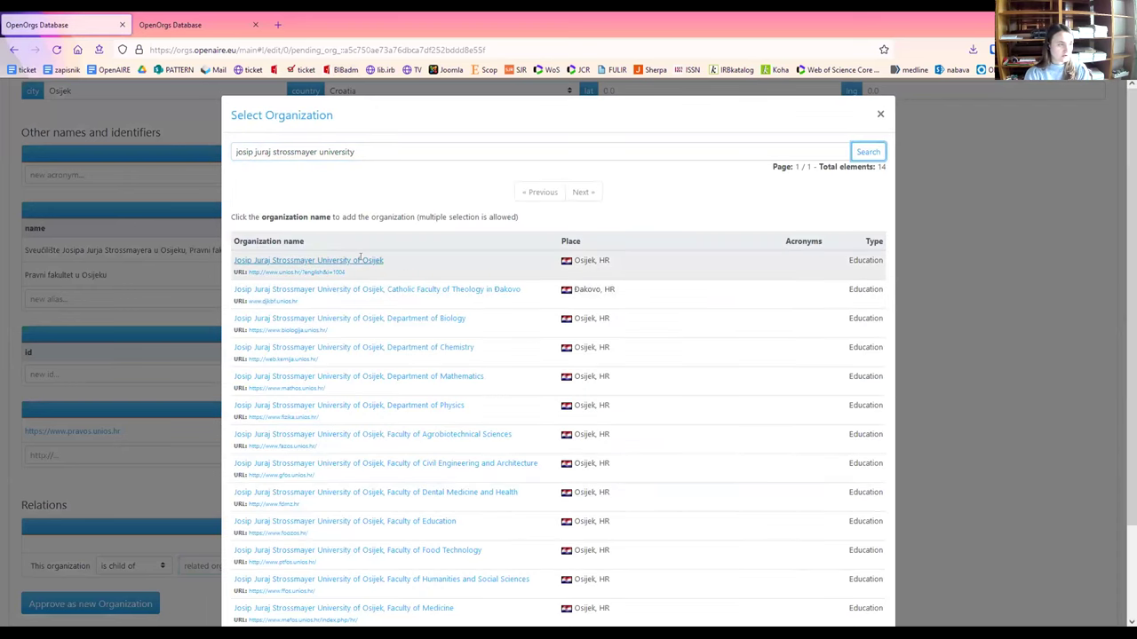
{"action": "scroll", "coordinate": [787, 542], "scroll_direction": "down", "scroll_amount": 2}
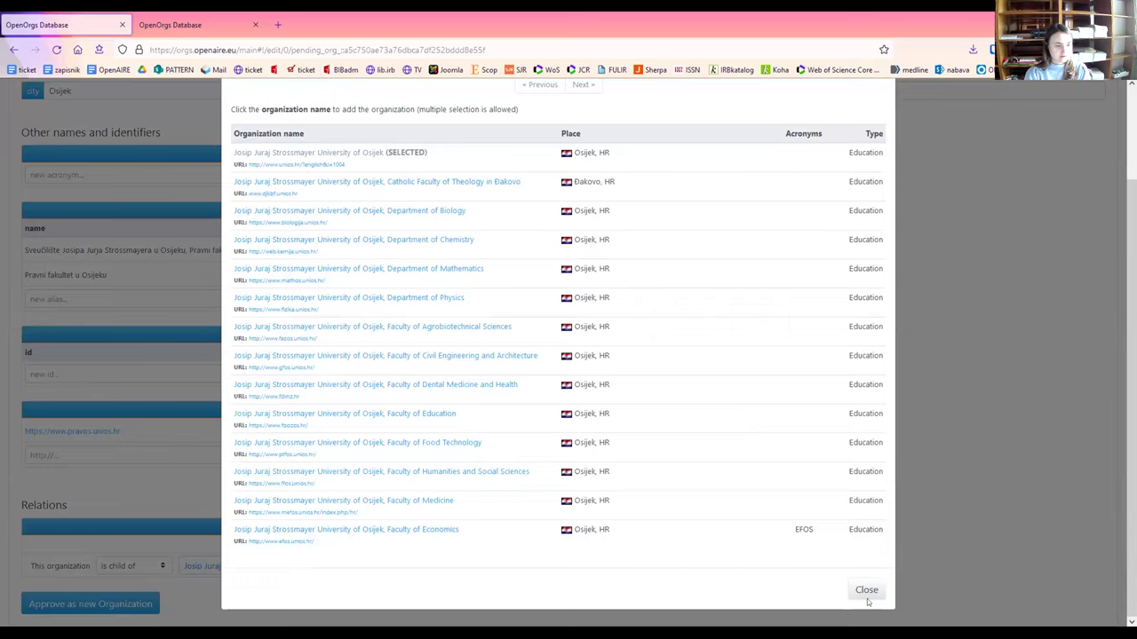
{"action": "key", "text": "Escape"}
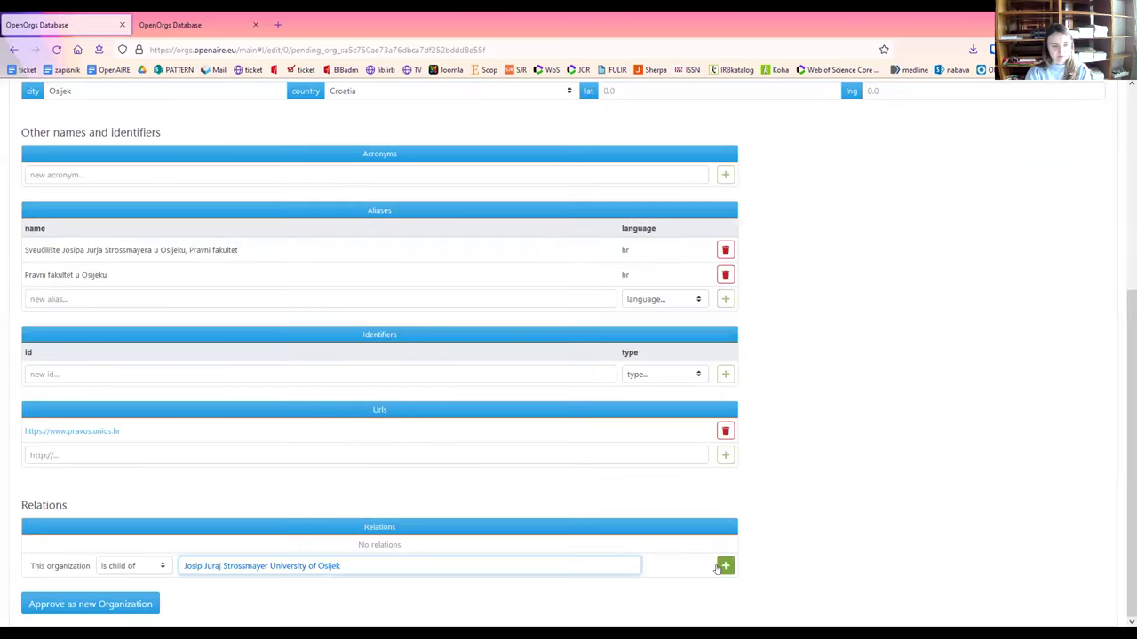
{"action": "left_click", "coordinate": [723, 566]}
{"action": "scroll", "coordinate": [348, 465], "scroll_direction": "down", "scroll_amount": 1}
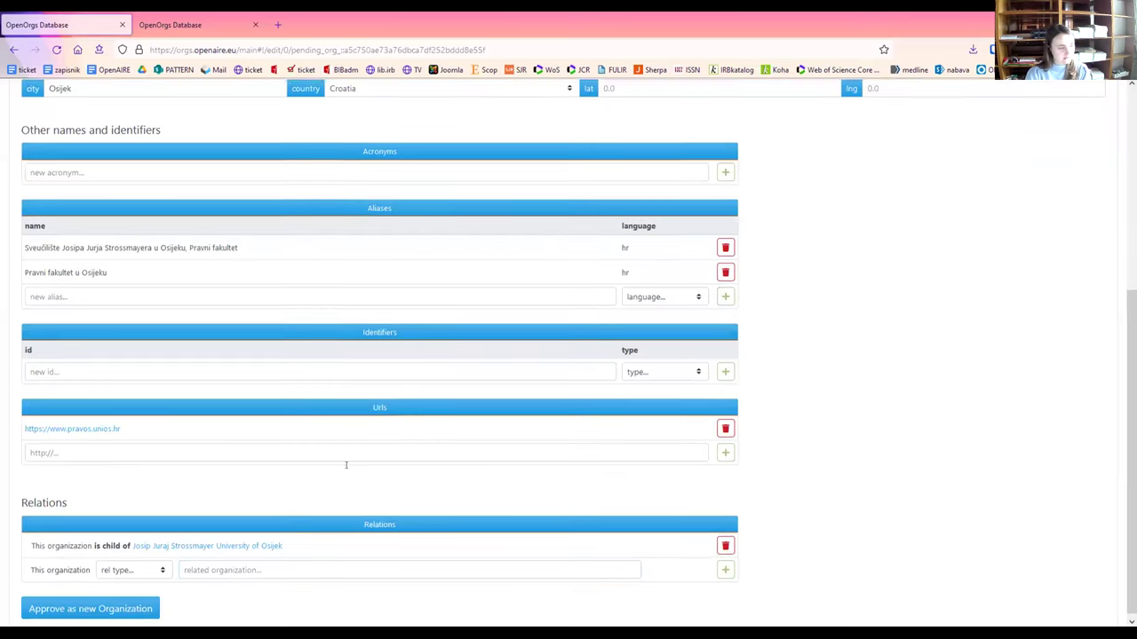
{"action": "left_click", "coordinate": [113, 603]}
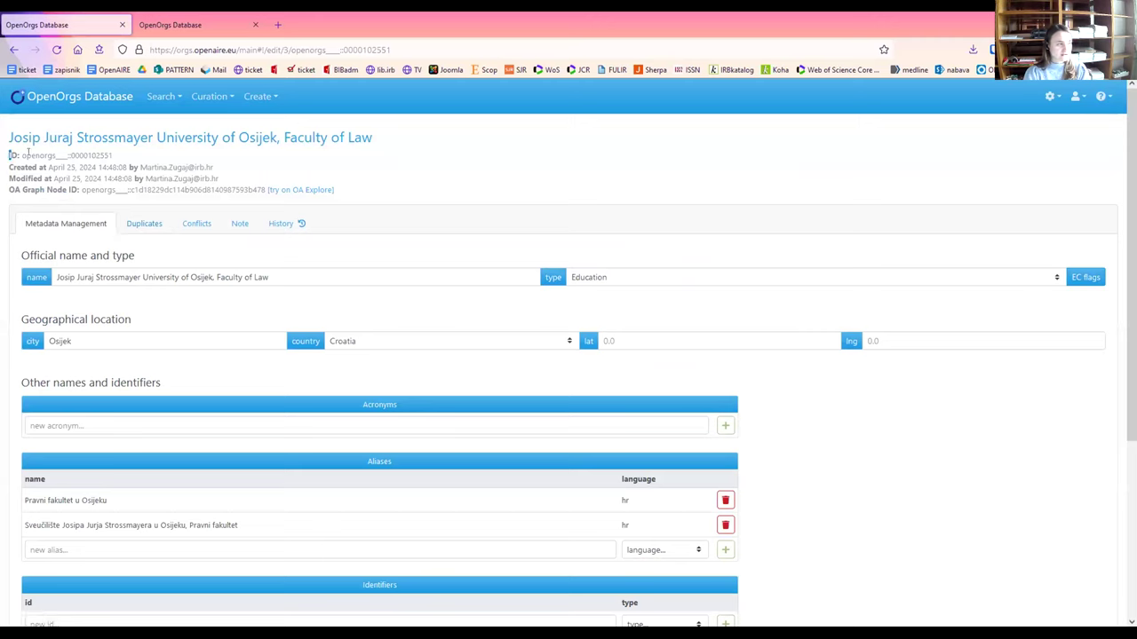
Review the approved Faculty of Law record: its ID and creation details, duplicates, conflicts and metadata.
{"action": "left_click_drag", "start_coordinate": [6, 155], "coordinate": [128, 154]}
{"action": "left_click", "coordinate": [94, 170]}
{"action": "left_click_drag", "start_coordinate": [12, 160], "coordinate": [71, 179]}
{"action": "left_click", "coordinate": [33, 160]}
{"action": "left_click", "coordinate": [66, 177]}
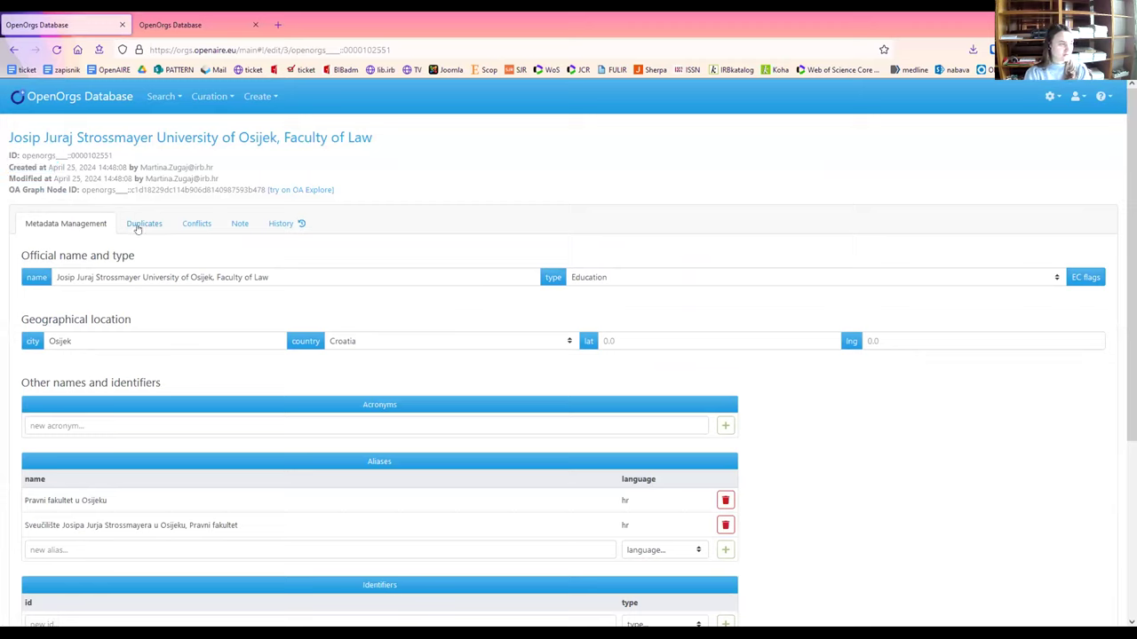
{"action": "left_click", "coordinate": [138, 226]}
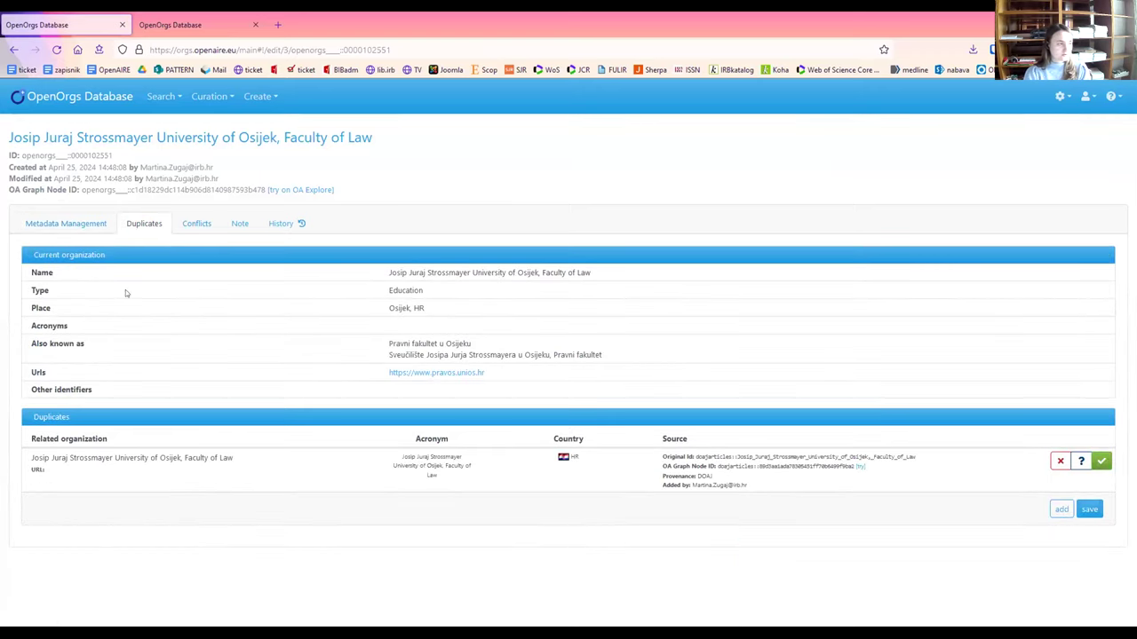
{"action": "left_click", "coordinate": [186, 227]}
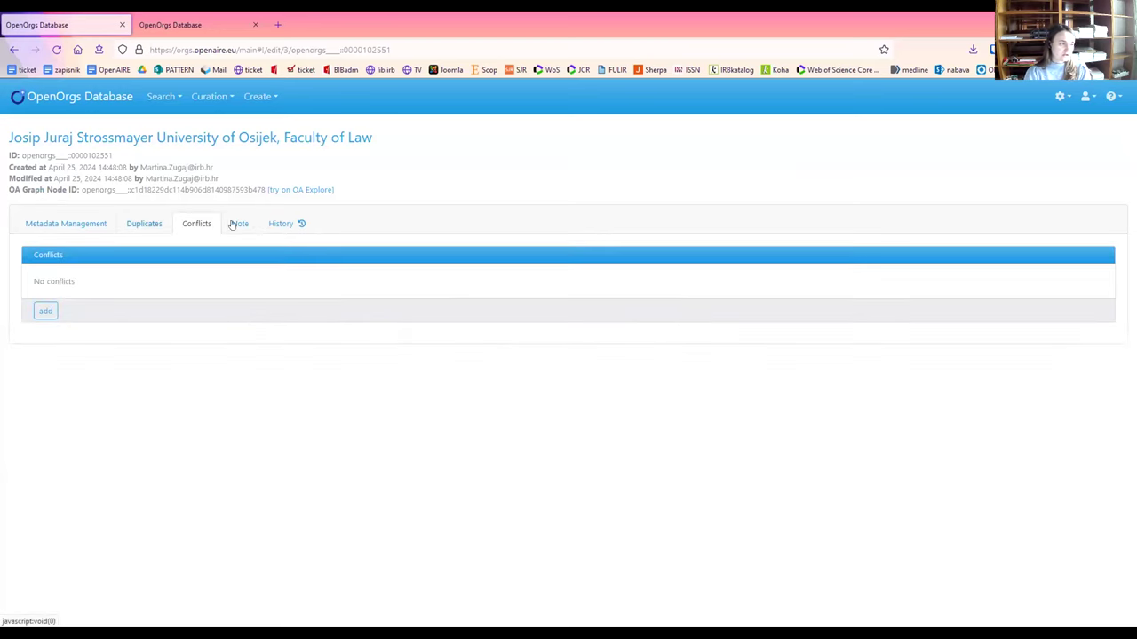
{"action": "left_click", "coordinate": [80, 222]}
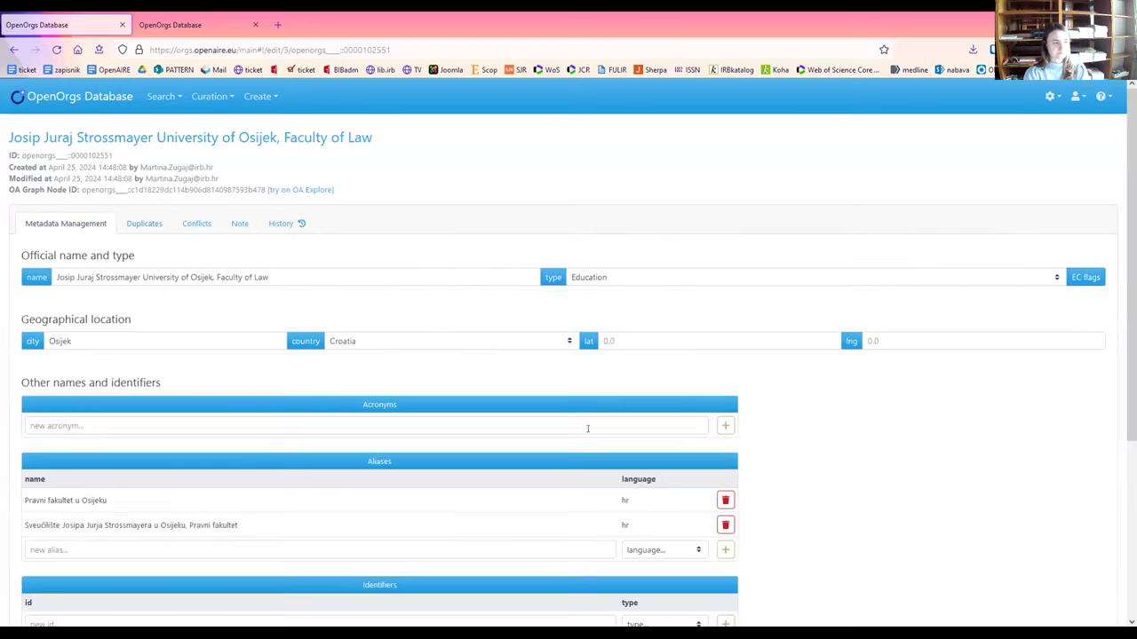
{"action": "scroll", "coordinate": [587, 428], "scroll_direction": "down", "scroll_amount": 3}
{"action": "scroll", "coordinate": [587, 428], "scroll_direction": "up", "scroll_amount": 3}
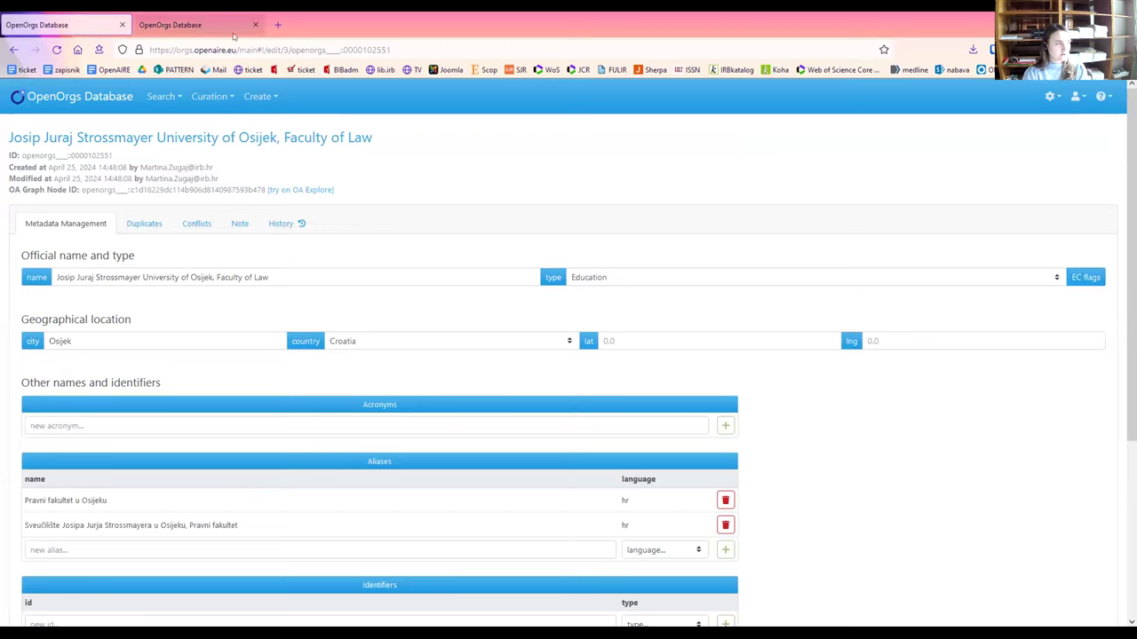
Open the list of organizations with new duplicates and restrict it to Croatia (HR).
{"action": "left_click", "coordinate": [216, 99]}
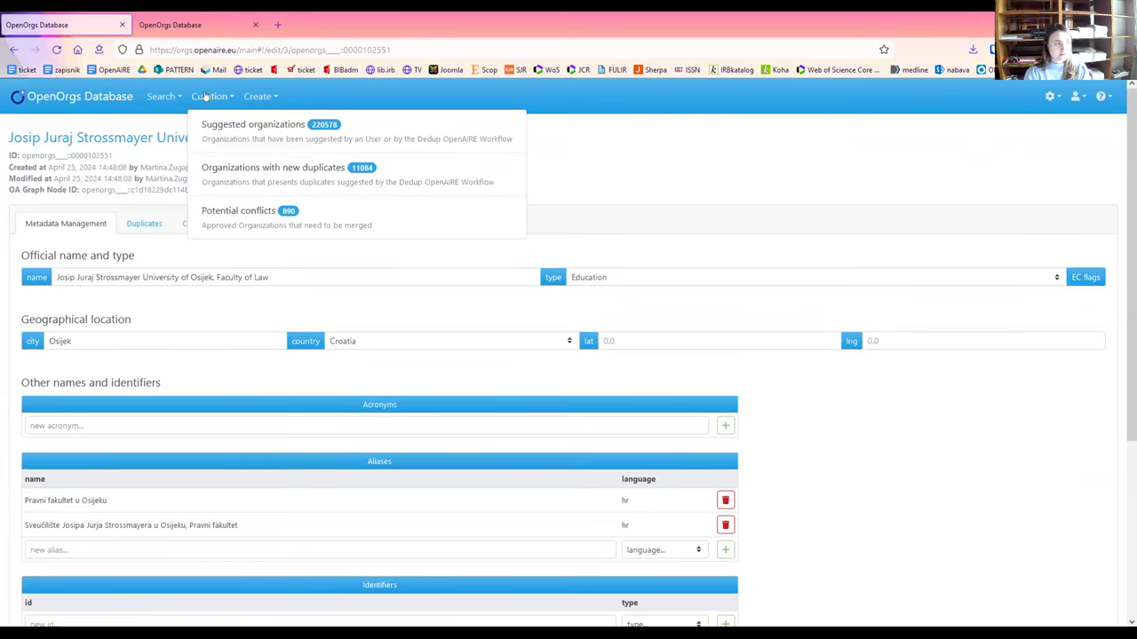
{"action": "left_click", "coordinate": [207, 100]}
{"action": "left_click", "coordinate": [206, 99]}
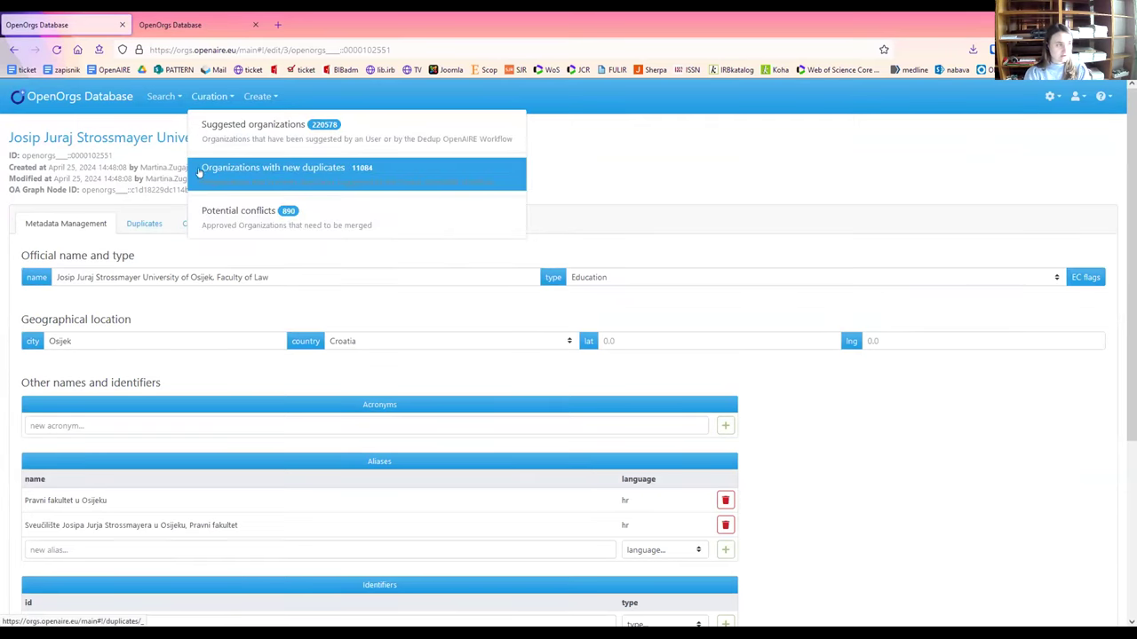
{"action": "left_click", "coordinate": [338, 180]}
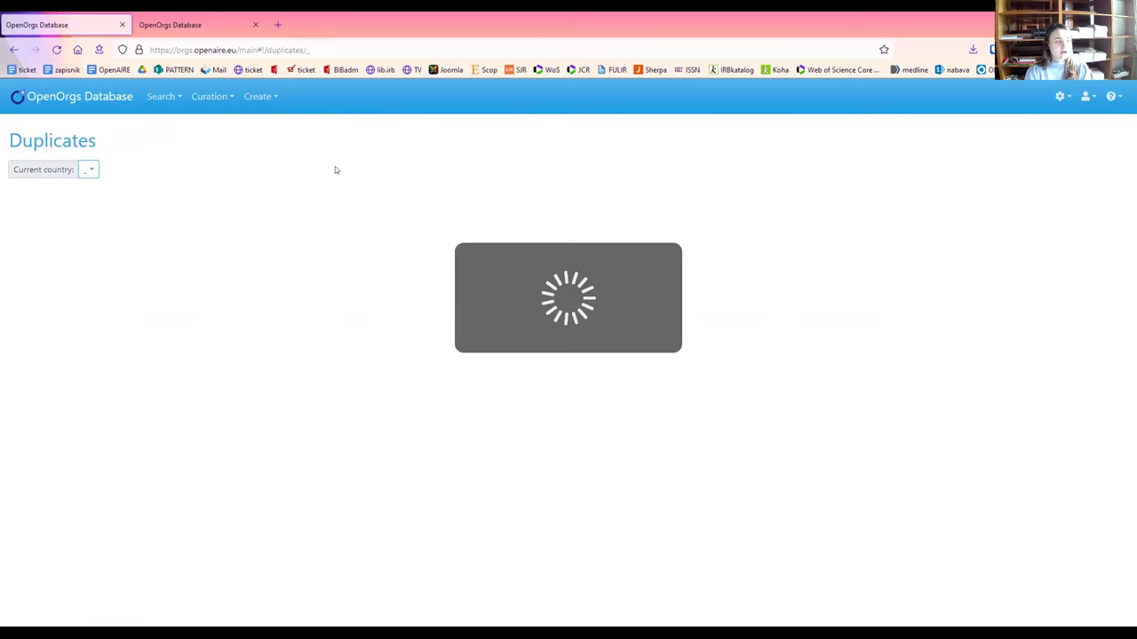
{"action": "left_click", "coordinate": [93, 168]}
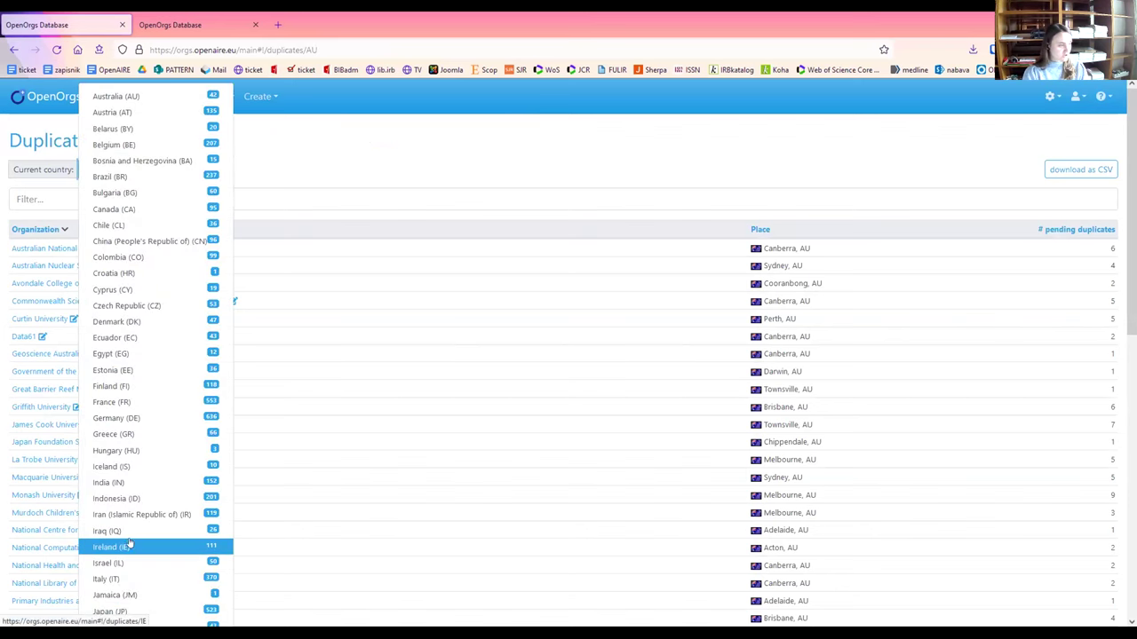
{"action": "left_click", "coordinate": [150, 273]}
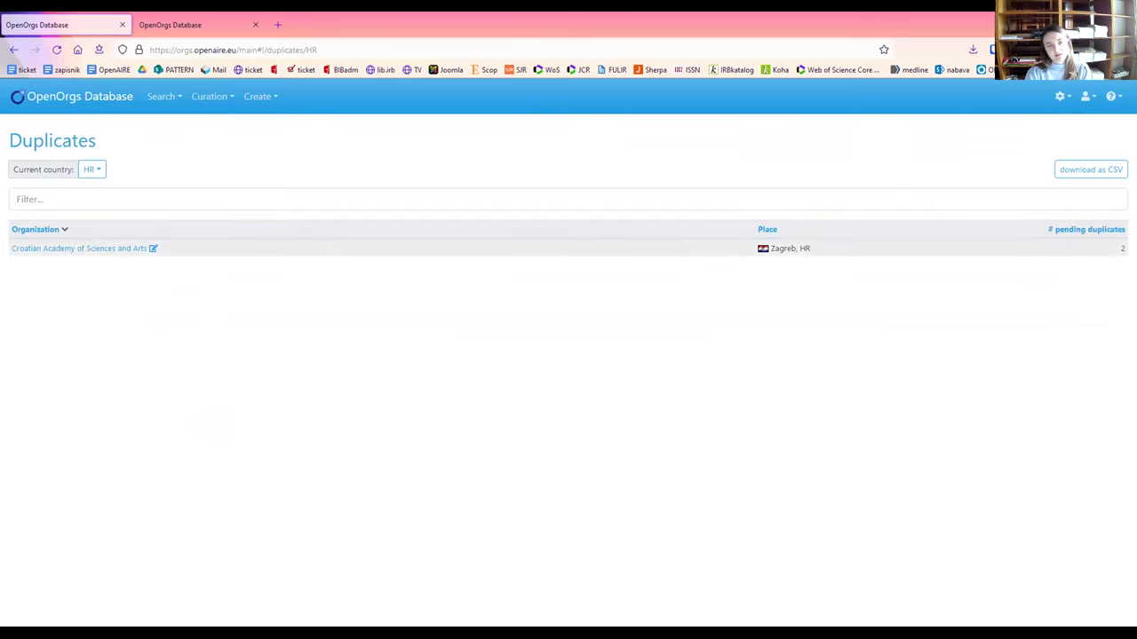
Open the Croatian Academy of Sciences and Arts entry and examine its registered details, accepted duplicates and pending duplicates.
{"action": "left_click", "coordinate": [82, 252]}
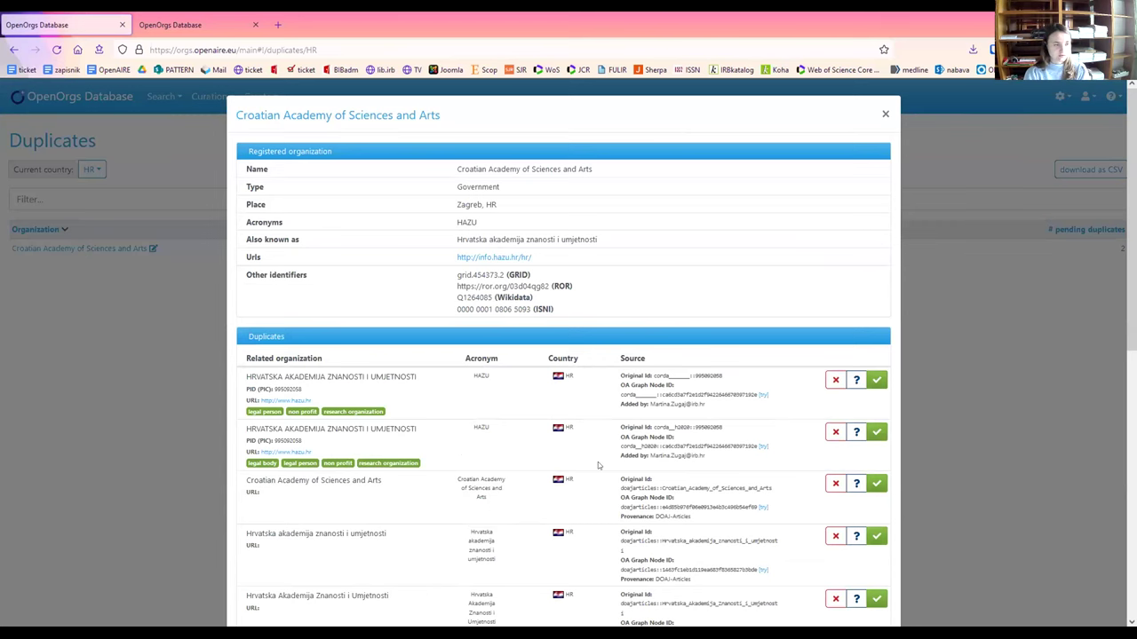
{"action": "scroll", "coordinate": [502, 447], "scroll_direction": "down", "scroll_amount": 3}
{"action": "scroll", "coordinate": [502, 447], "scroll_direction": "up", "scroll_amount": 3}
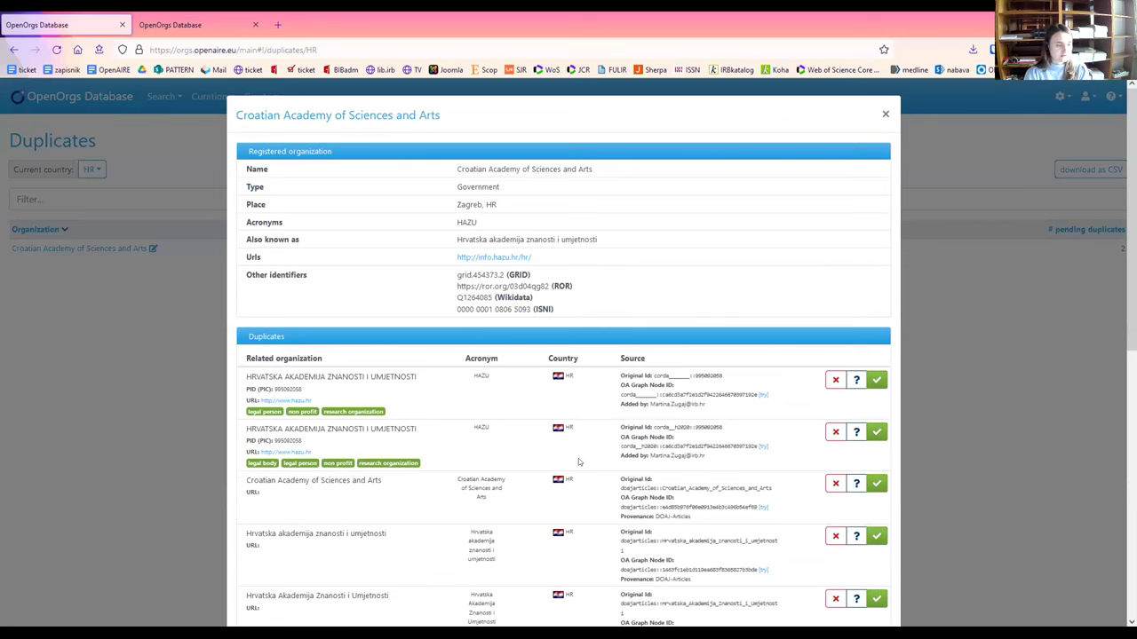
{"action": "scroll", "coordinate": [580, 457], "scroll_direction": "down", "scroll_amount": 10}
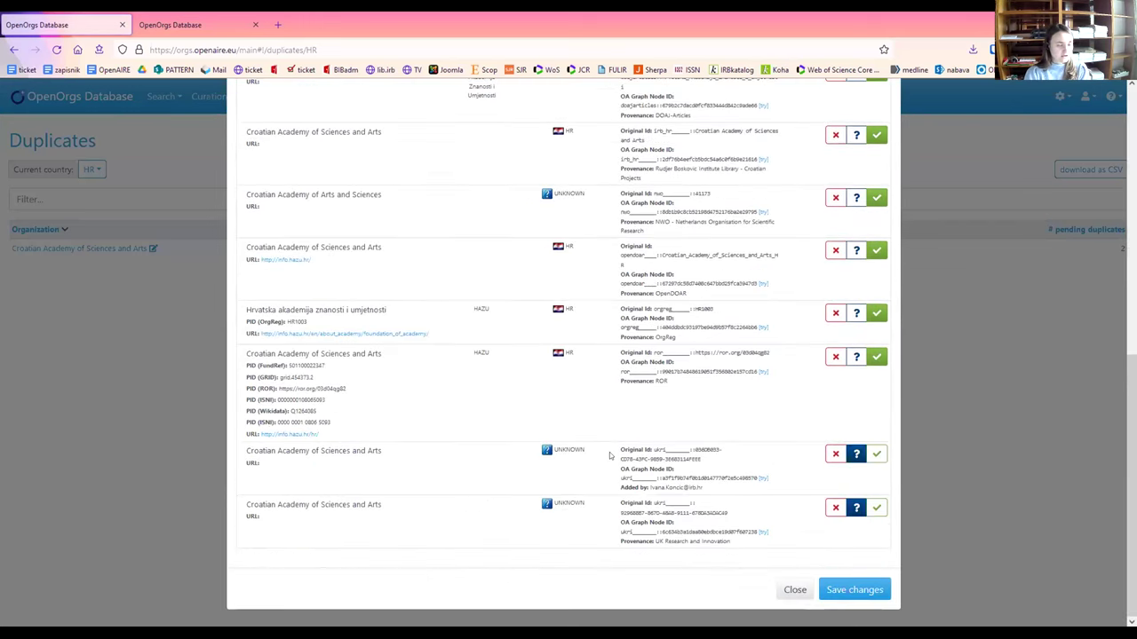
{"action": "scroll", "coordinate": [610, 456], "scroll_direction": "up", "scroll_amount": 10}
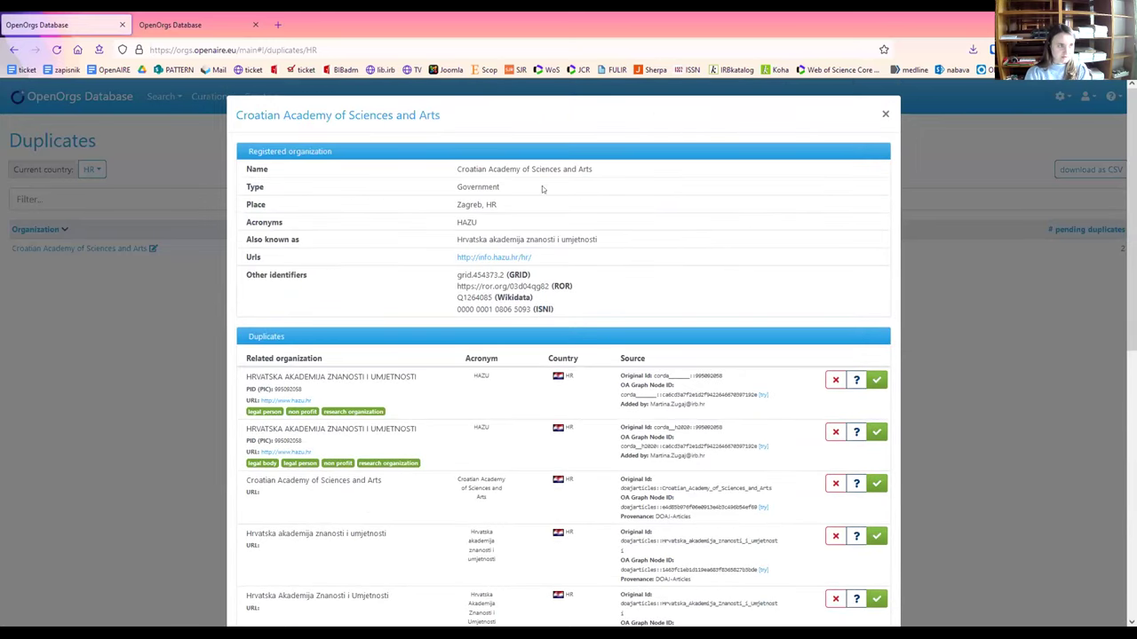
{"action": "scroll", "coordinate": [653, 293], "scroll_direction": "down", "scroll_amount": 3}
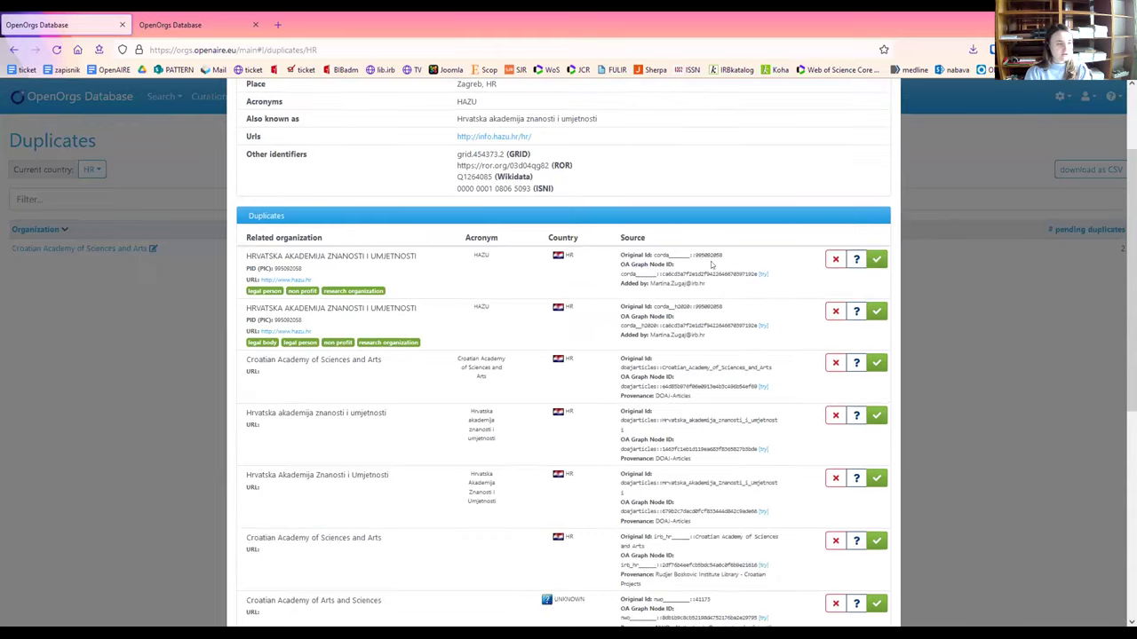
{"action": "scroll", "coordinate": [721, 224], "scroll_direction": "down", "scroll_amount": 5}
{"action": "scroll", "coordinate": [759, 367], "scroll_direction": "down", "scroll_amount": 5}
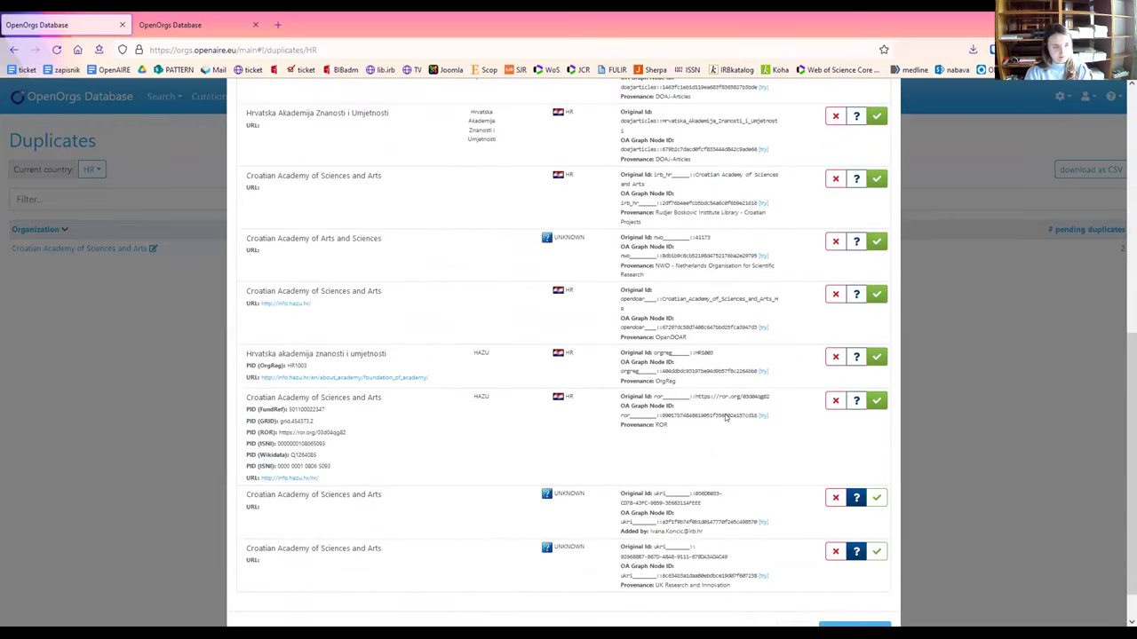
{"action": "scroll", "coordinate": [755, 400], "scroll_direction": "down", "scroll_amount": 2}
{"action": "scroll", "coordinate": [794, 459], "scroll_direction": "up", "scroll_amount": 5}
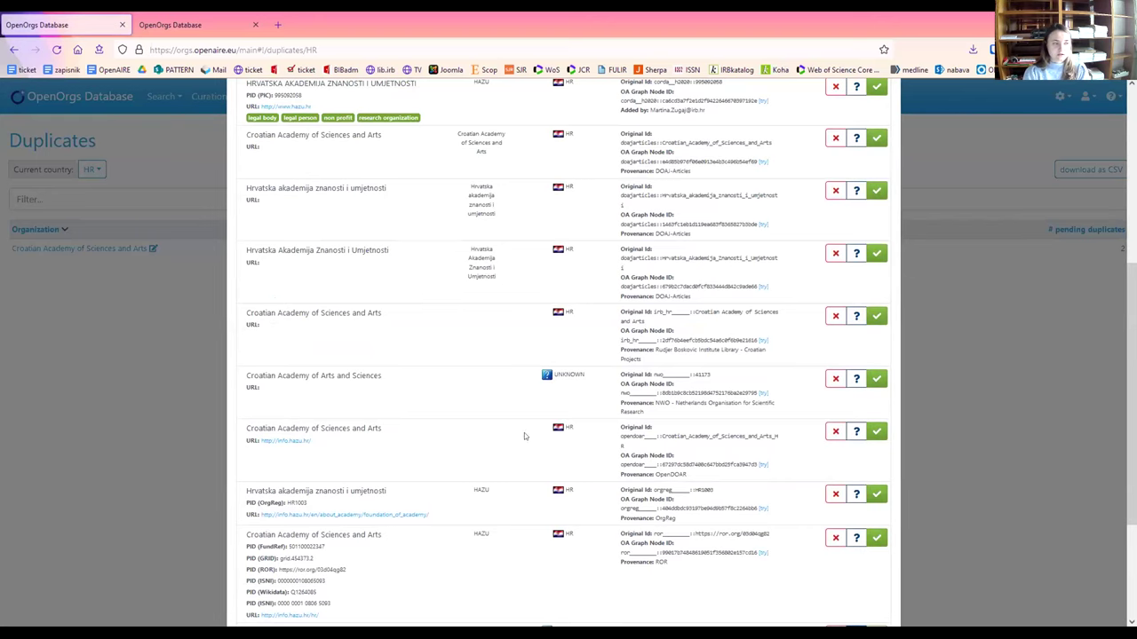
{"action": "scroll", "coordinate": [471, 395], "scroll_direction": "down", "scroll_amount": 3}
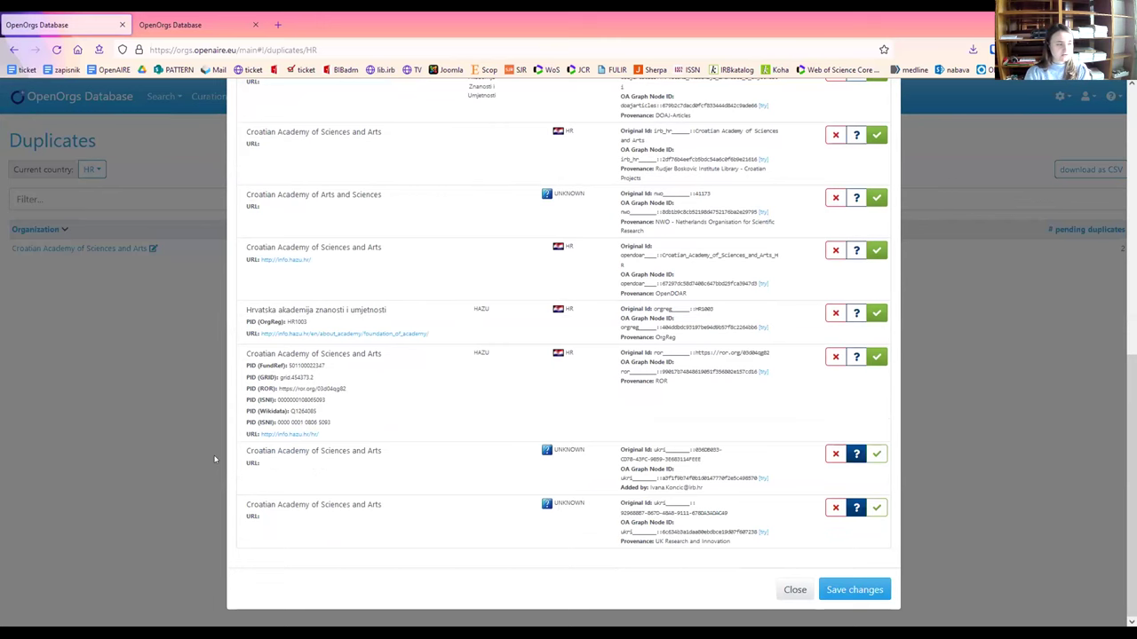
Accept both pending duplicates of the Croatian Academy of Sciences and Arts with unknown country and save the changes.
{"action": "scroll", "coordinate": [420, 455], "scroll_direction": "up", "scroll_amount": 6}
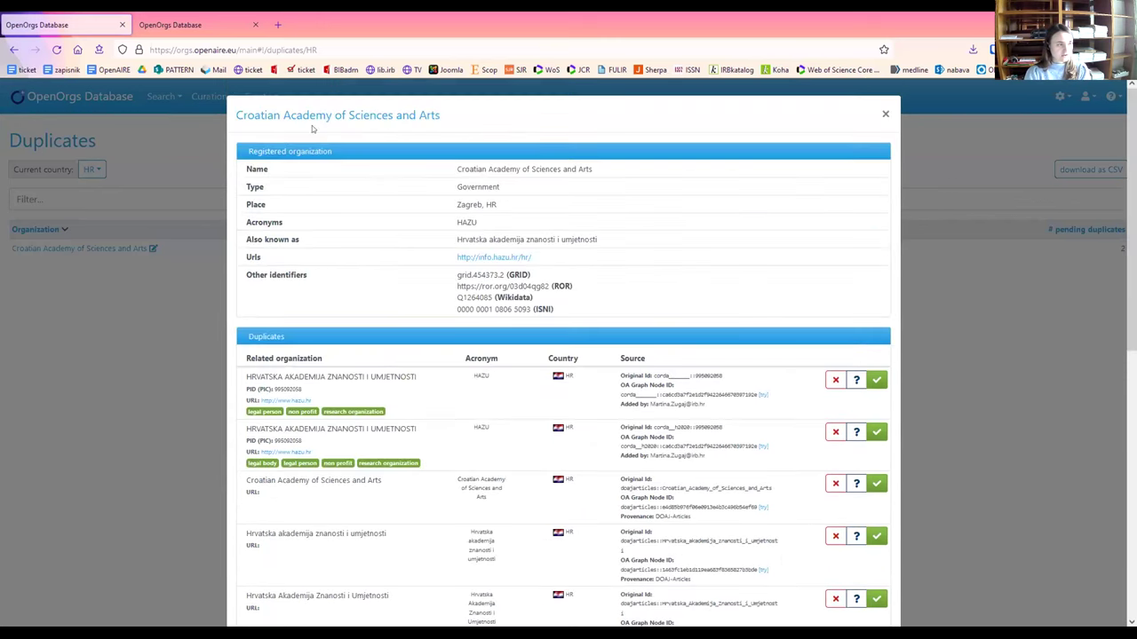
{"action": "scroll", "coordinate": [469, 470], "scroll_direction": "down", "scroll_amount": 4}
{"action": "scroll", "coordinate": [469, 467], "scroll_direction": "down", "scroll_amount": 3}
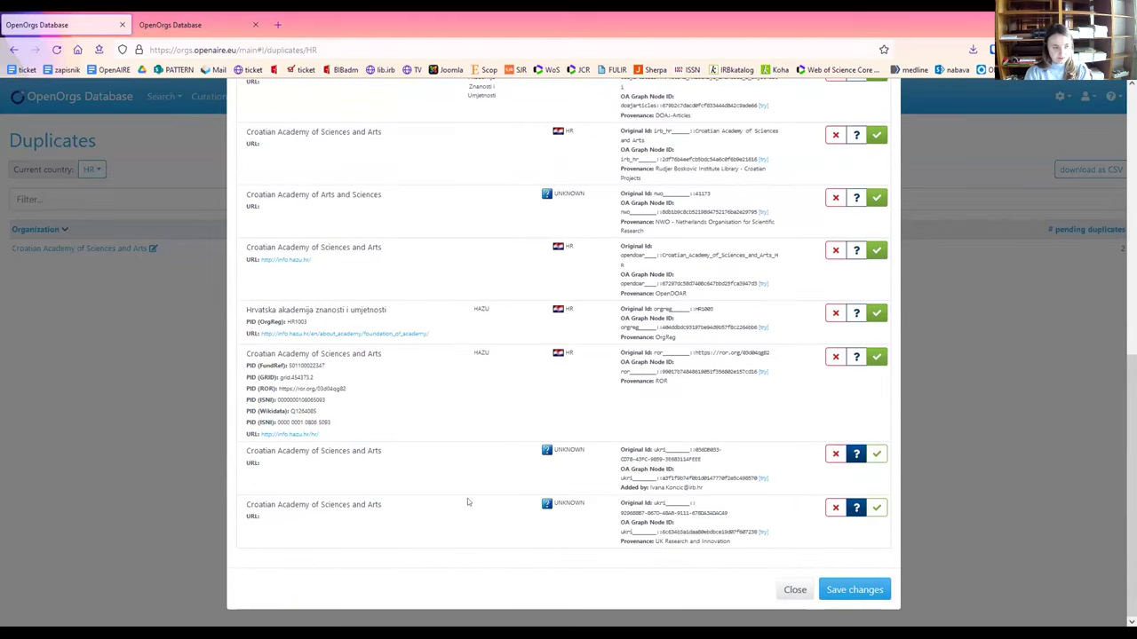
{"action": "left_click_drag", "start_coordinate": [245, 451], "coordinate": [380, 450]}
{"action": "left_click", "coordinate": [458, 486]}
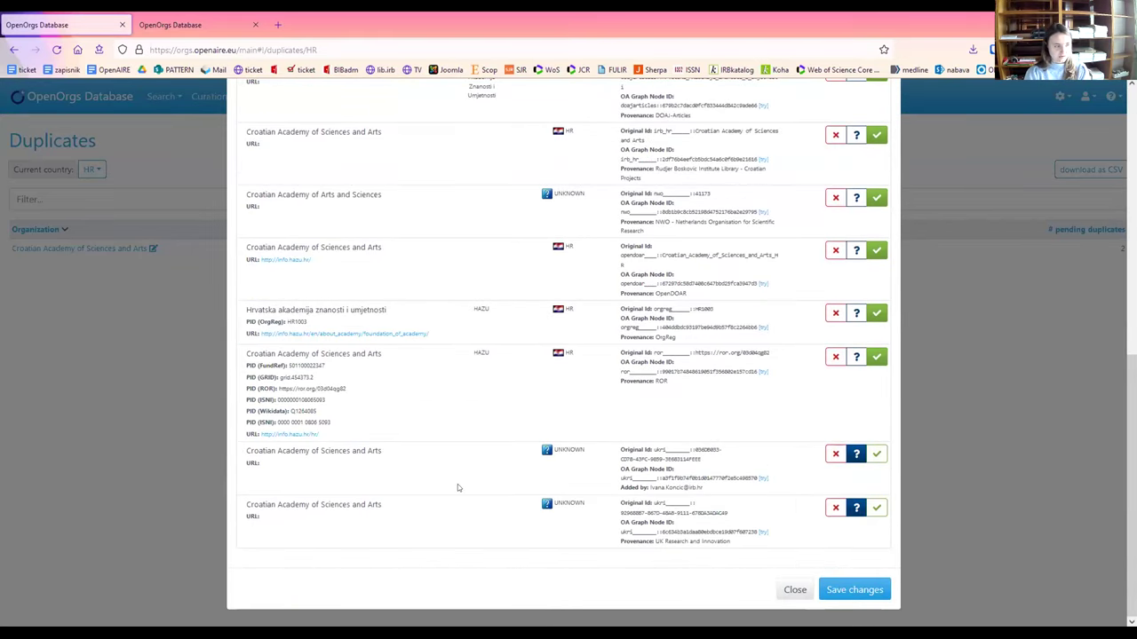
{"action": "left_click", "coordinate": [875, 454]}
{"action": "left_click", "coordinate": [873, 508]}
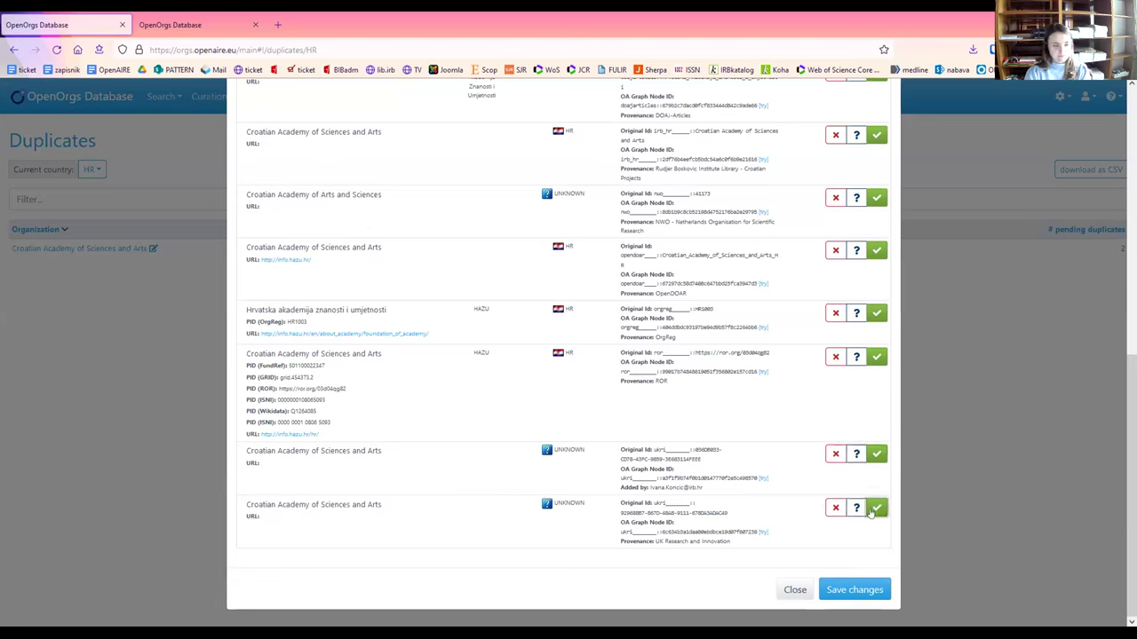
{"action": "left_click", "coordinate": [848, 592]}
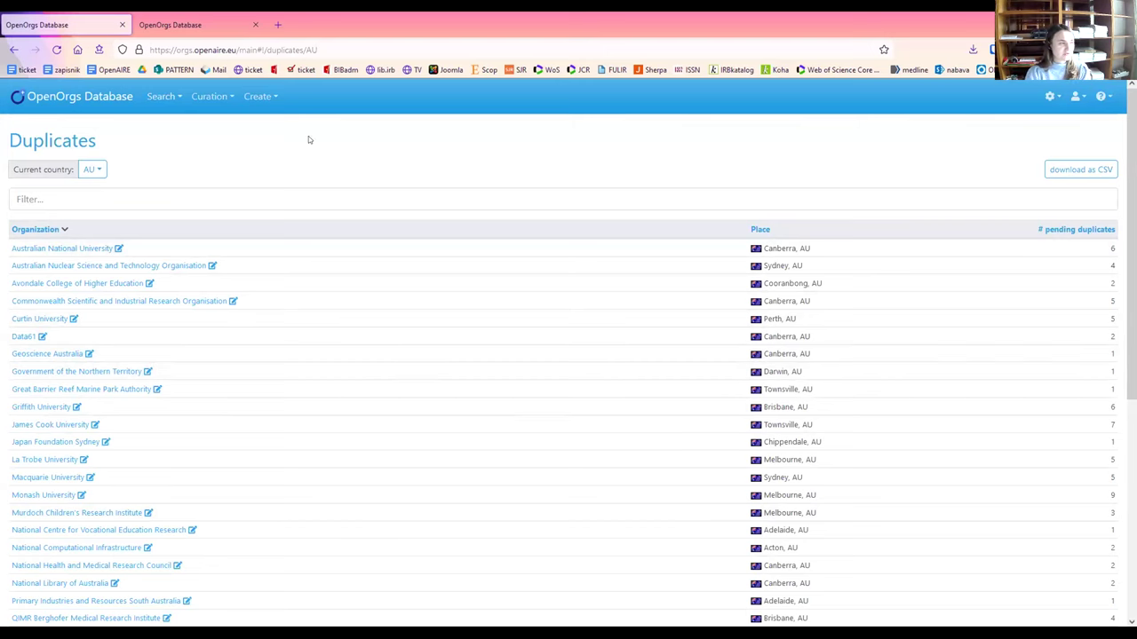
Open the list of potential conflicts and restrict it to Ireland (IE).
{"action": "left_click", "coordinate": [206, 96]}
{"action": "left_click", "coordinate": [217, 98]}
{"action": "left_click", "coordinate": [222, 96]}
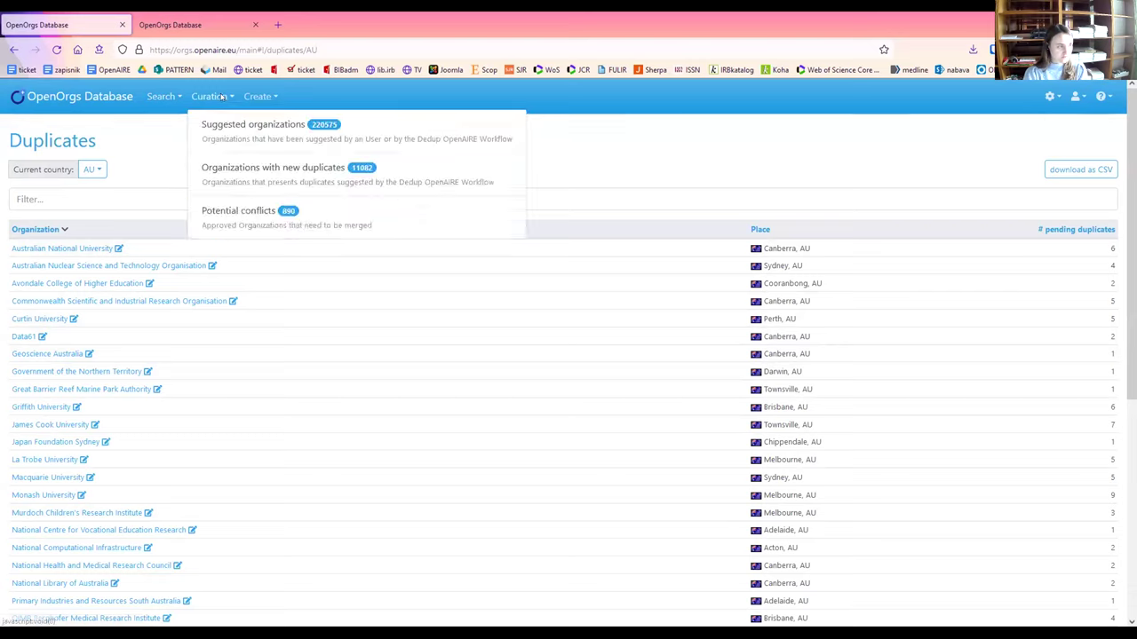
{"action": "left_click", "coordinate": [290, 217]}
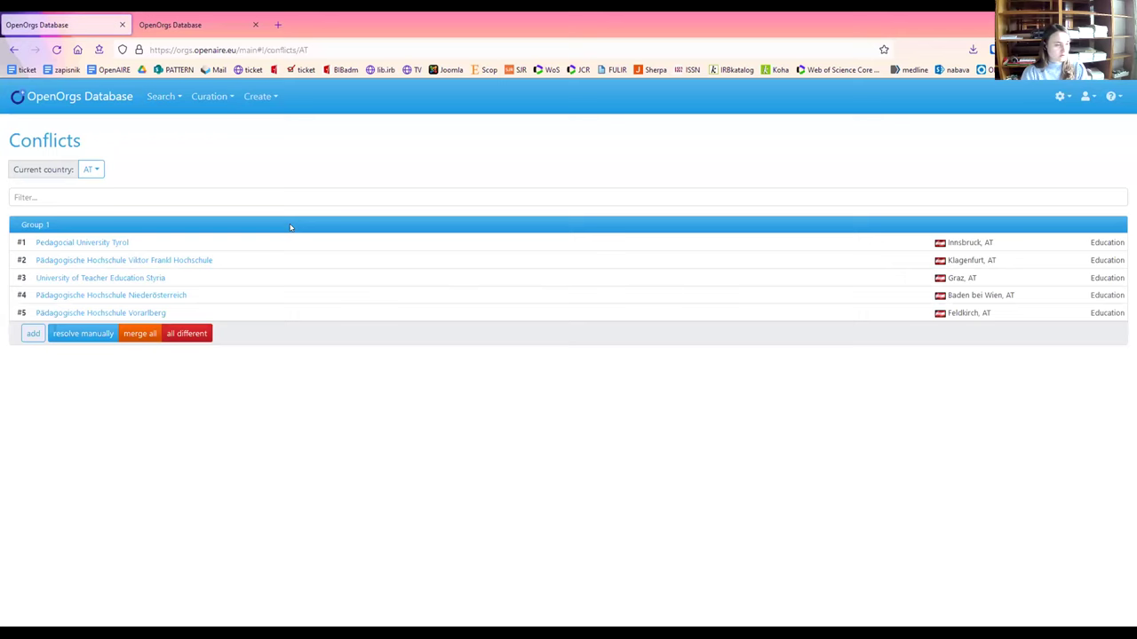
{"action": "left_click", "coordinate": [91, 169]}
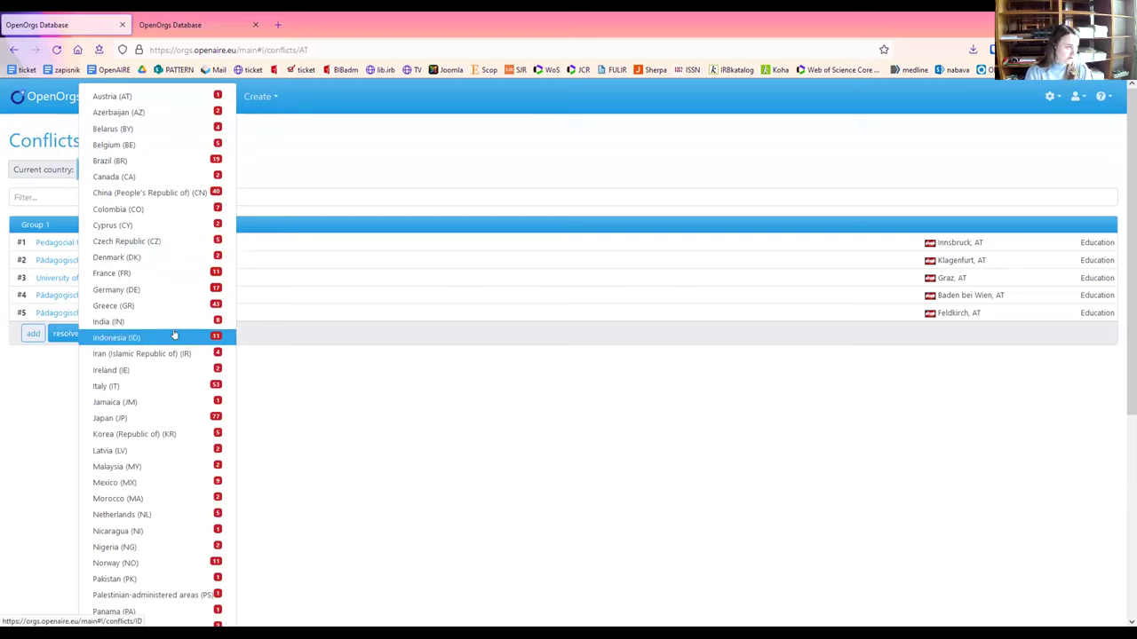
{"action": "left_click", "coordinate": [157, 371]}
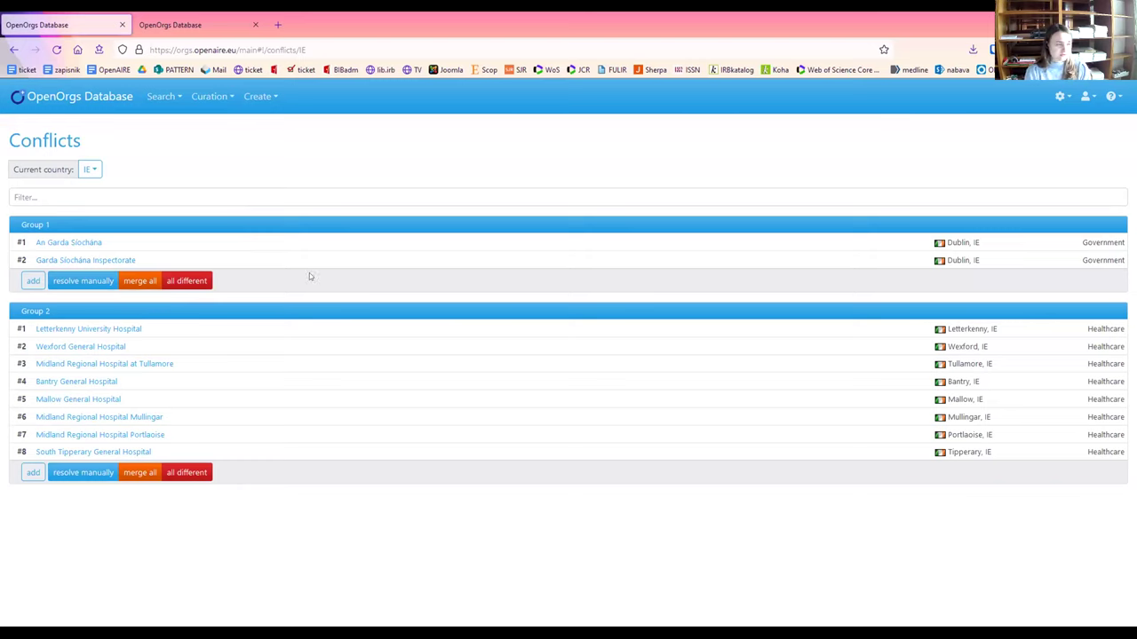
Try grouping Garda Síochána Inspectorate as secondary organization under An Garda Síochána as main in manual conflict resolution, and discard the grouping.
{"action": "left_click", "coordinate": [83, 281]}
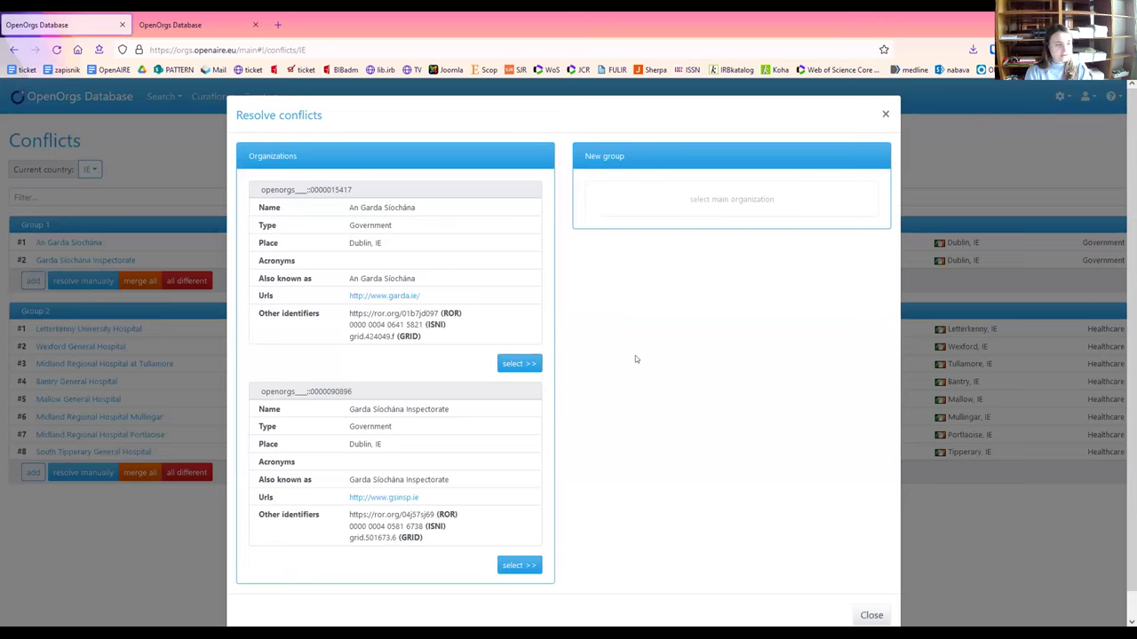
{"action": "left_click", "coordinate": [514, 365]}
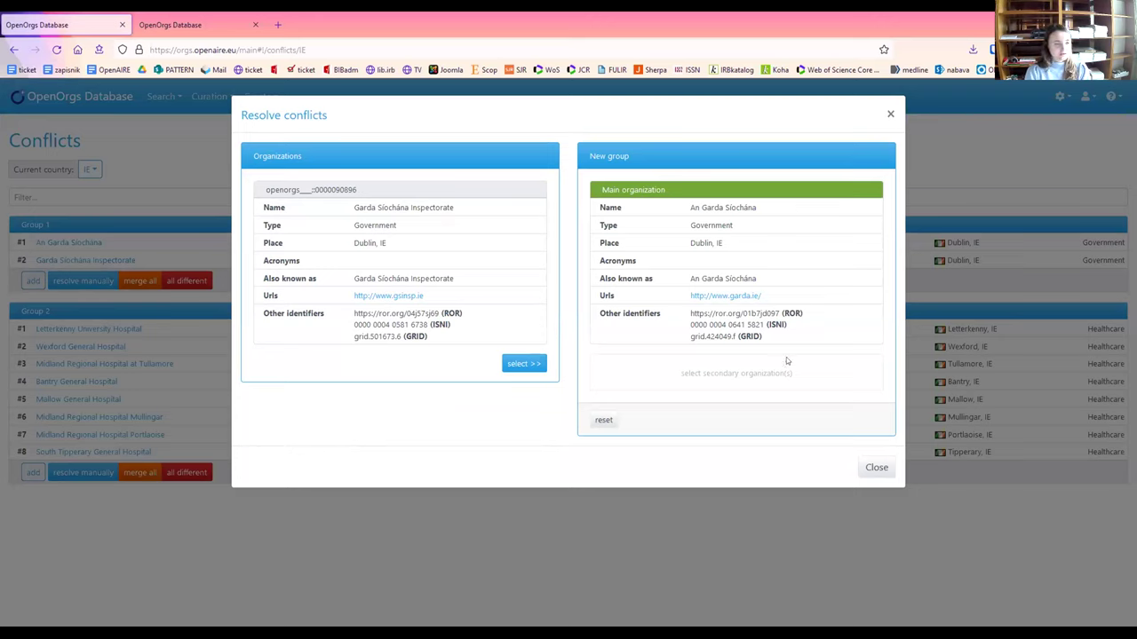
{"action": "left_click", "coordinate": [537, 362]}
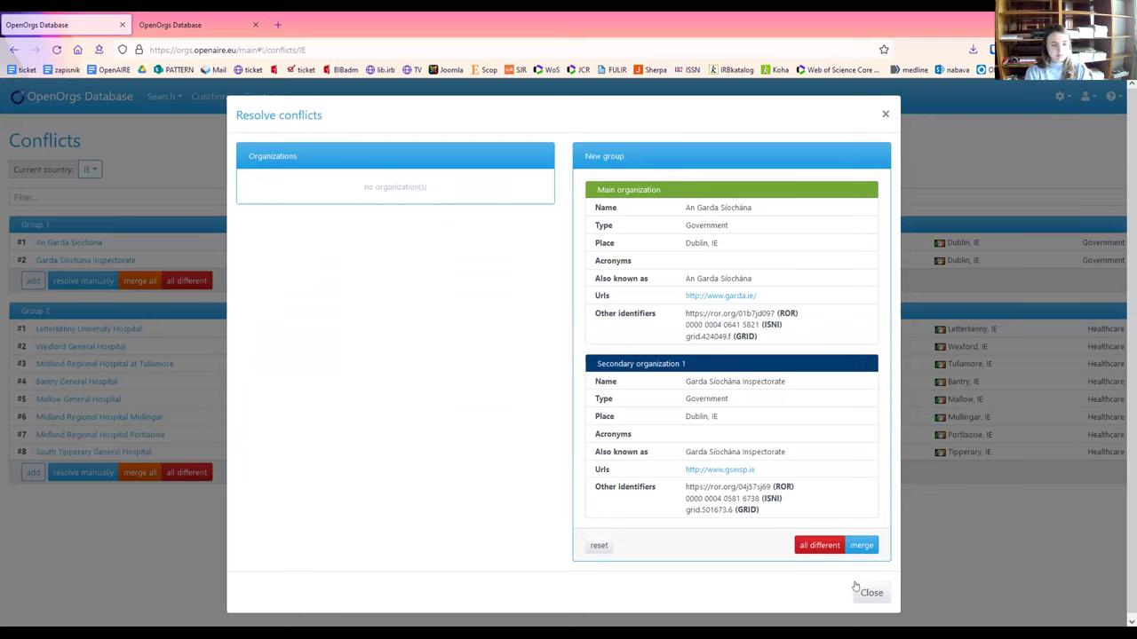
{"action": "left_click", "coordinate": [593, 545]}
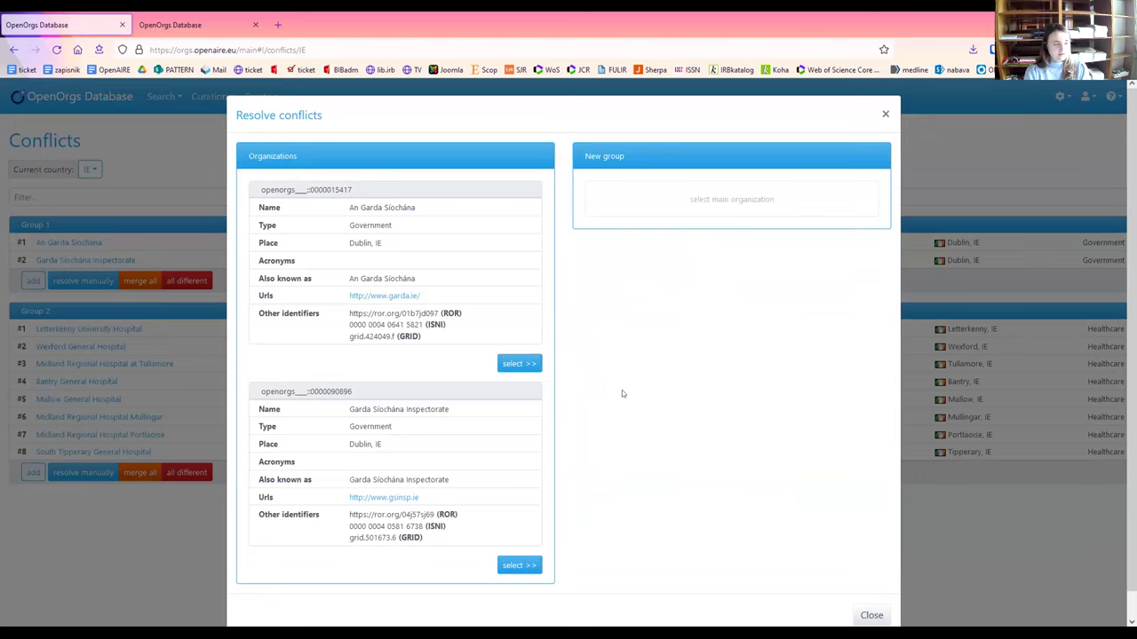
{"action": "scroll", "coordinate": [717, 372], "scroll_direction": "down", "scroll_amount": 1}
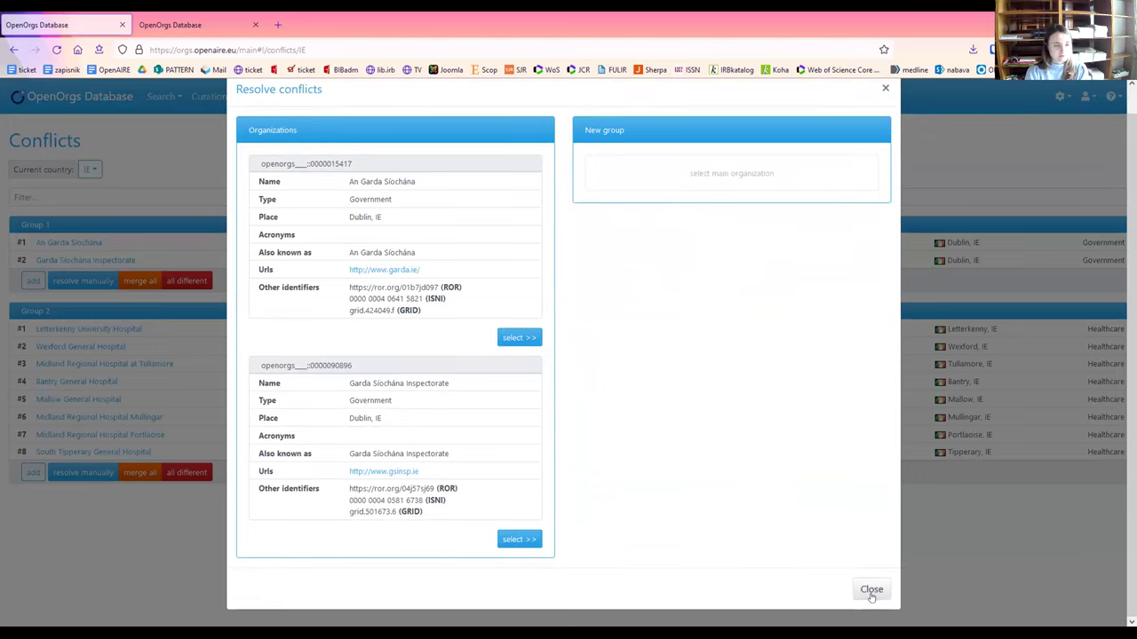
{"action": "left_click", "coordinate": [871, 590]}
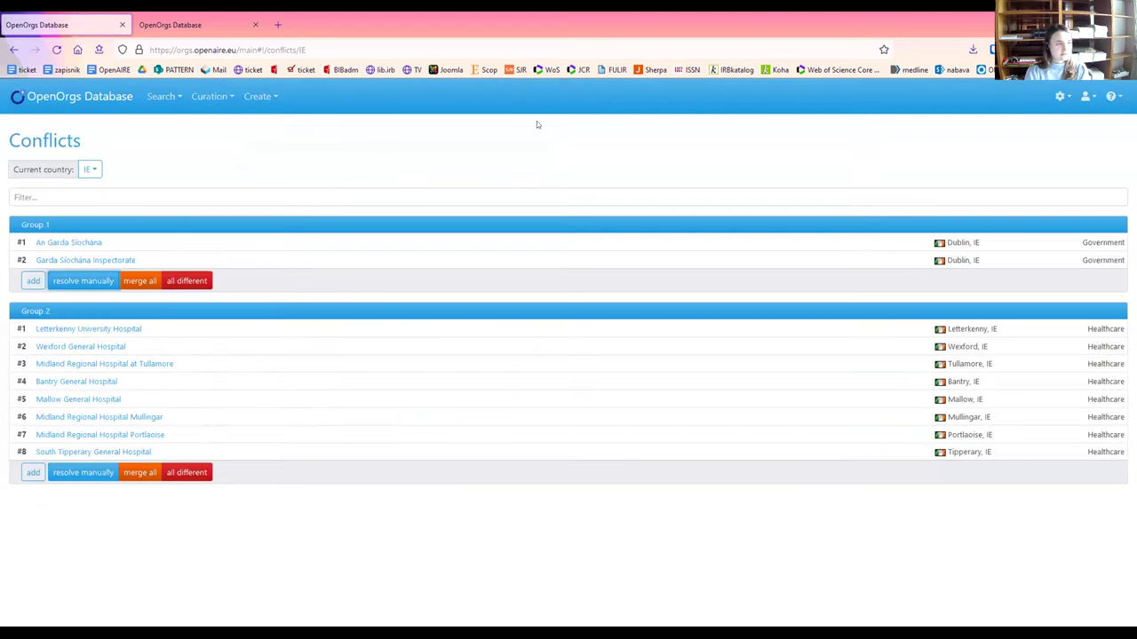
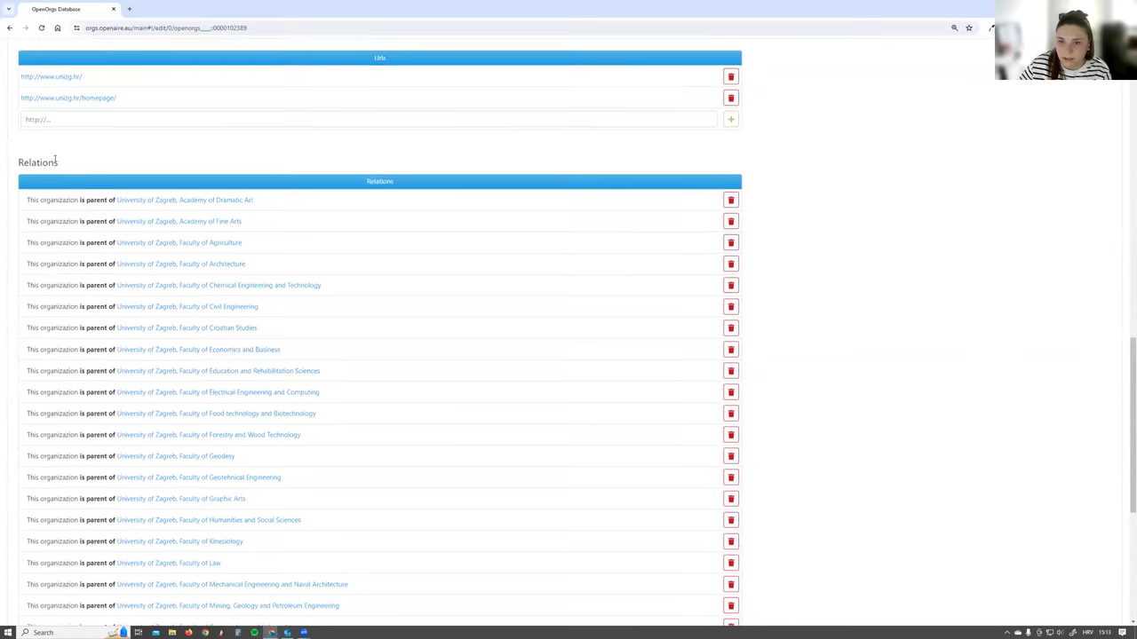
Examine the University of Zagreb record: its names, identifiers, URLs and the full list of parent and merge relations.
{"action": "scroll", "coordinate": [264, 207], "scroll_direction": "down", "scroll_amount": 2}
{"action": "scroll", "coordinate": [264, 207], "scroll_direction": "down", "scroll_amount": 3}
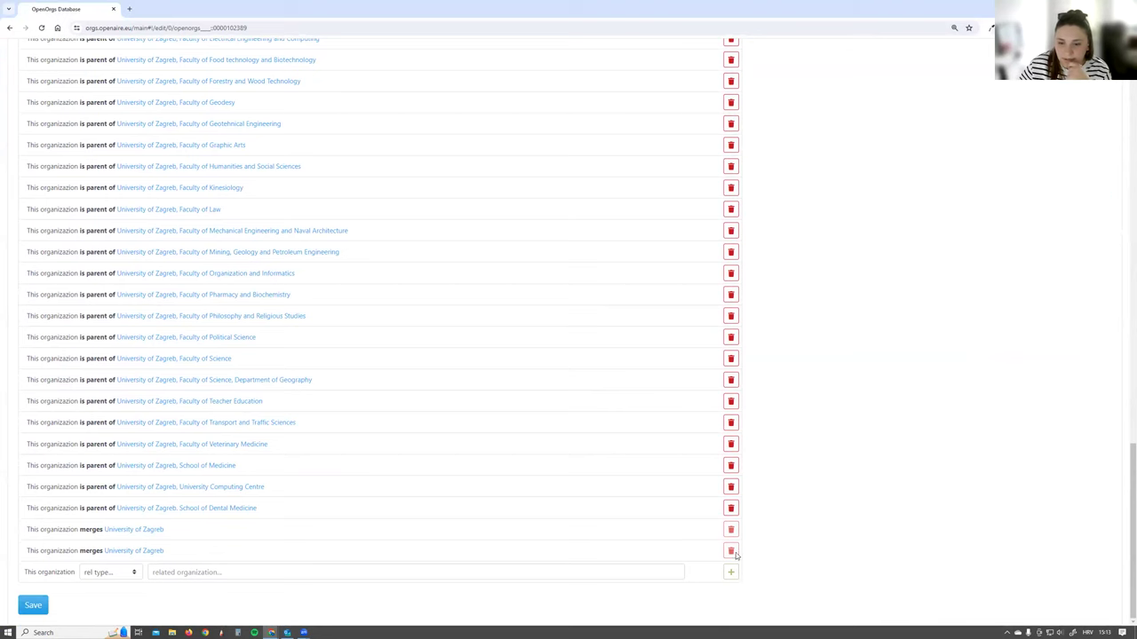
{"action": "scroll", "coordinate": [816, 469], "scroll_direction": "up", "scroll_amount": 1}
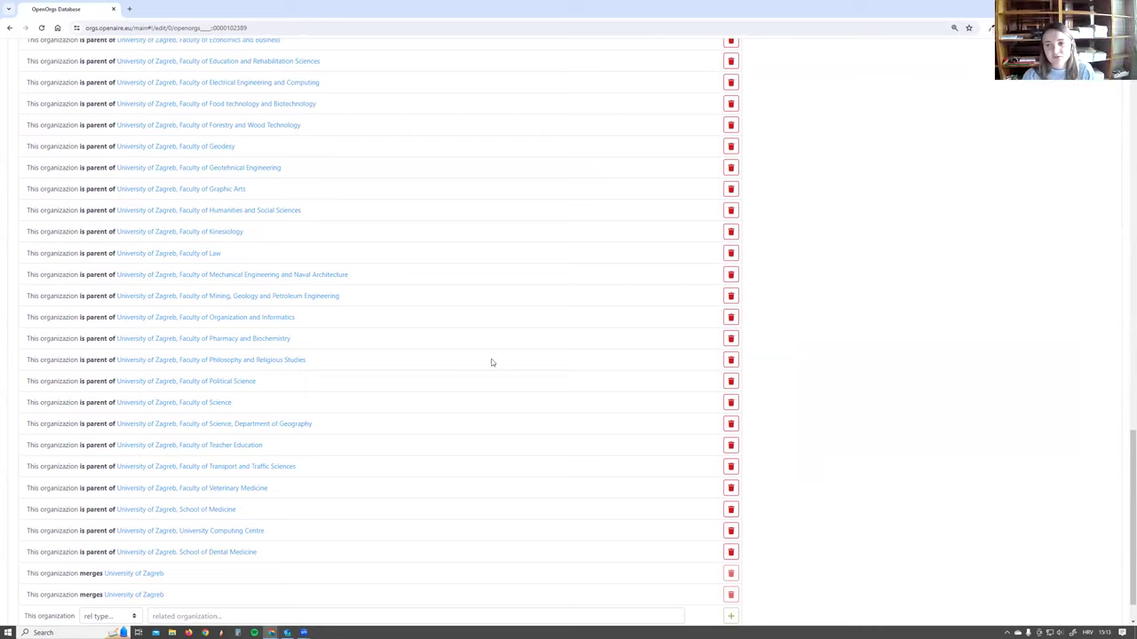
{"action": "scroll", "coordinate": [481, 336], "scroll_direction": "up", "scroll_amount": 7}
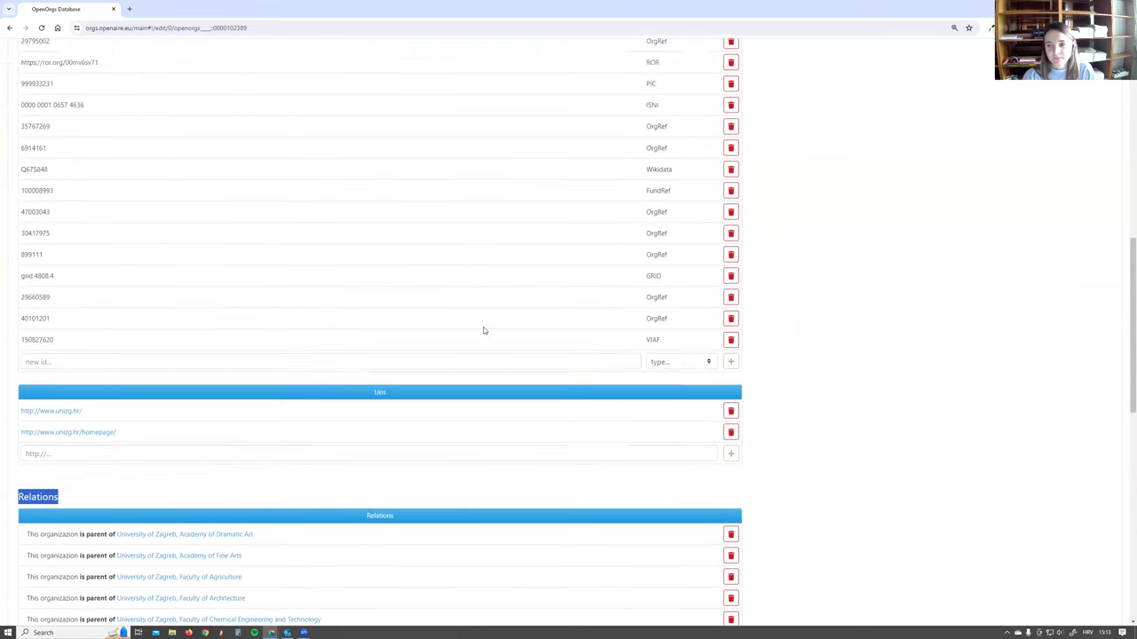
{"action": "scroll", "coordinate": [485, 324], "scroll_direction": "up", "scroll_amount": 10}
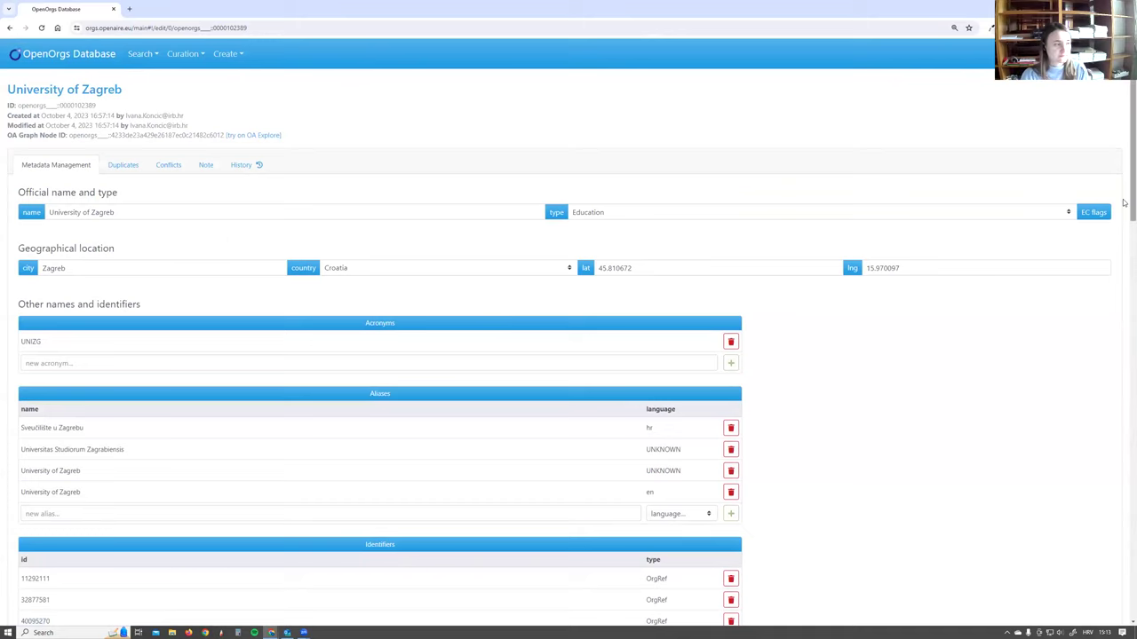
{"action": "scroll", "coordinate": [1123, 584], "scroll_direction": "down", "scroll_amount": 10}
{"action": "scroll", "coordinate": [1123, 583], "scroll_direction": "down", "scroll_amount": 5}
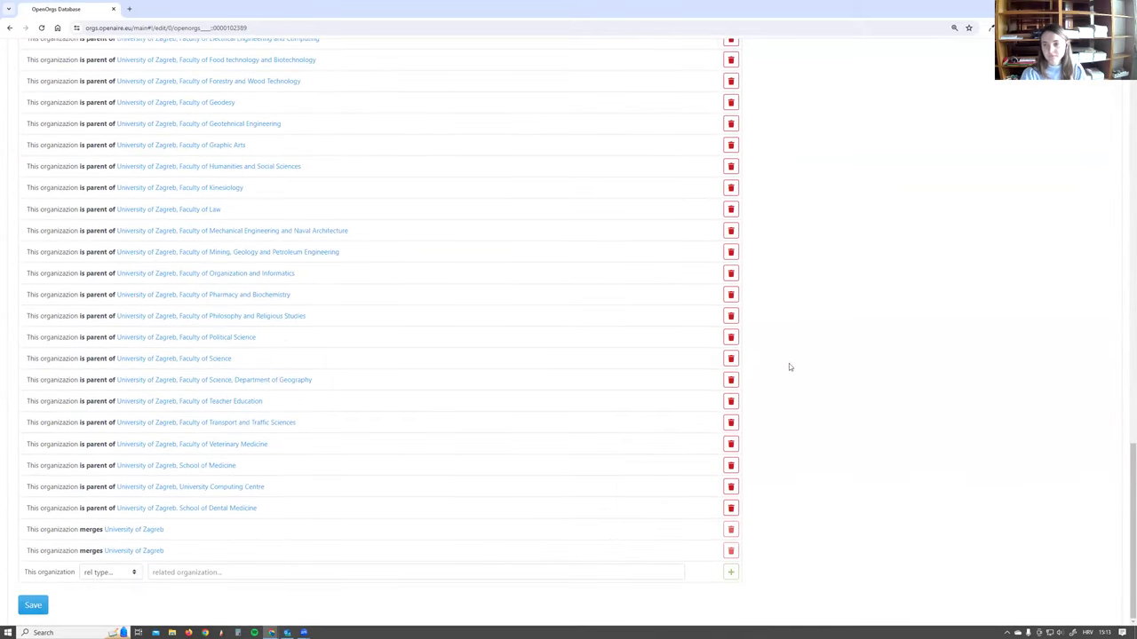
{"action": "scroll", "coordinate": [787, 346], "scroll_direction": "up", "scroll_amount": 10}
{"action": "scroll", "coordinate": [789, 346], "scroll_direction": "up", "scroll_amount": 10}
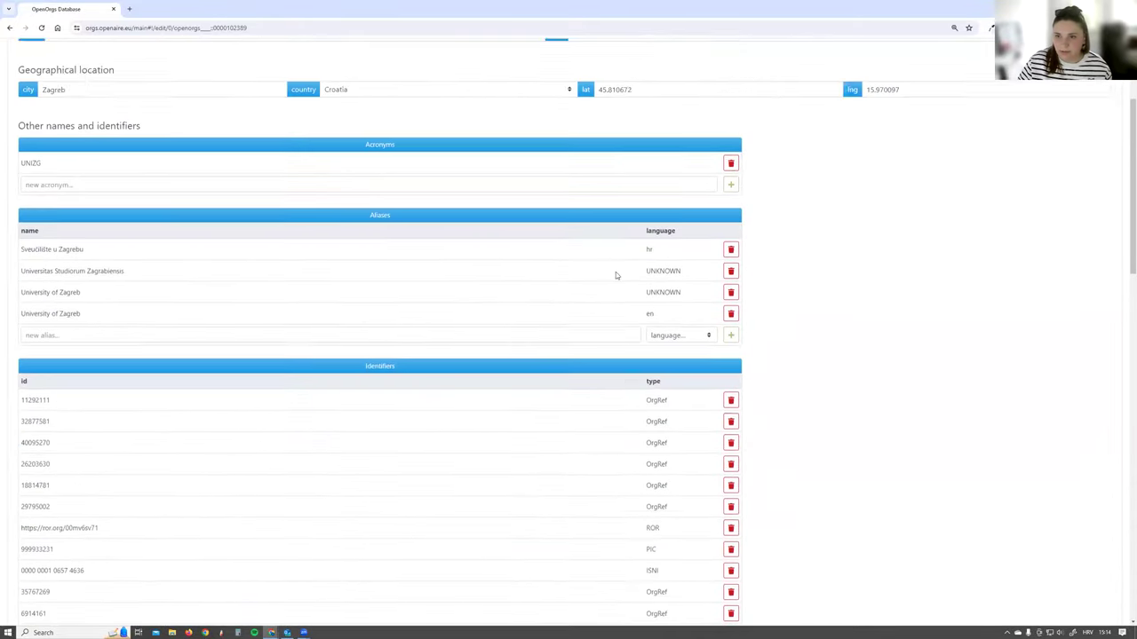
{"action": "left_click", "coordinate": [140, 54]}
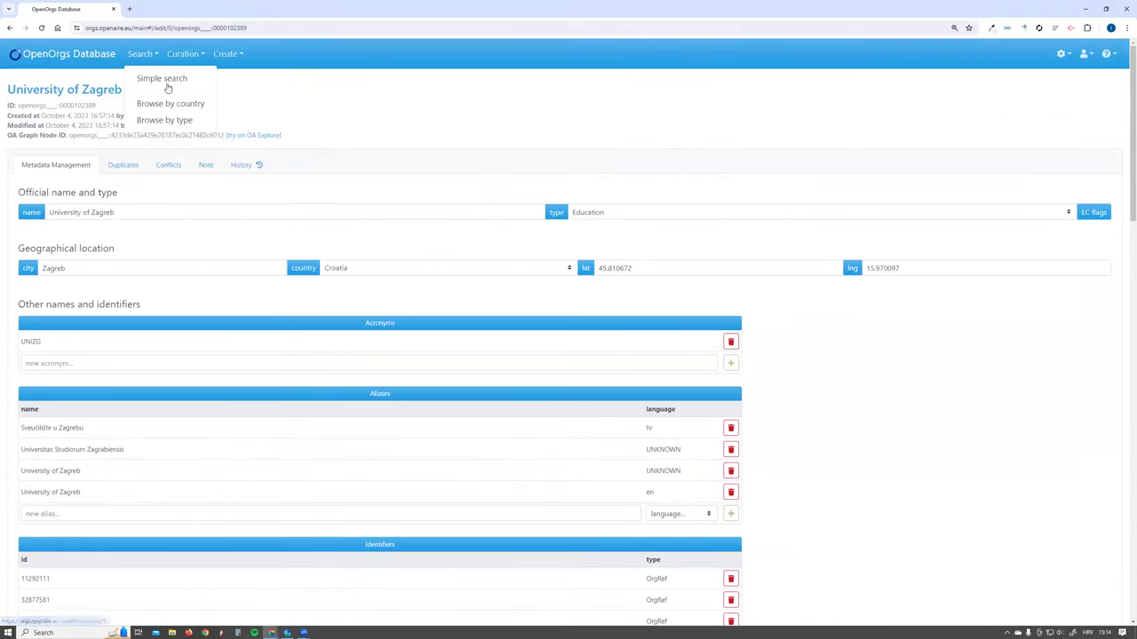
{"action": "left_click", "coordinate": [166, 80]}
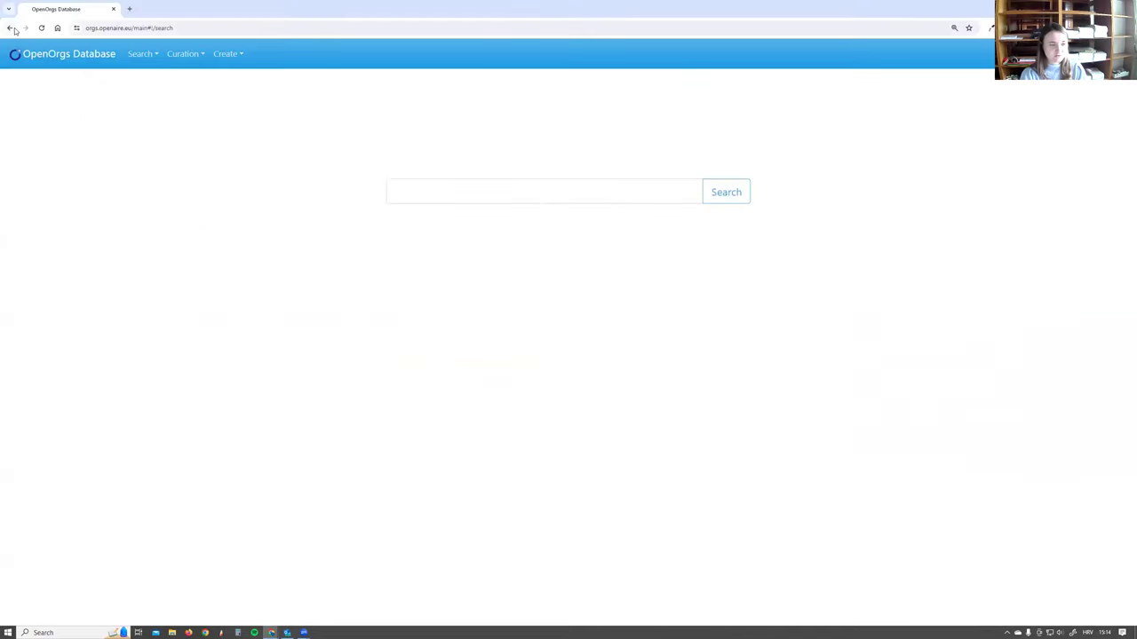
{"action": "left_click", "coordinate": [11, 27]}
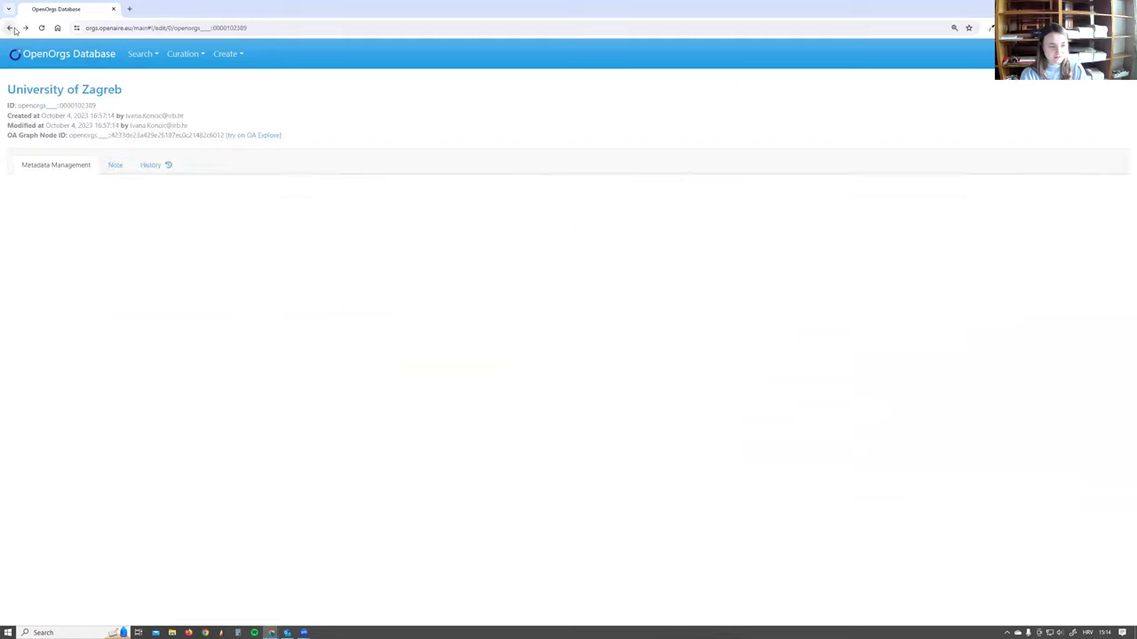
Delete the University of Zagreb's parent relation to its School of Dental Medicine and set a new relation's type to "is parent of".
{"action": "scroll", "coordinate": [468, 392], "scroll_direction": "down", "scroll_amount": 20}
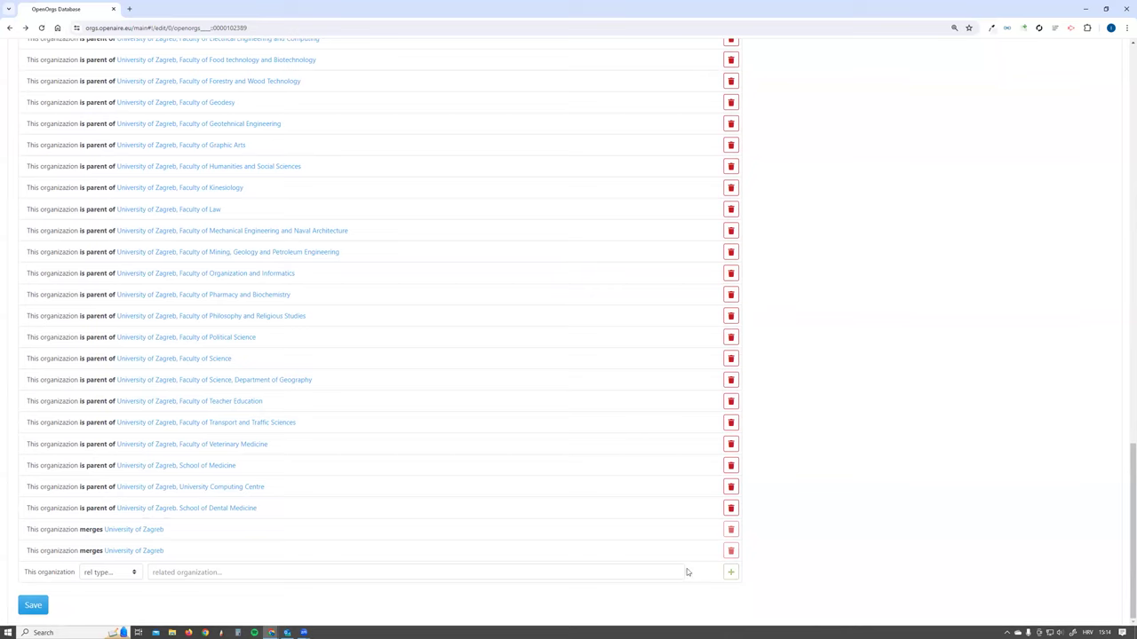
{"action": "left_click", "coordinate": [730, 508]}
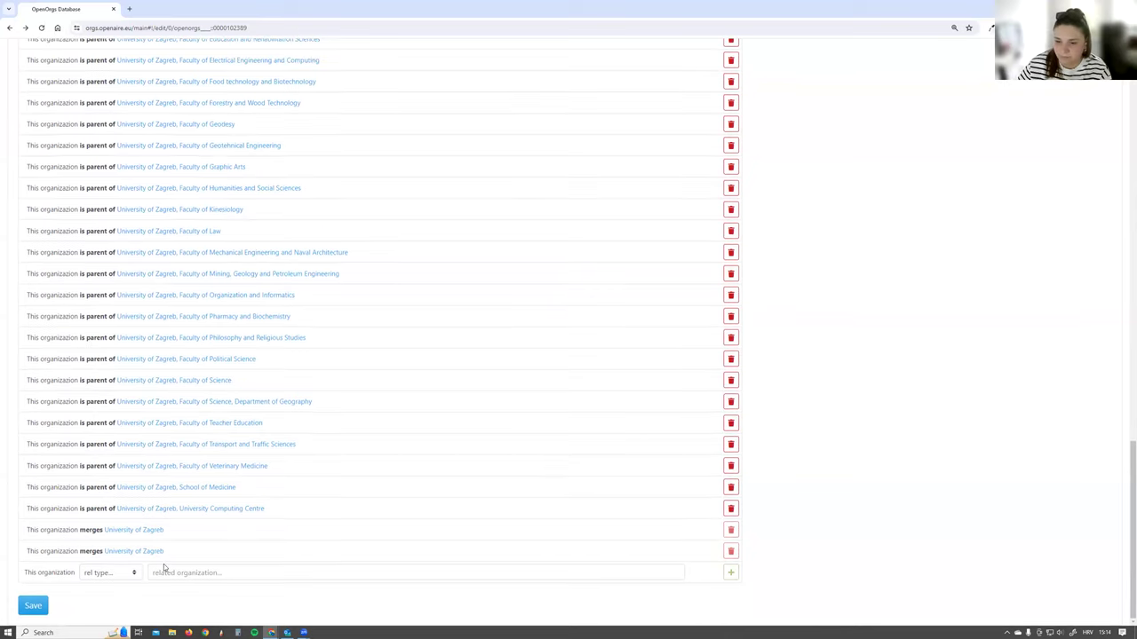
{"action": "left_click", "coordinate": [116, 573]}
{"action": "left_click", "coordinate": [110, 596]}
{"action": "left_click", "coordinate": [115, 575]}
{"action": "left_click", "coordinate": [105, 604]}
Search for the related organization with "school of medicine", and refine the query to "zagreb school of medicine".
{"action": "left_click", "coordinate": [195, 573]}
{"action": "left_click", "coordinate": [322, 103]}
{"action": "type", "text": "school of medicine"}
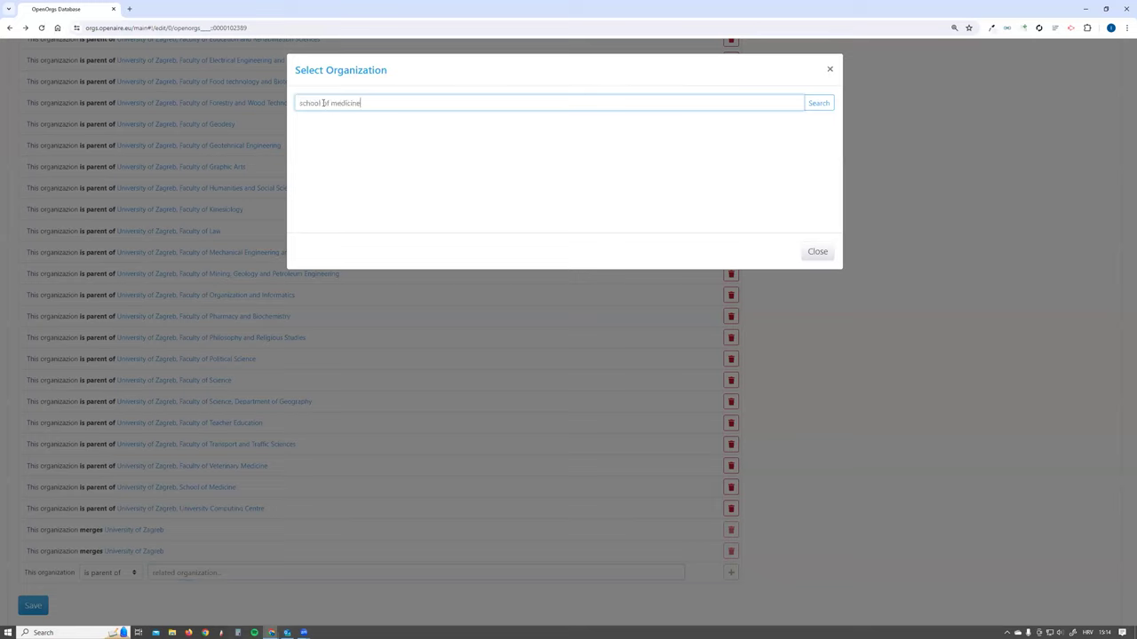
{"action": "left_click", "coordinate": [829, 106]}
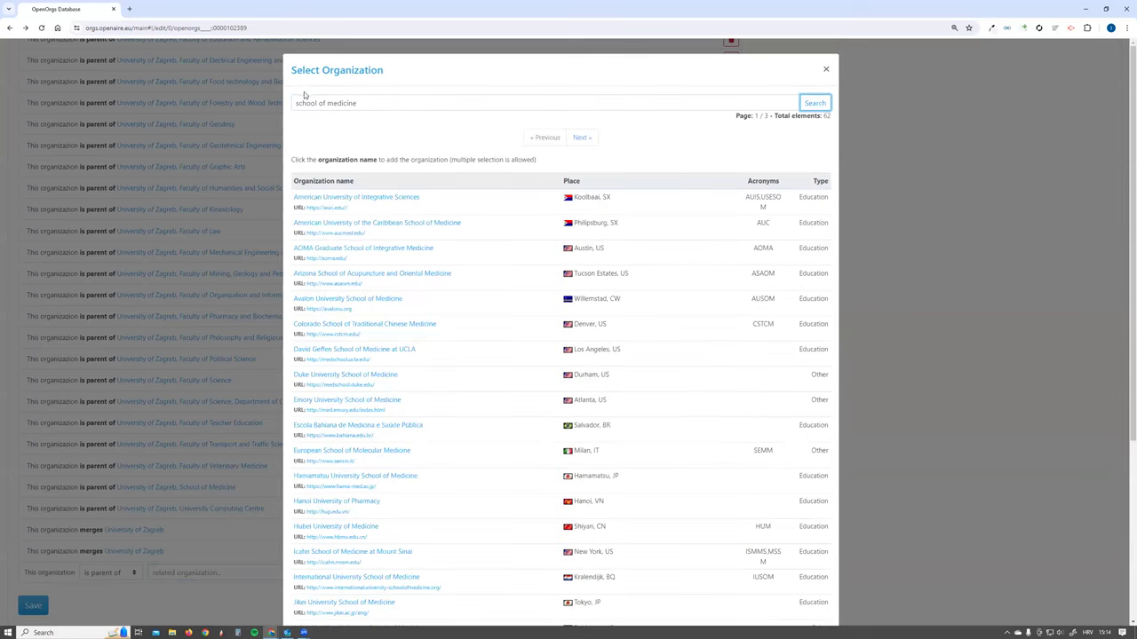
{"action": "left_click", "coordinate": [299, 104]}
{"action": "type", "text": "zagreb"}
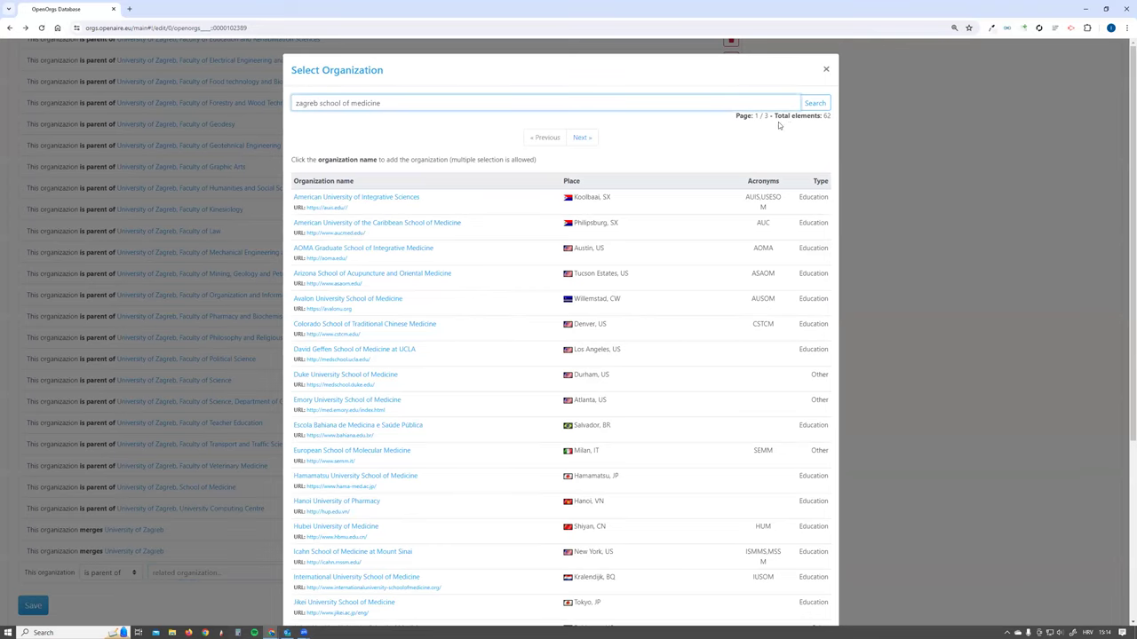
{"action": "left_click", "coordinate": [811, 106]}
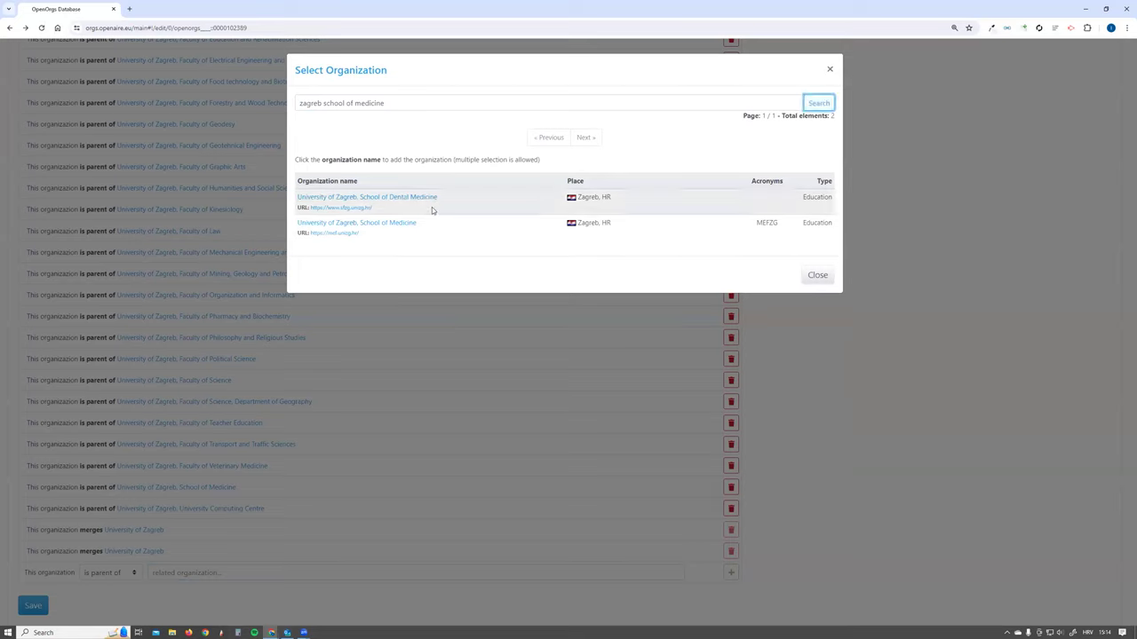
Add University of Zagreb, School of Dental Medicine as the related child organization and save the University of Zagreb record.
{"action": "left_click", "coordinate": [400, 197]}
{"action": "left_click", "coordinate": [814, 276]}
{"action": "left_click", "coordinate": [730, 573]}
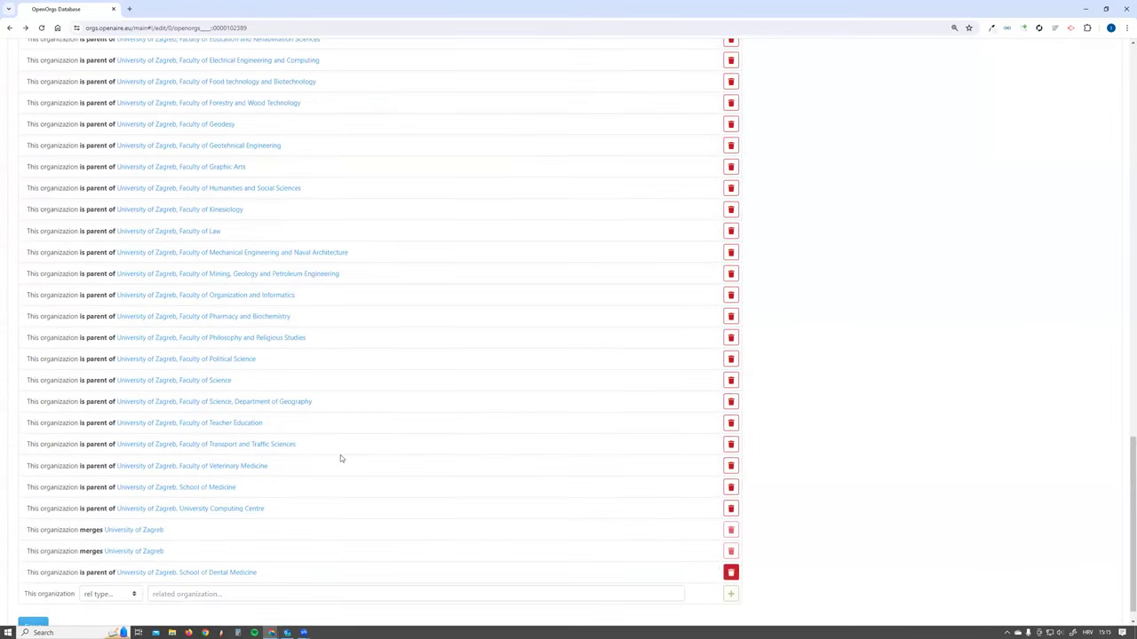
{"action": "scroll", "coordinate": [35, 611], "scroll_direction": "down", "scroll_amount": 1}
{"action": "left_click", "coordinate": [32, 610]}
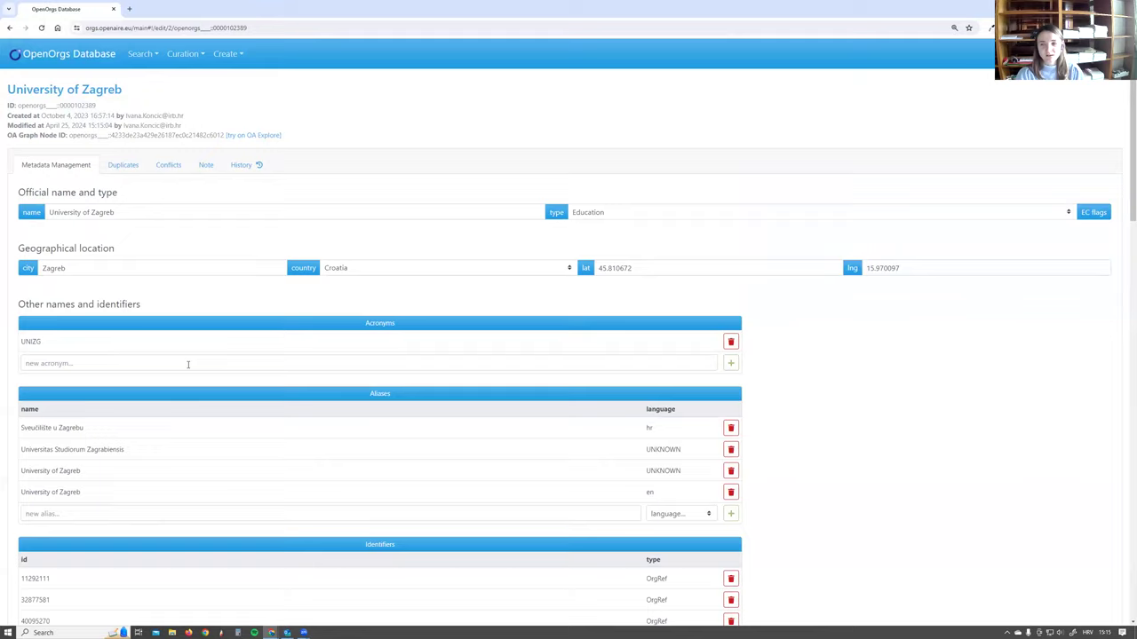
{"action": "scroll", "coordinate": [178, 314], "scroll_direction": "down", "scroll_amount": 3}
{"action": "scroll", "coordinate": [550, 131], "scroll_direction": "up", "scroll_amount": 2}
{"action": "scroll", "coordinate": [551, 132], "scroll_direction": "up", "scroll_amount": 1}
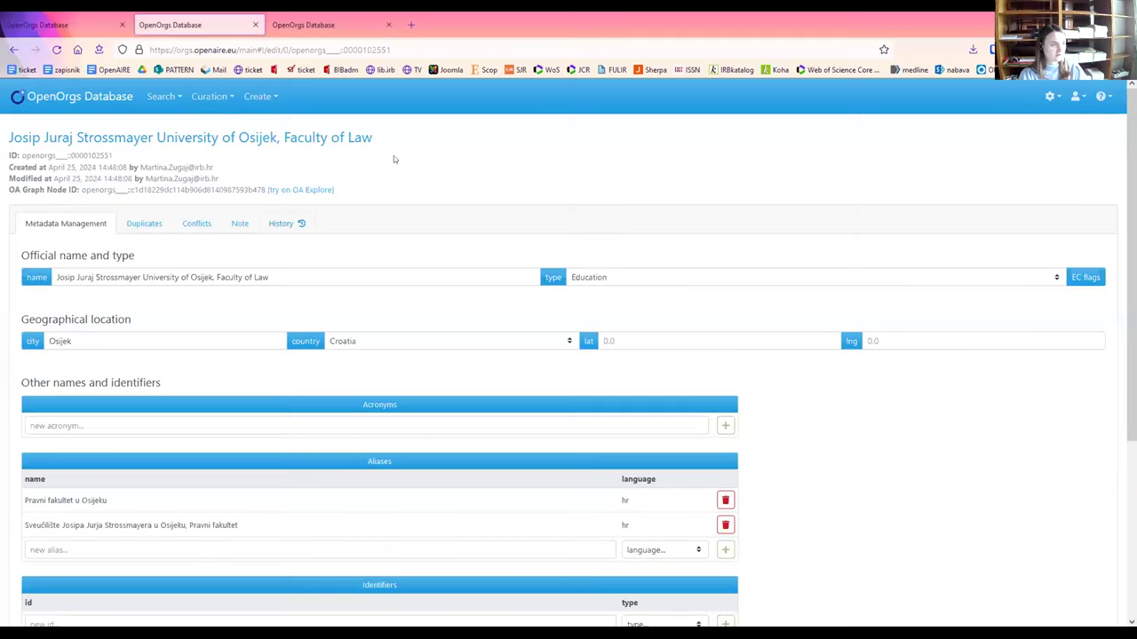
Examine the Osijek Faculty of Law record's aliases, identifiers, URL and relations.
{"action": "scroll", "coordinate": [636, 358], "scroll_direction": "down", "scroll_amount": 2}
{"action": "scroll", "coordinate": [625, 433], "scroll_direction": "down", "scroll_amount": 1}
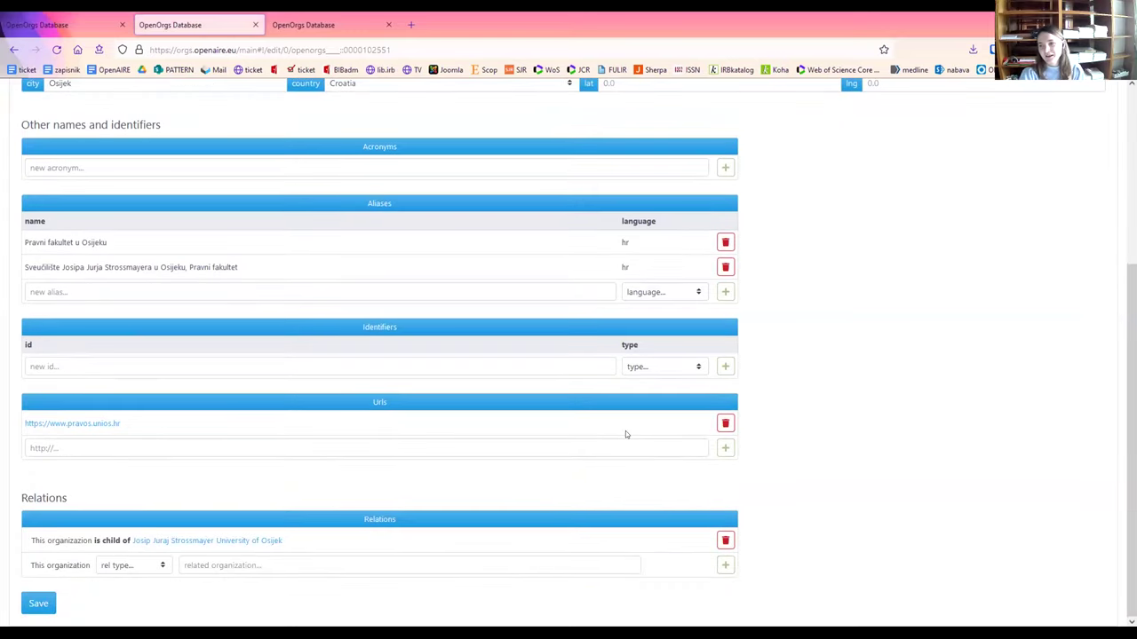
{"action": "scroll", "coordinate": [722, 434], "scroll_direction": "up", "scroll_amount": 3}
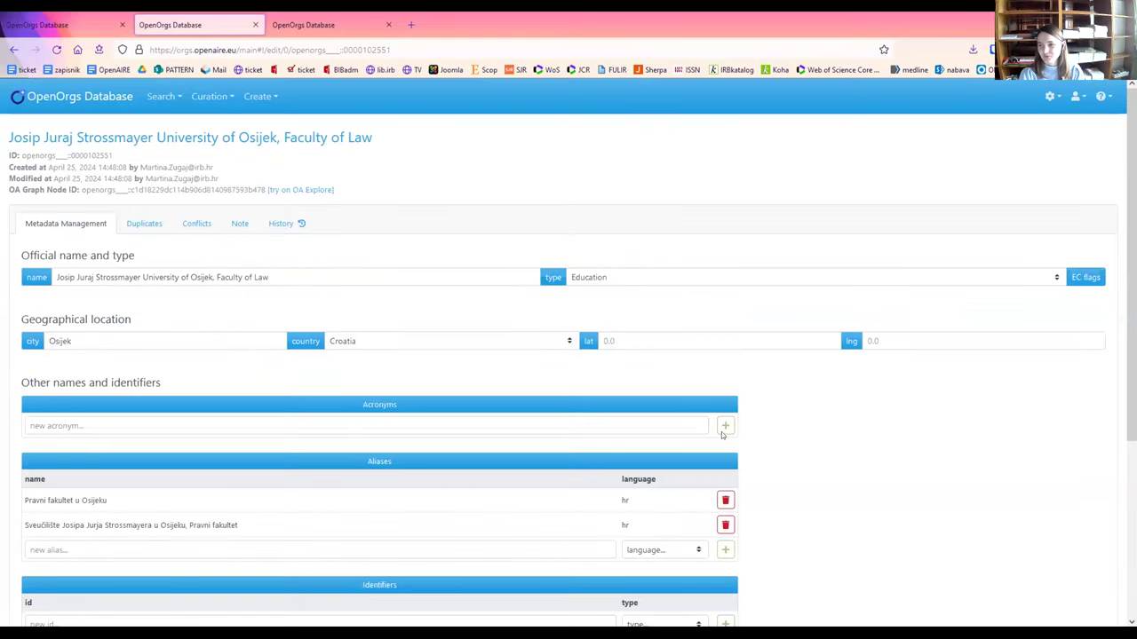
{"action": "scroll", "coordinate": [572, 328], "scroll_direction": "down", "scroll_amount": 3}
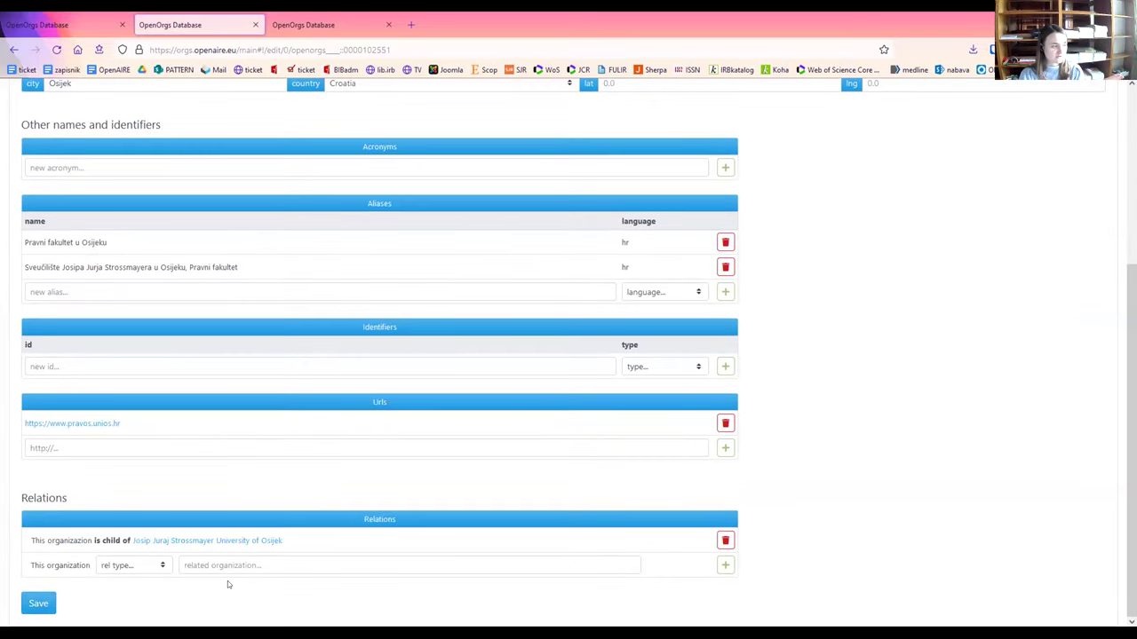
{"action": "scroll", "coordinate": [228, 580], "scroll_direction": "up", "scroll_amount": 3}
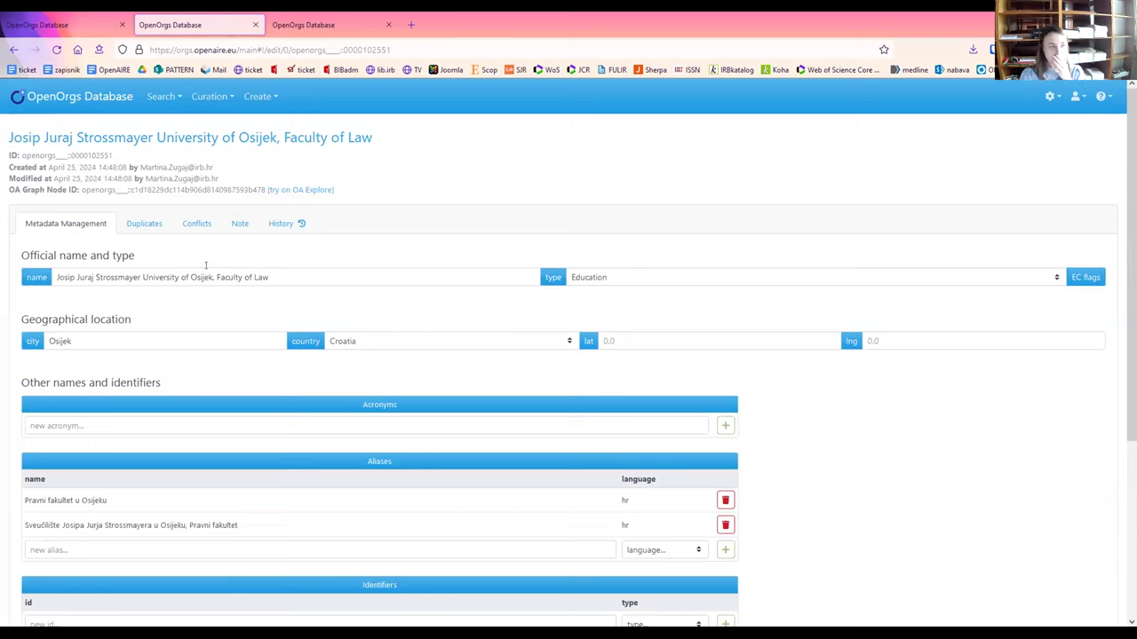
{"action": "left_click", "coordinate": [211, 96]}
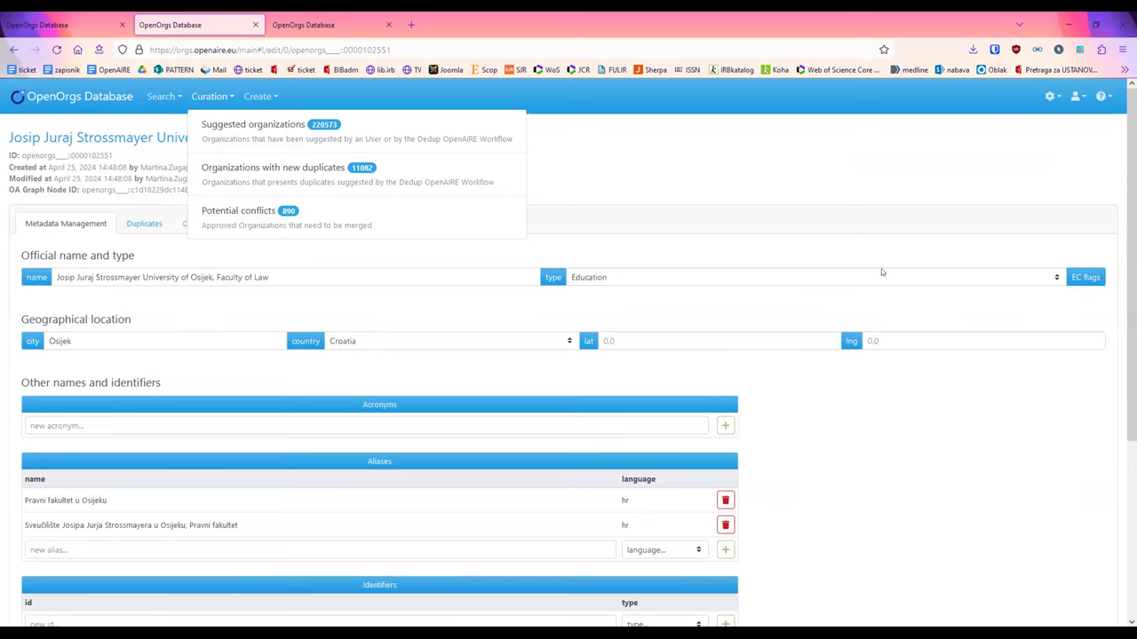
{"action": "left_click", "coordinate": [875, 469]}
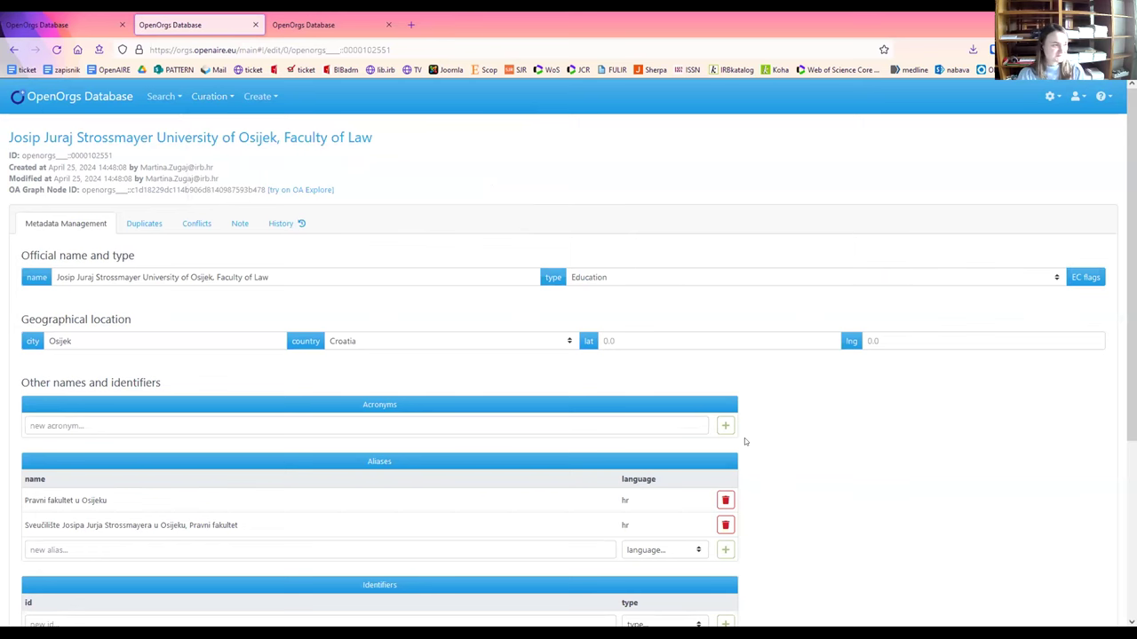
{"action": "scroll", "coordinate": [746, 437], "scroll_direction": "down", "scroll_amount": 3}
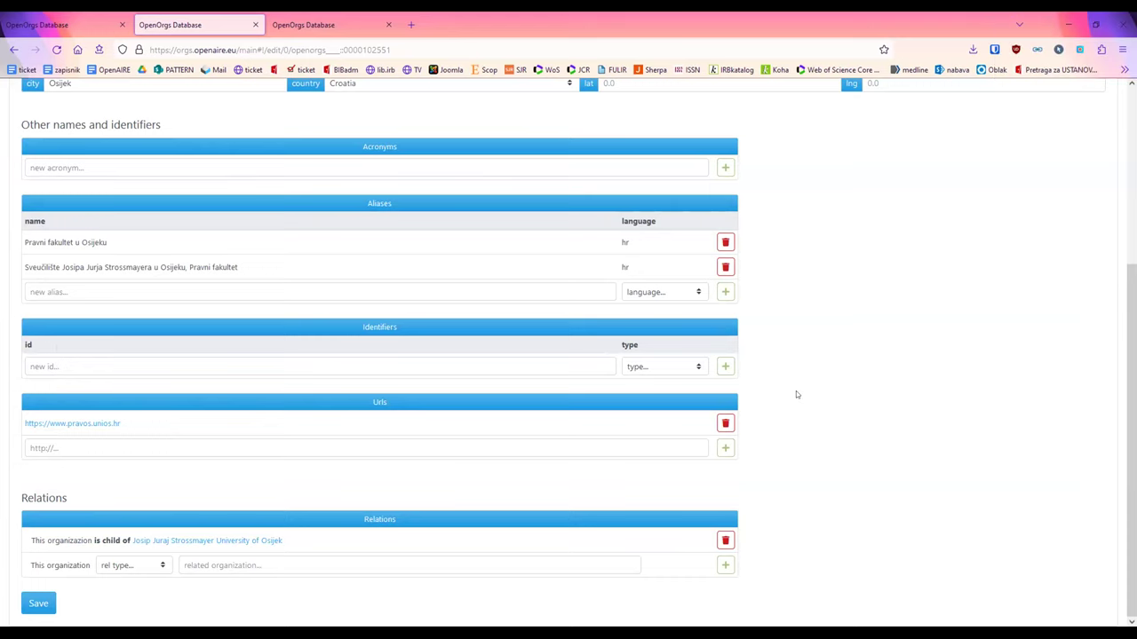
{"action": "scroll", "coordinate": [156, 399], "scroll_direction": "up", "scroll_amount": 1}
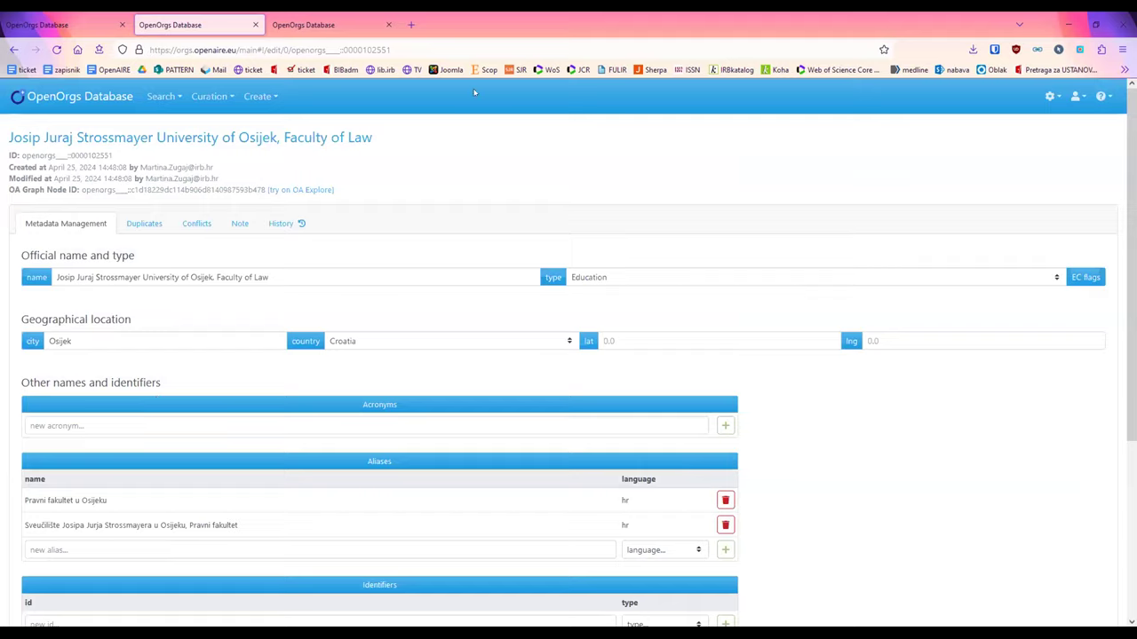